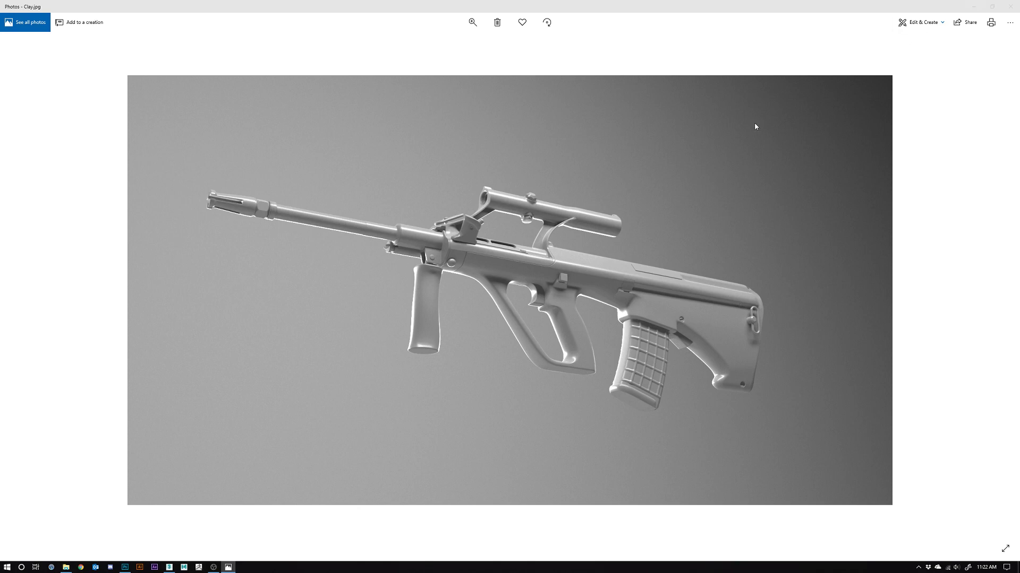
# - Switch from the clay reference image to 3ds Max and open the Slate Material Editor in an enlarged window
pyautogui.click(974, 8)
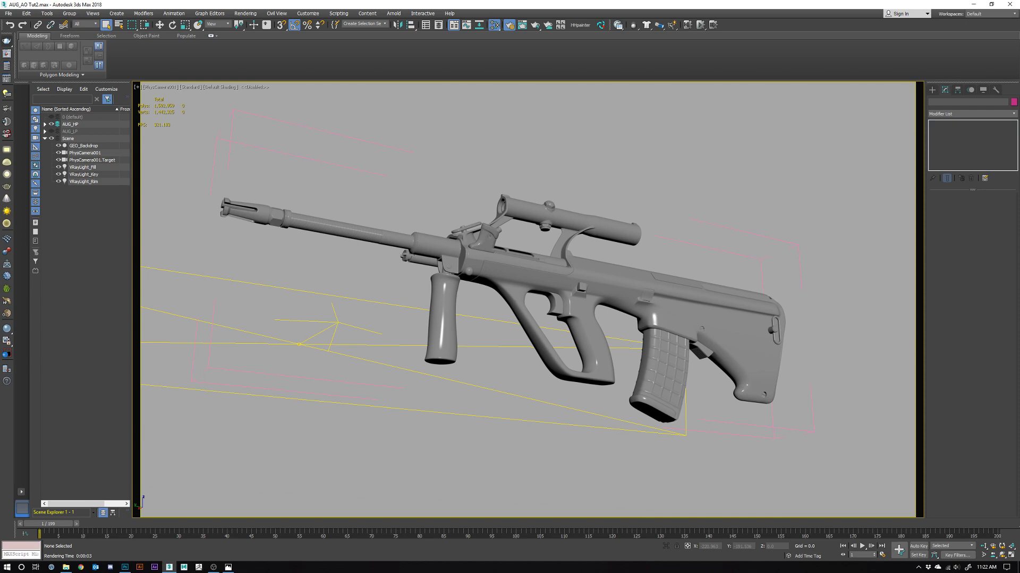
pyautogui.press('m')
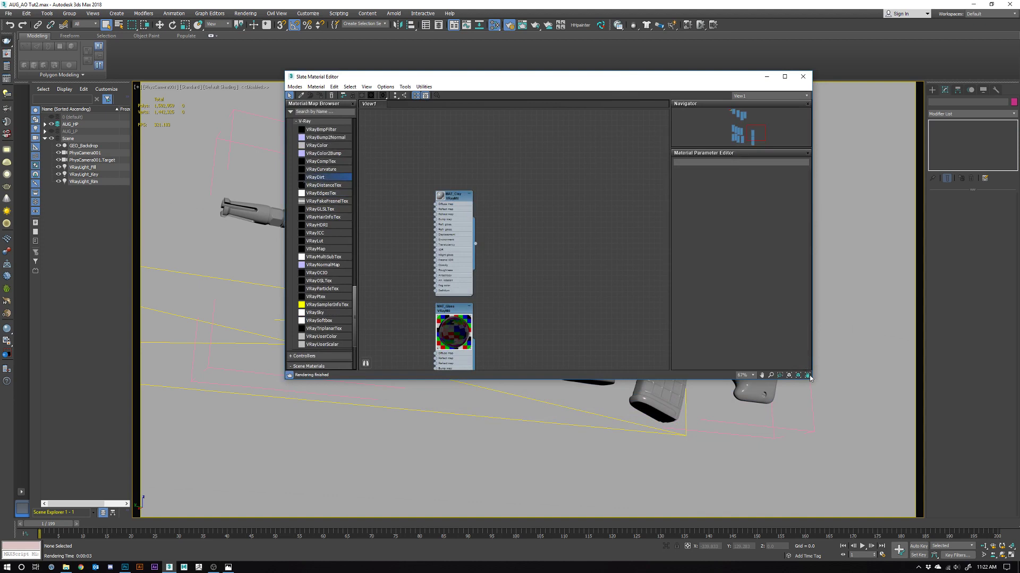
pyautogui.moveTo(809, 376); pyautogui.dragTo(963, 490)
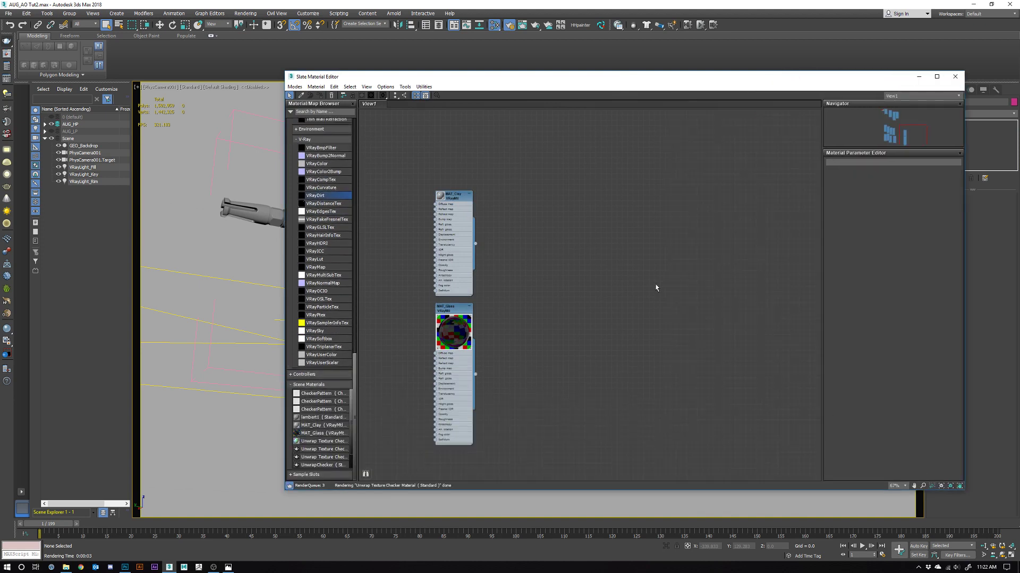
pyautogui.moveTo(656, 288); pyautogui.dragTo(583, 255, button='middle')
# - Add a VRayLightMtl material node to an empty area of the material graph
pyautogui.scroll(3, 326, 253)
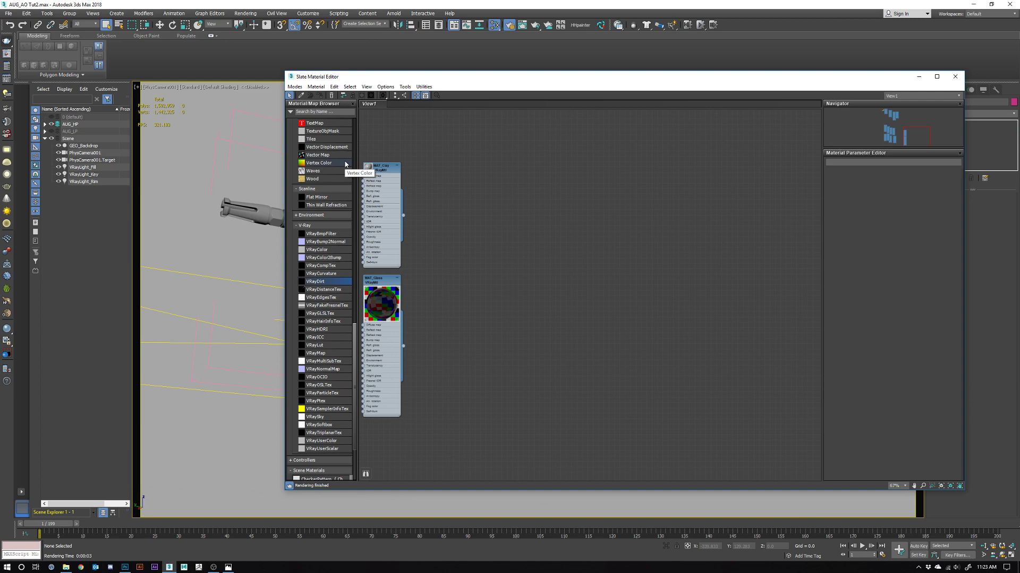
pyautogui.scroll(-3, 339, 213)
pyautogui.scroll(12, 334, 228)
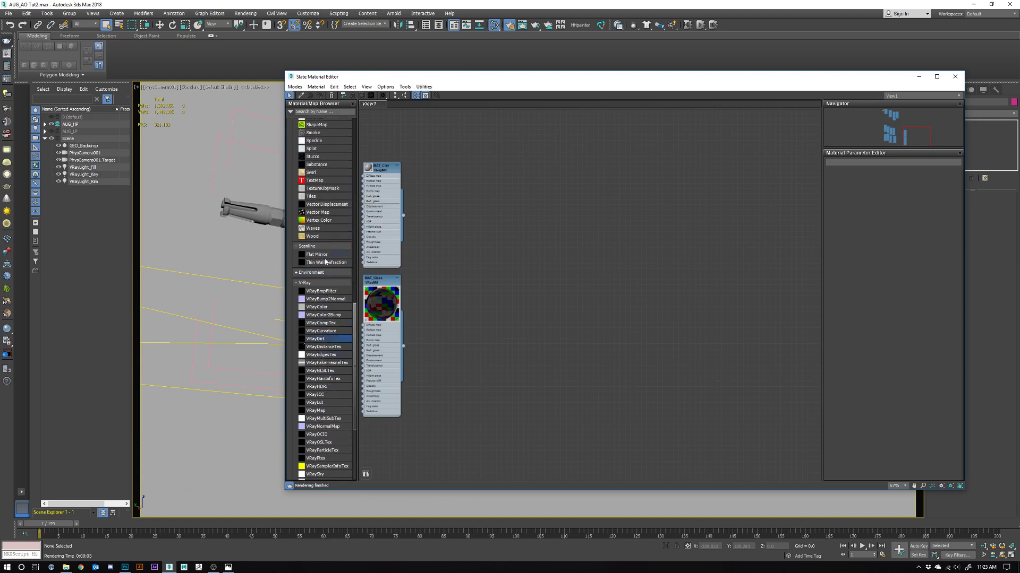
pyautogui.scroll(11, 328, 267)
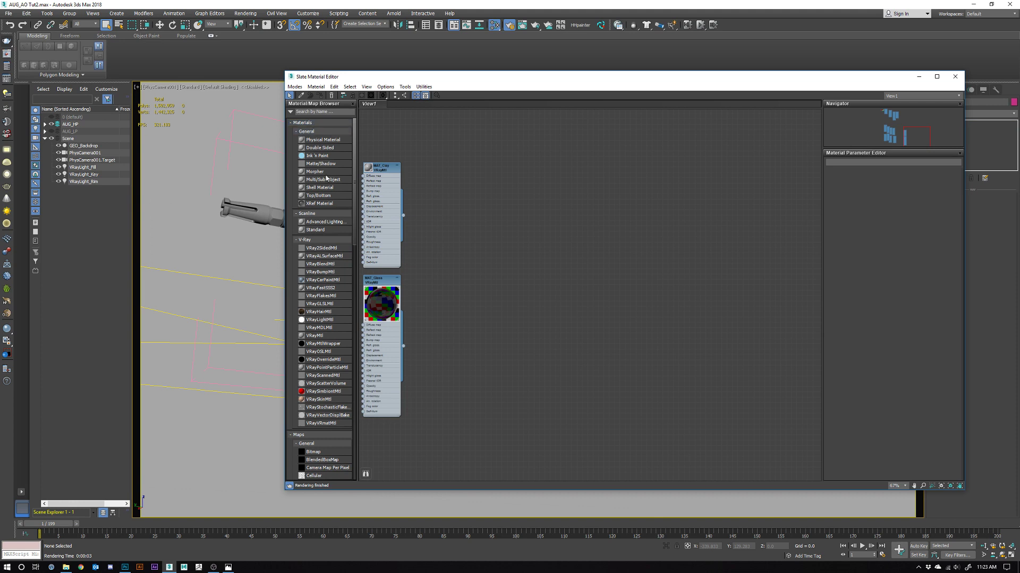
pyautogui.click(314, 321)
pyautogui.click(568, 204)
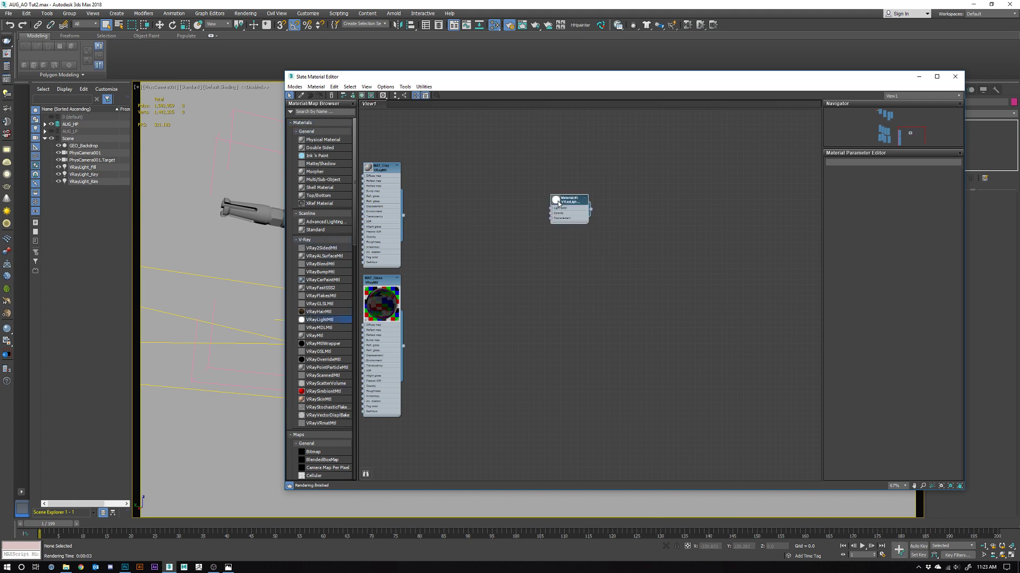
# - Enlarge the VRayLightMtl node's preview, display the material's parameters and shift the node slightly aside in the graph
pyautogui.moveTo(588, 264); pyautogui.dragTo(674, 368)
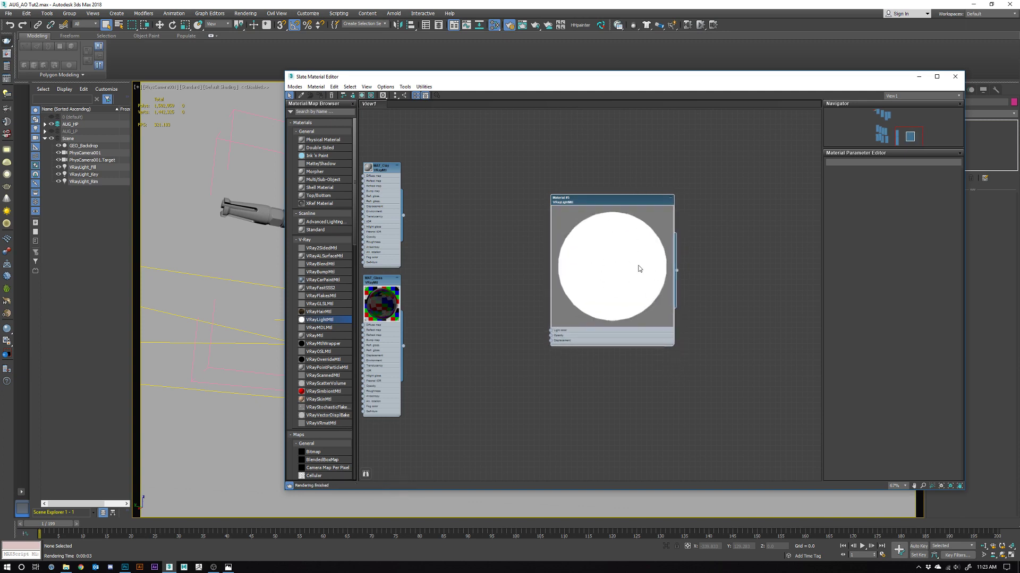
pyautogui.doubleClick(597, 201)
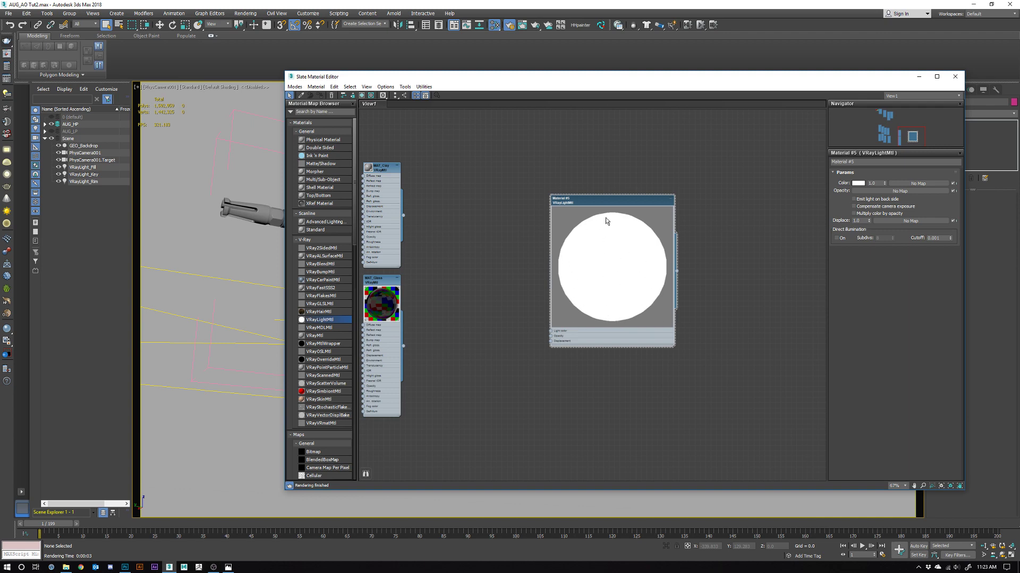
pyautogui.moveTo(607, 205); pyautogui.dragTo(639, 200)
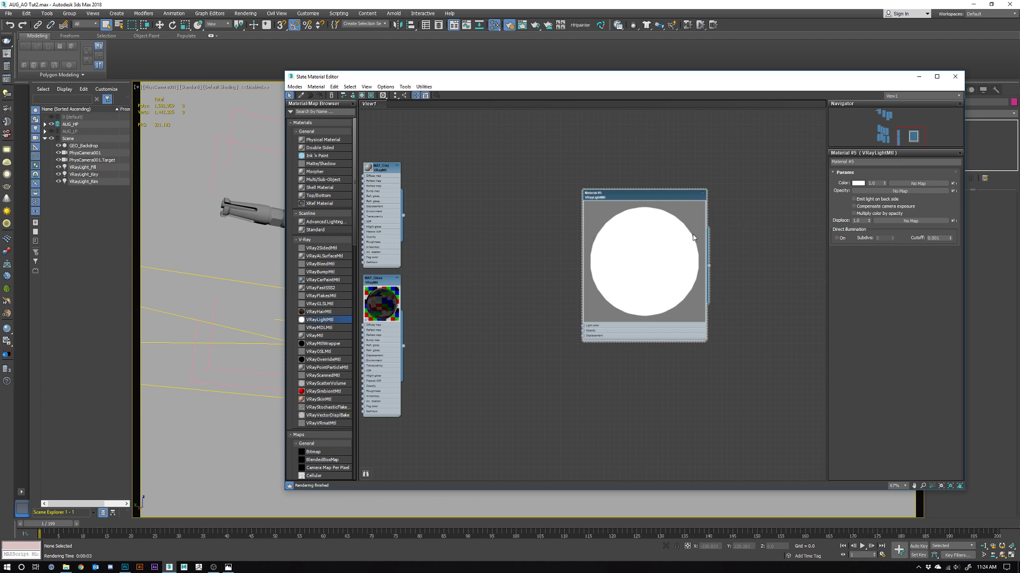
# - Connect a new VRayDirt map to the VRayLightMtl's light color input and show the map node's preview
pyautogui.scroll(-10, 321, 356)
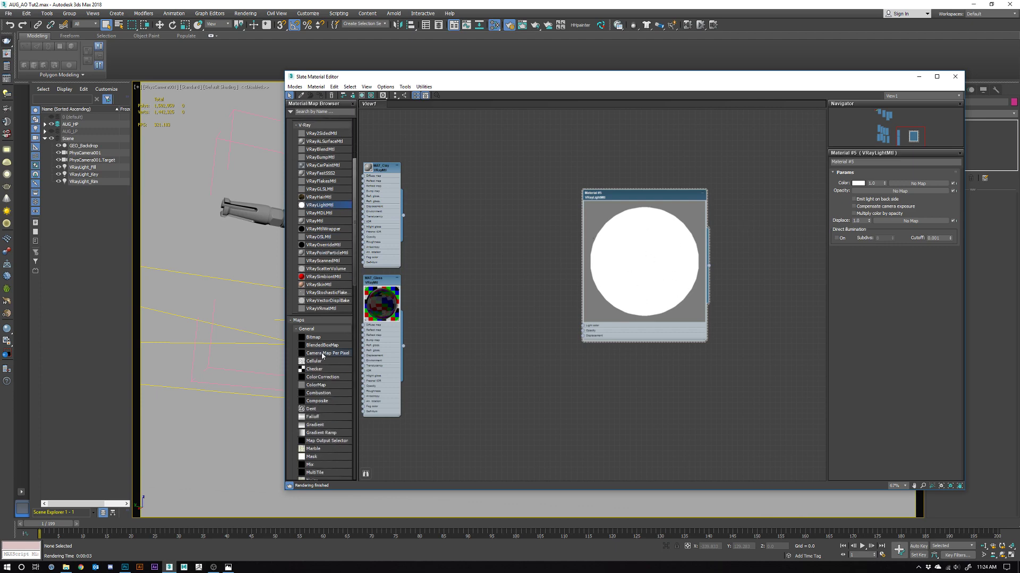
pyautogui.scroll(-3, 324, 350)
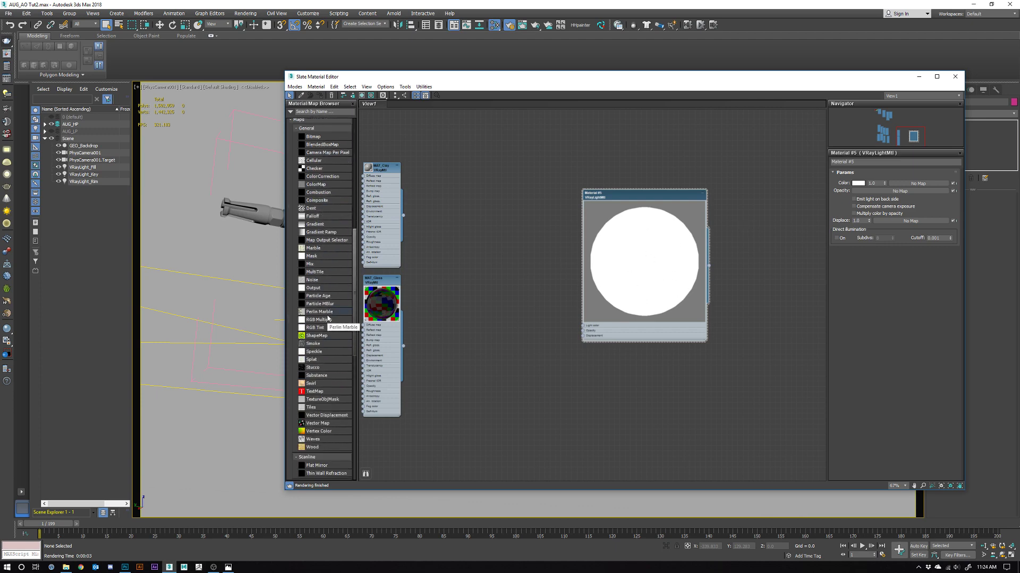
pyautogui.scroll(-8, 328, 319)
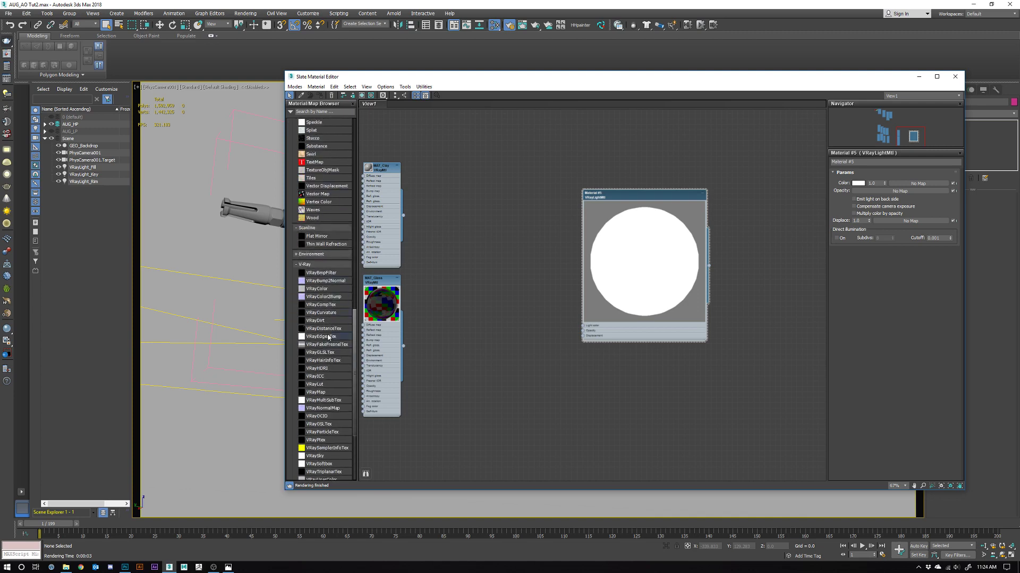
pyautogui.moveTo(319, 321); pyautogui.dragTo(584, 327)
pyautogui.doubleClick(482, 266)
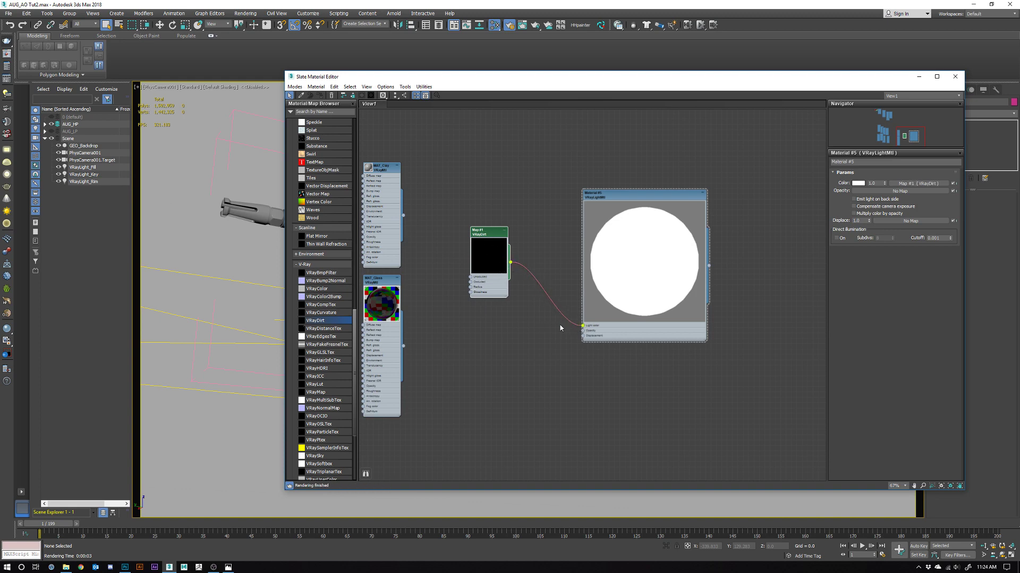
# - Display the VRayDirt map's parameters and rearrange the map and light material nodes close together
pyautogui.moveTo(492, 234); pyautogui.dragTo(487, 239)
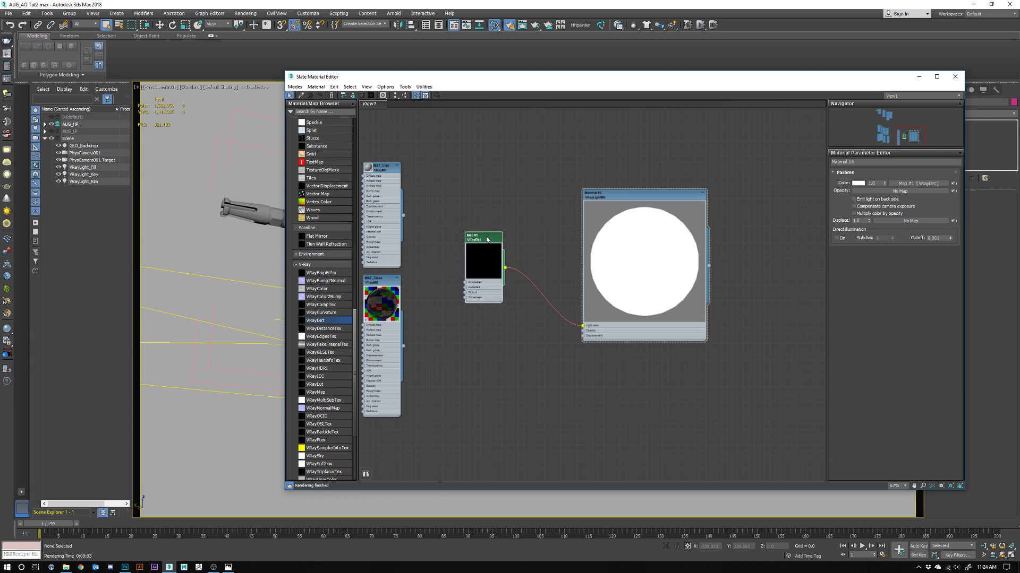
pyautogui.doubleClick(486, 239)
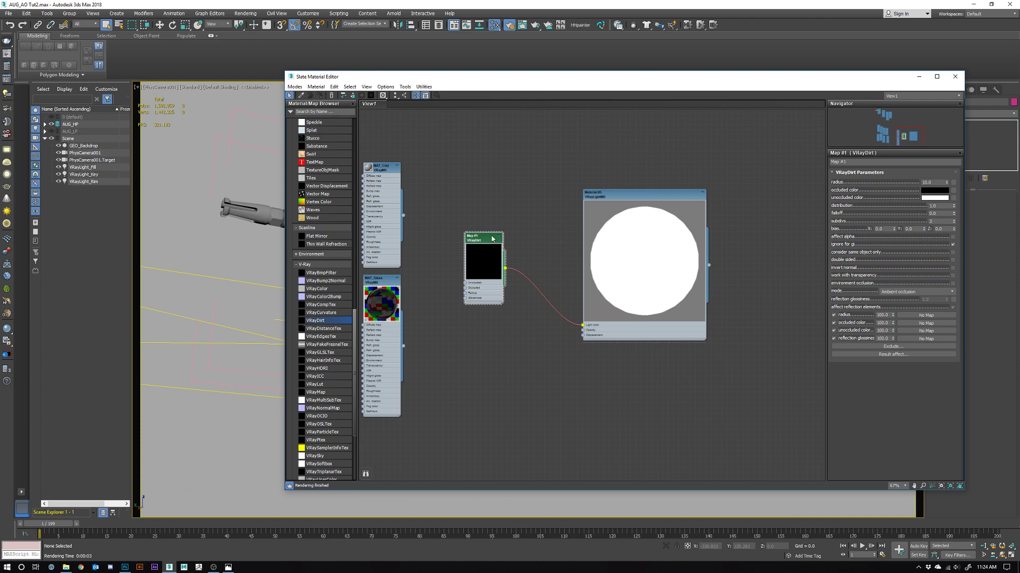
pyautogui.moveTo(493, 255); pyautogui.dragTo(493, 271)
pyautogui.moveTo(594, 194)
pyautogui.mouseDown()
pyautogui.moveTo(558, 194)
pyautogui.moveTo(578, 205)
pyautogui.mouseUp()
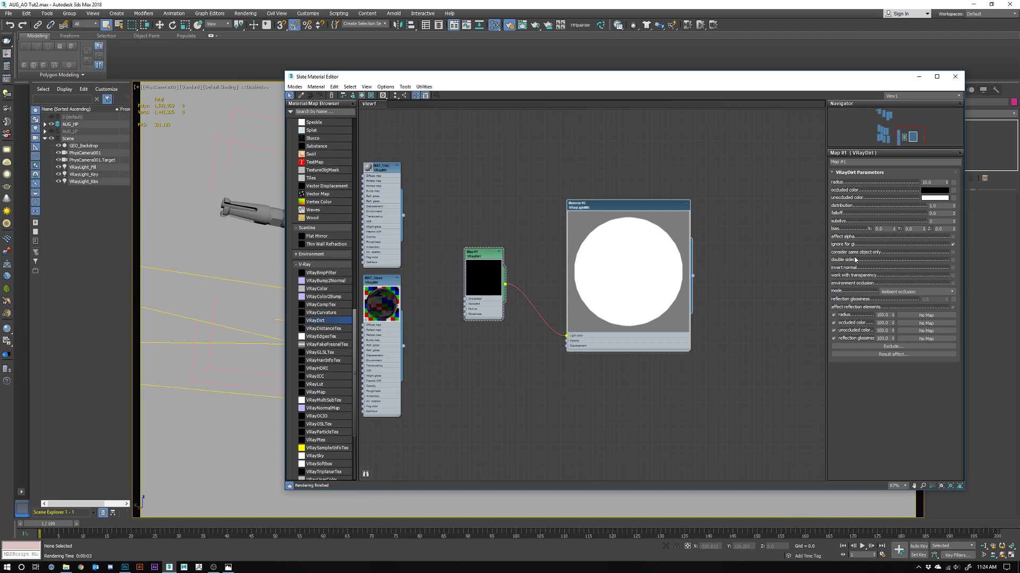
pyautogui.moveTo(606, 203); pyautogui.dragTo(649, 187)
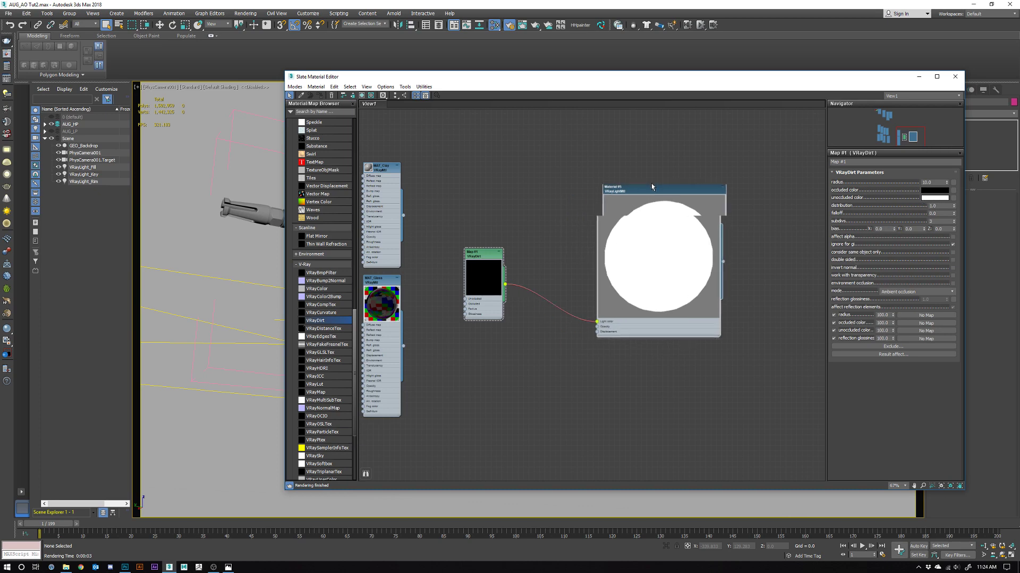
pyautogui.moveTo(492, 248); pyautogui.dragTo(553, 275)
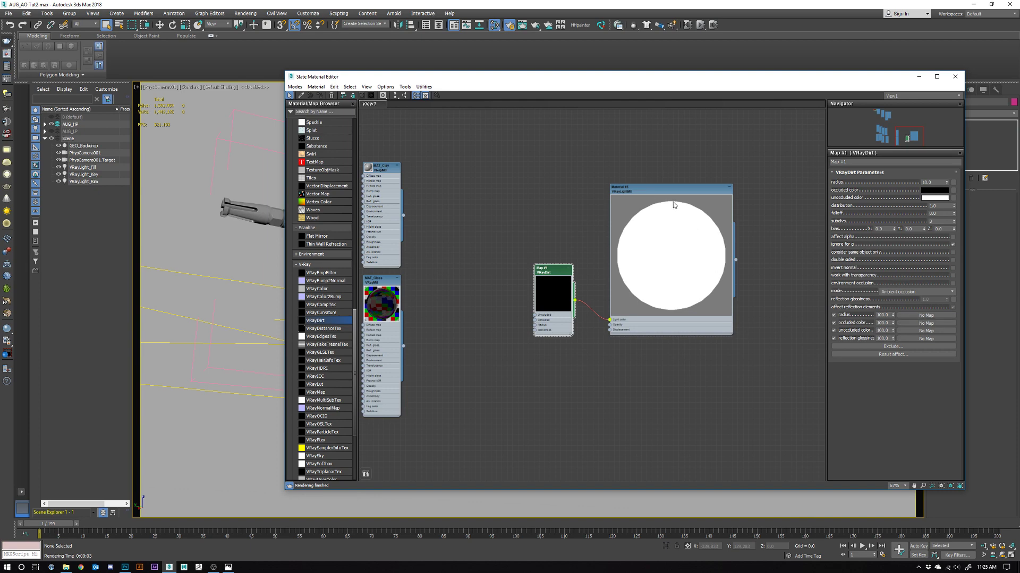
# - Rename the VRayLightMtl material MAT_AO and the VRayDirt map AO_Map
pyautogui.click(641, 187)
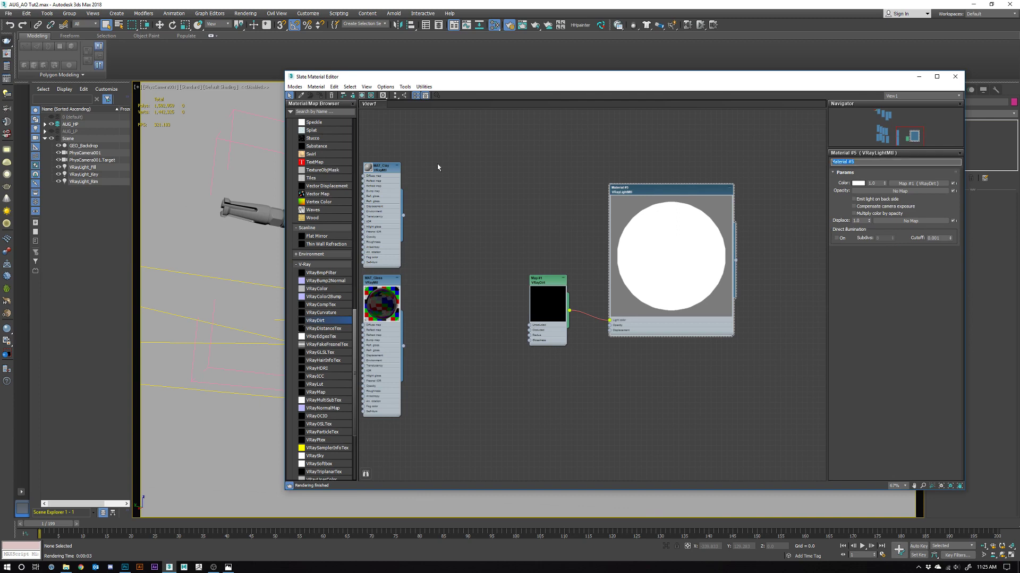
pyautogui.write('Ma')
pyautogui.click(549, 280)
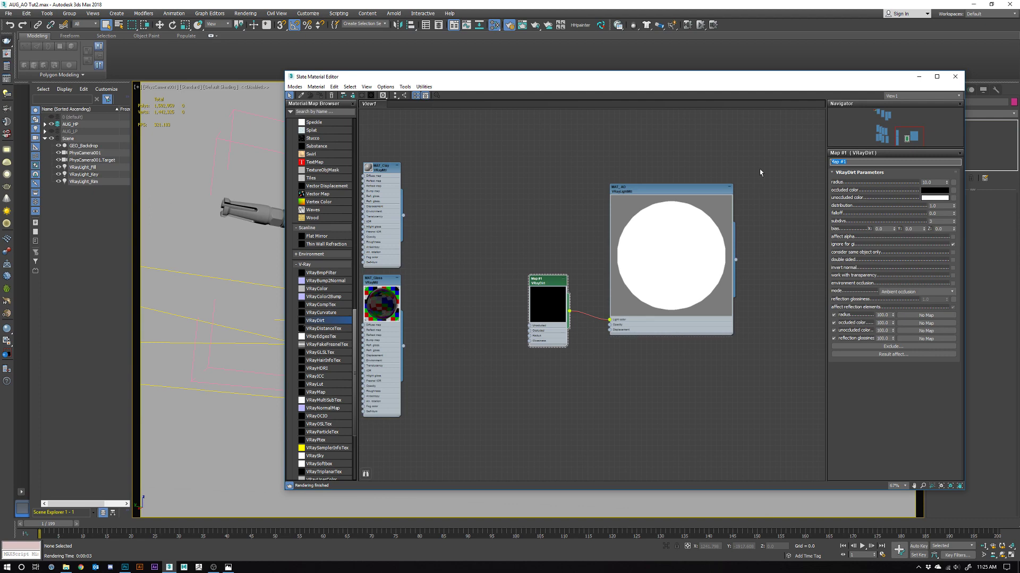
pyautogui.write('AO')
pyautogui.press('Return')
pyautogui.moveTo(646, 186)
pyautogui.mouseDown()
pyautogui.moveTo(633, 165)
pyautogui.moveTo(651, 171)
pyautogui.mouseUp()
# - Move the material editor clear of the rifle and inspect its individual parts and the GRP_AUG_HP group in the scene
pyautogui.moveTo(681, 83); pyautogui.dragTo(606, 369)
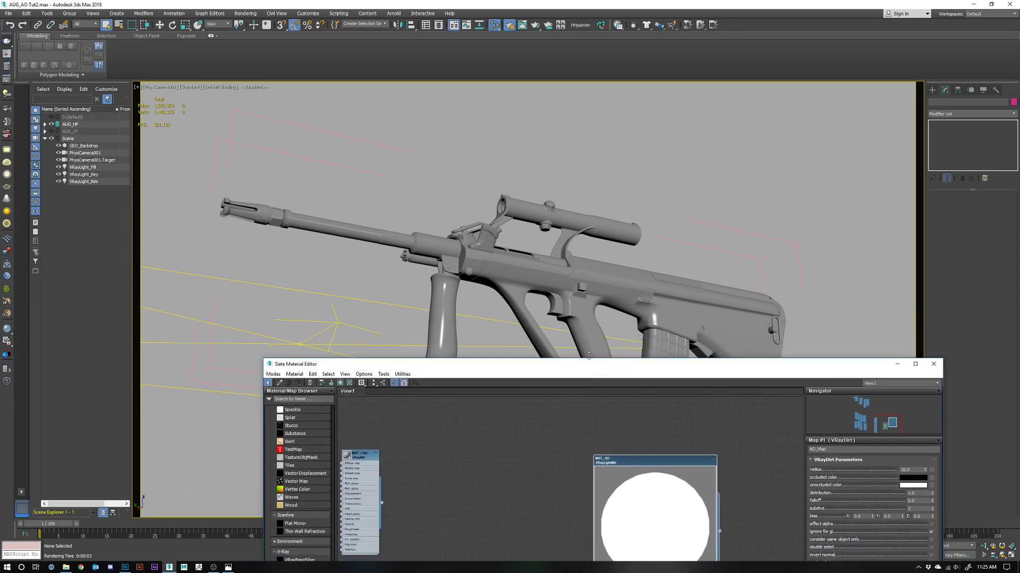
pyautogui.click(515, 258)
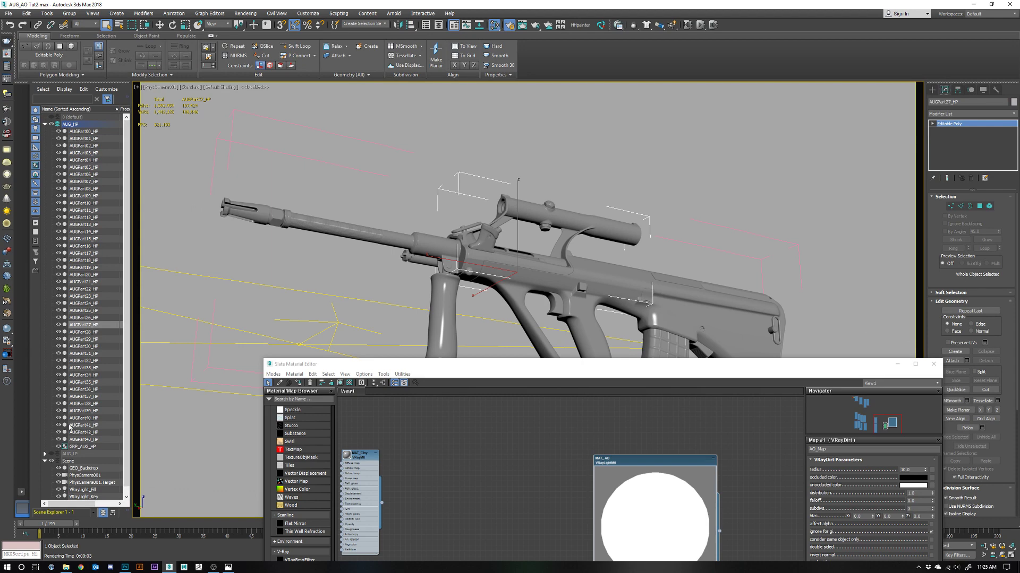
pyautogui.click(77, 446)
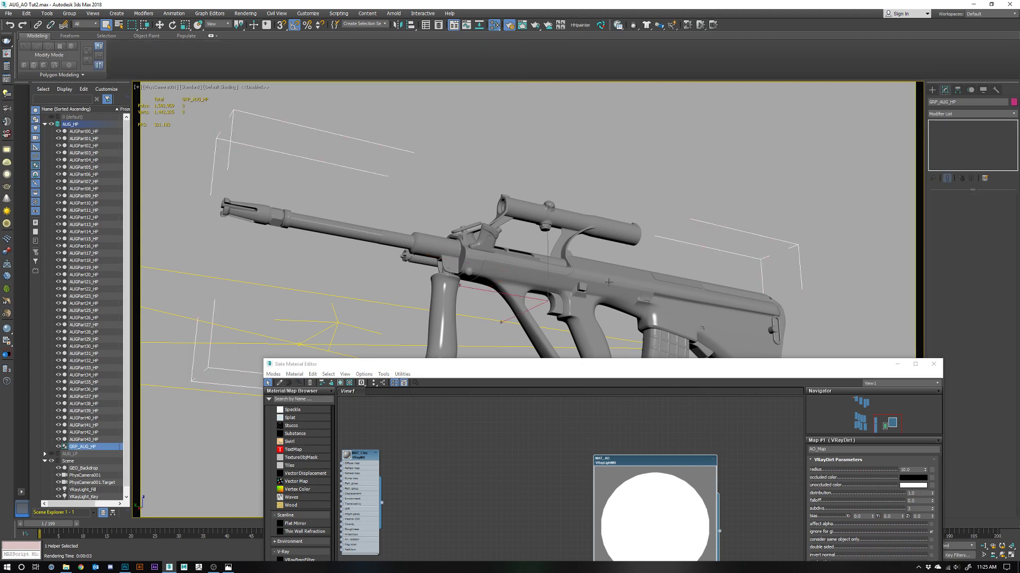
pyautogui.click(670, 308)
pyautogui.moveTo(670, 307); pyautogui.dragTo(671, 112)
pyautogui.click(811, 234)
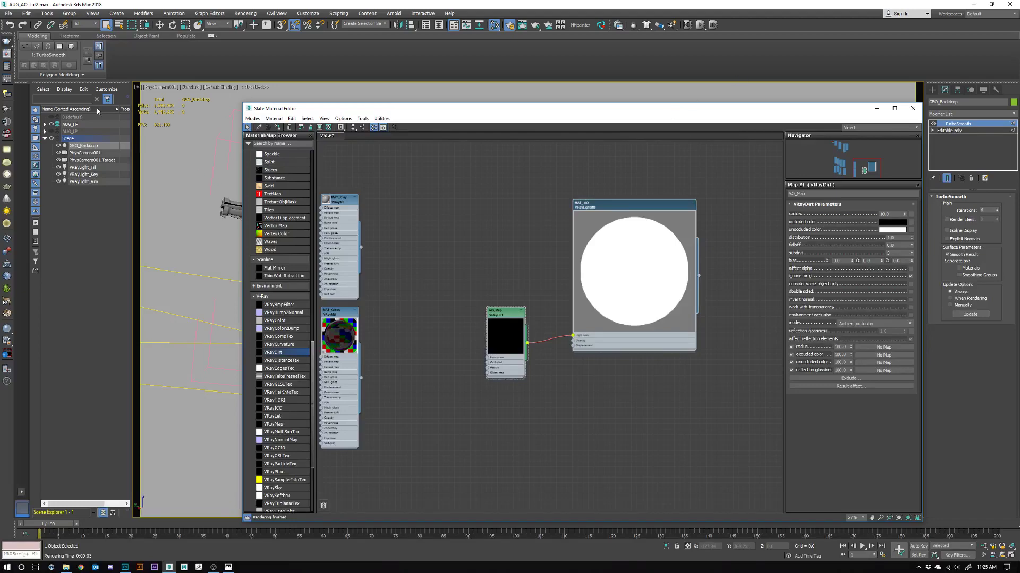
# - Open the V-Ray global switches in Render Setup and enable the material override
pyautogui.press('F10')
pyautogui.moveTo(70, 150); pyautogui.dragTo(264, 48)
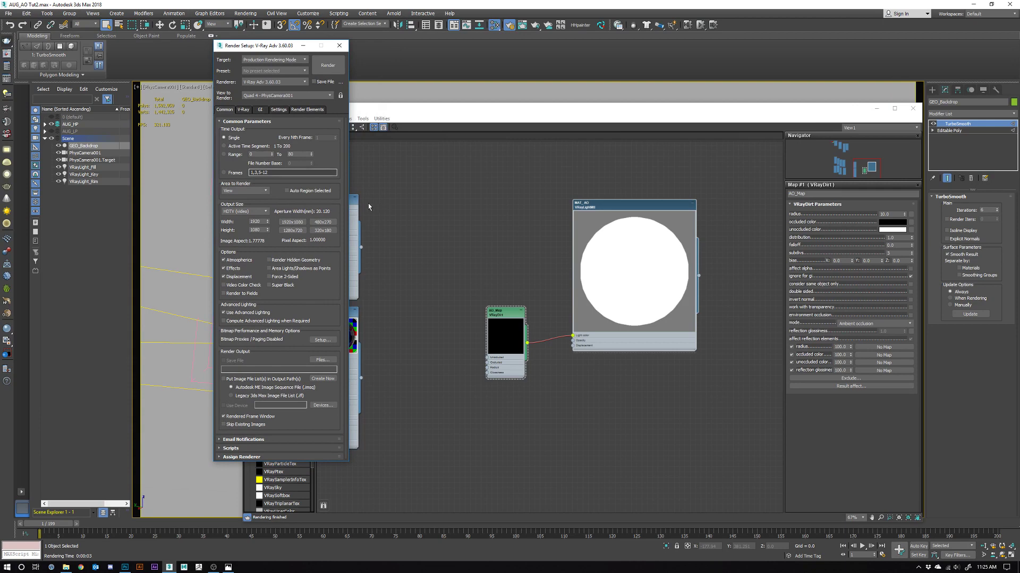
pyautogui.click(239, 111)
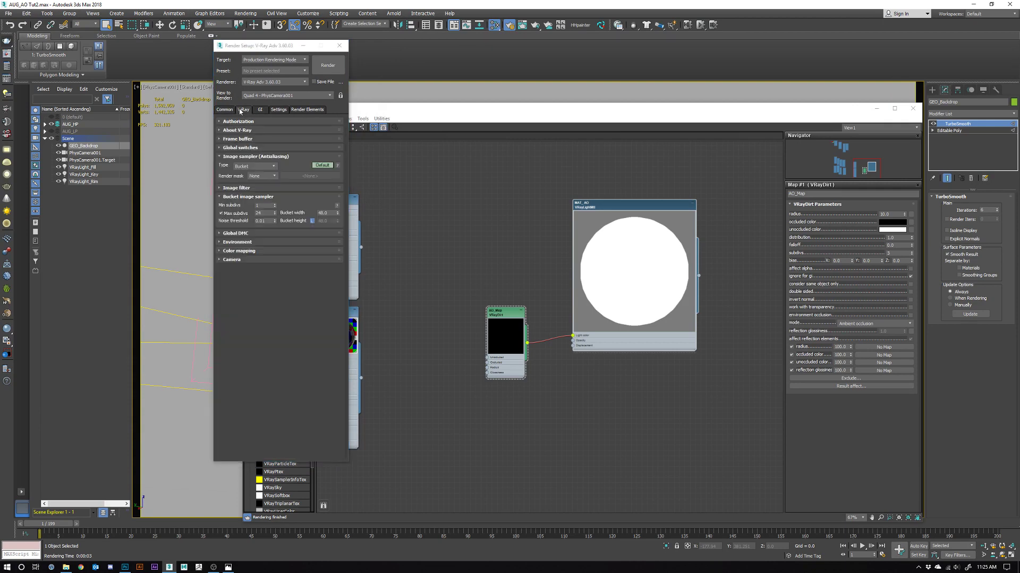
pyautogui.click(242, 148)
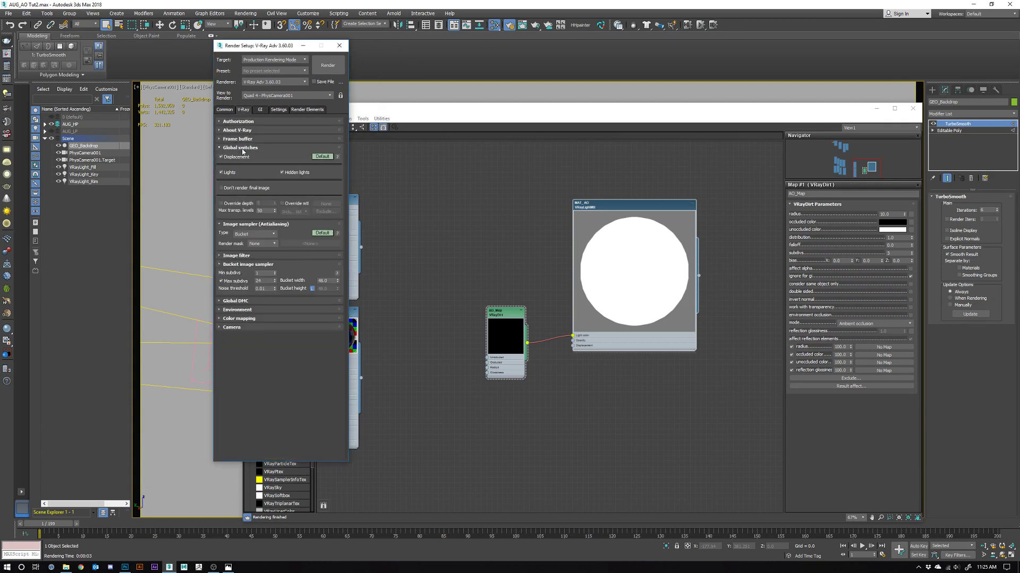
pyautogui.click(295, 205)
# - Assign MAT_AO as an instance to the override material slot, moving Render Setup clear of the material graph
pyautogui.moveTo(698, 275); pyautogui.dragTo(485, 280)
pyautogui.moveTo(275, 49); pyautogui.dragTo(170, 51)
pyautogui.moveTo(697, 277); pyautogui.dragTo(216, 209)
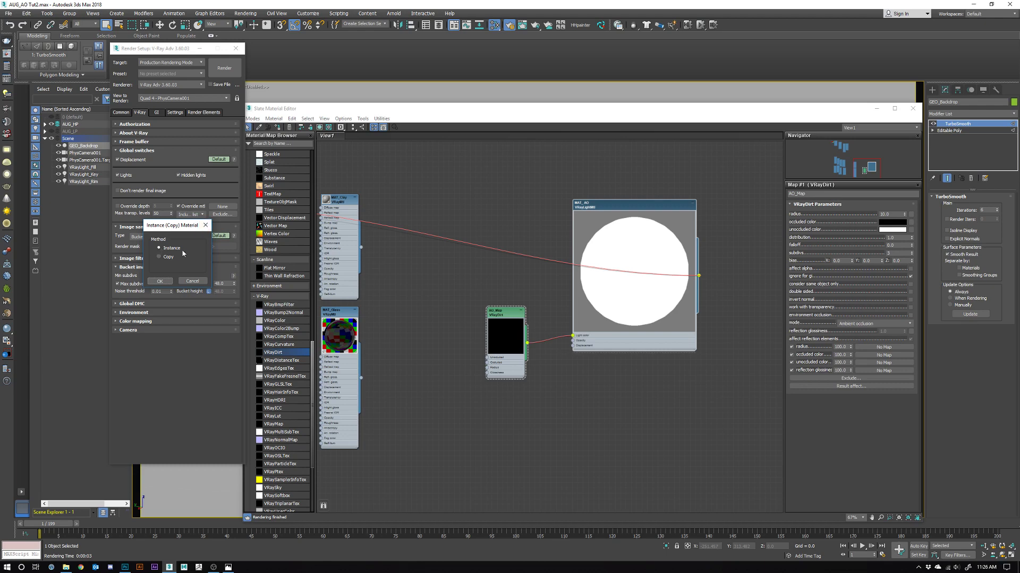
pyautogui.click(159, 281)
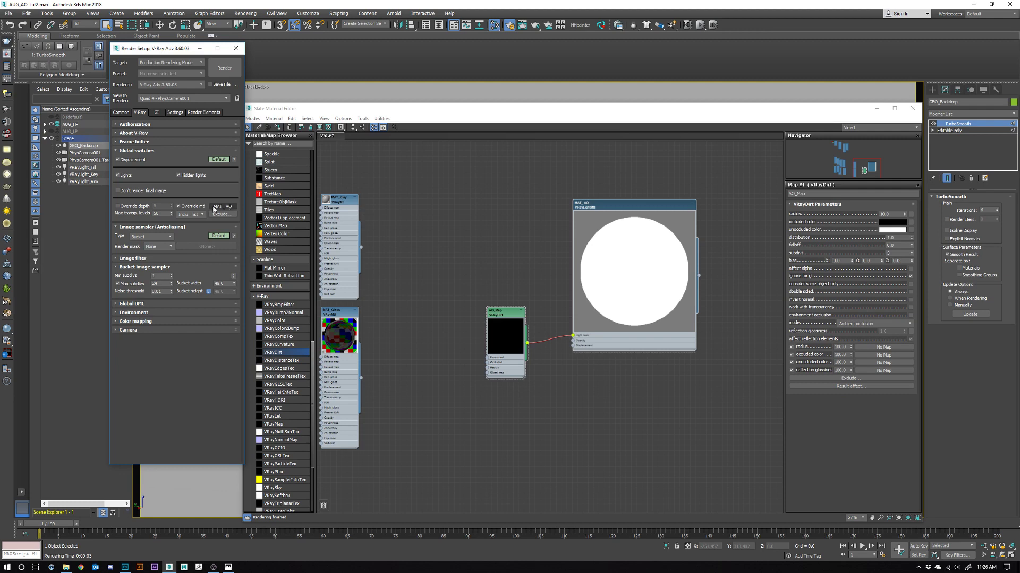
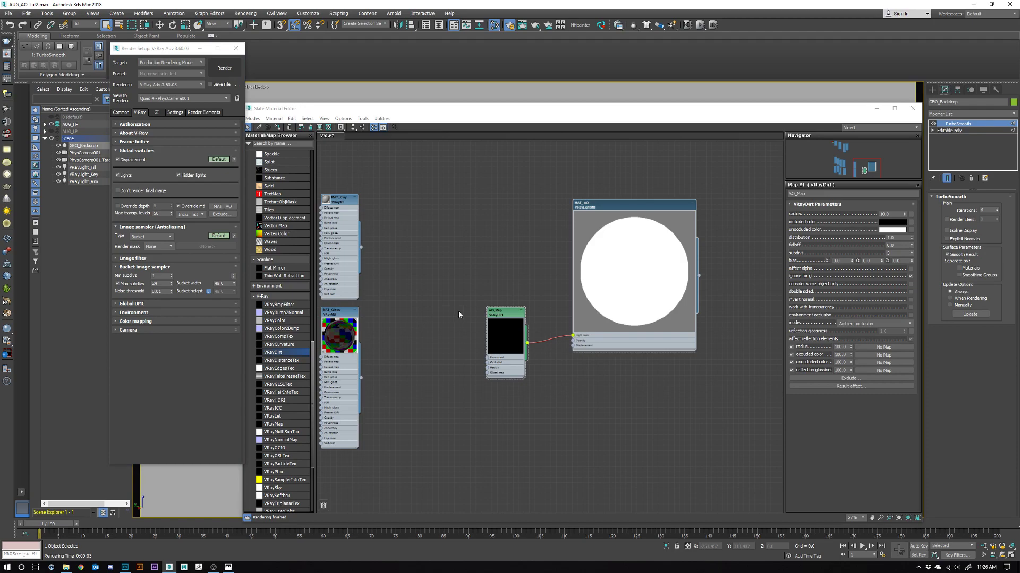
# - Render the camera view with the MAT_AO override and arrange the frame buffer beside Render Setup with its common parameters shown
pyautogui.hotkey('shift', 'q')
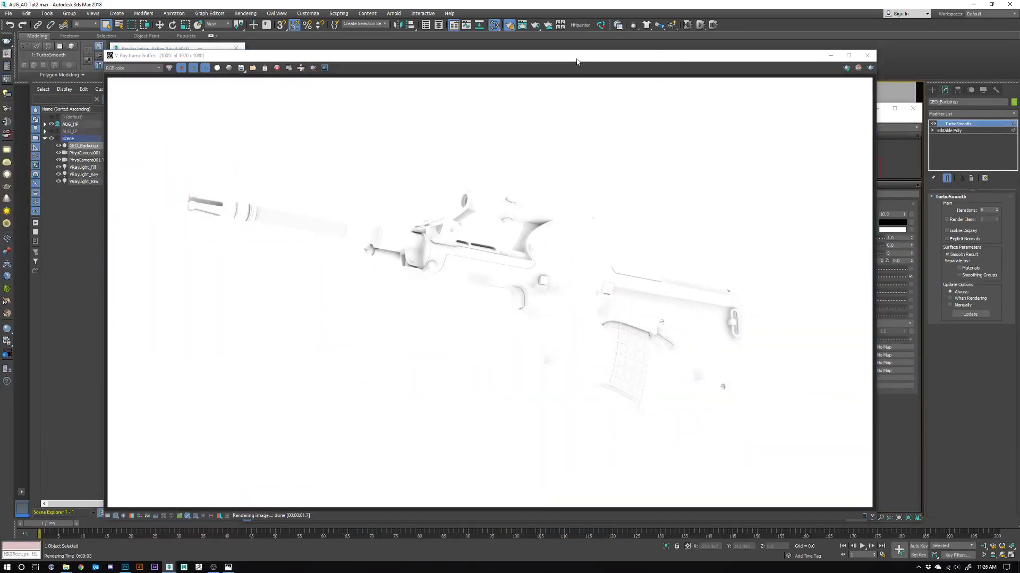
pyautogui.moveTo(577, 61); pyautogui.dragTo(669, 39)
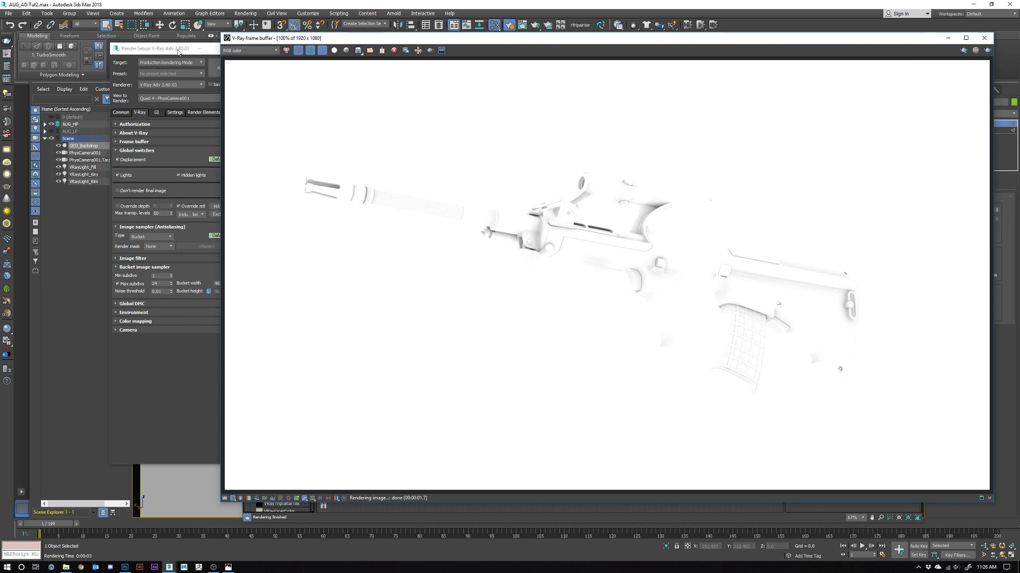
pyautogui.moveTo(177, 51); pyautogui.dragTo(152, 41)
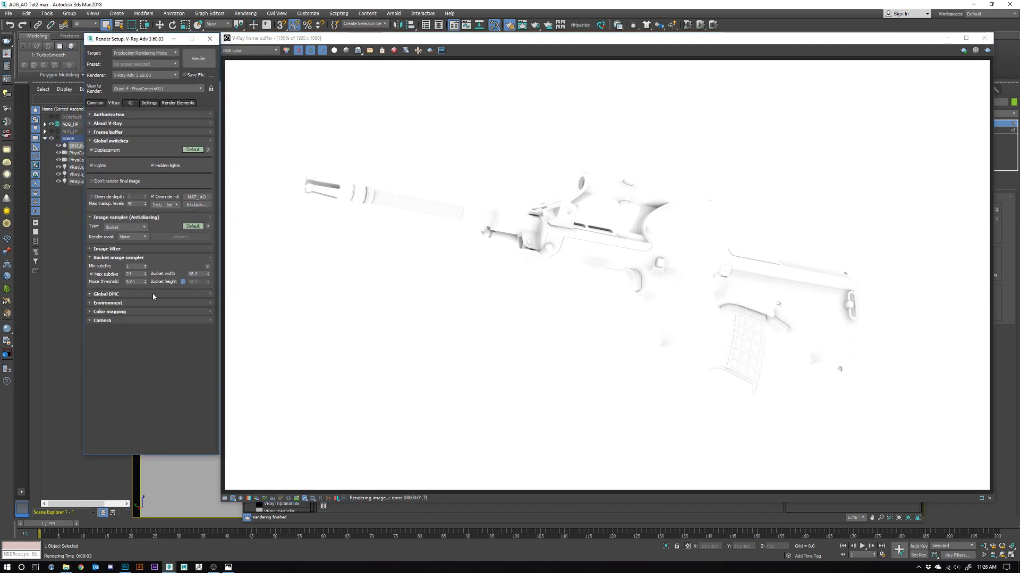
pyautogui.click(95, 102)
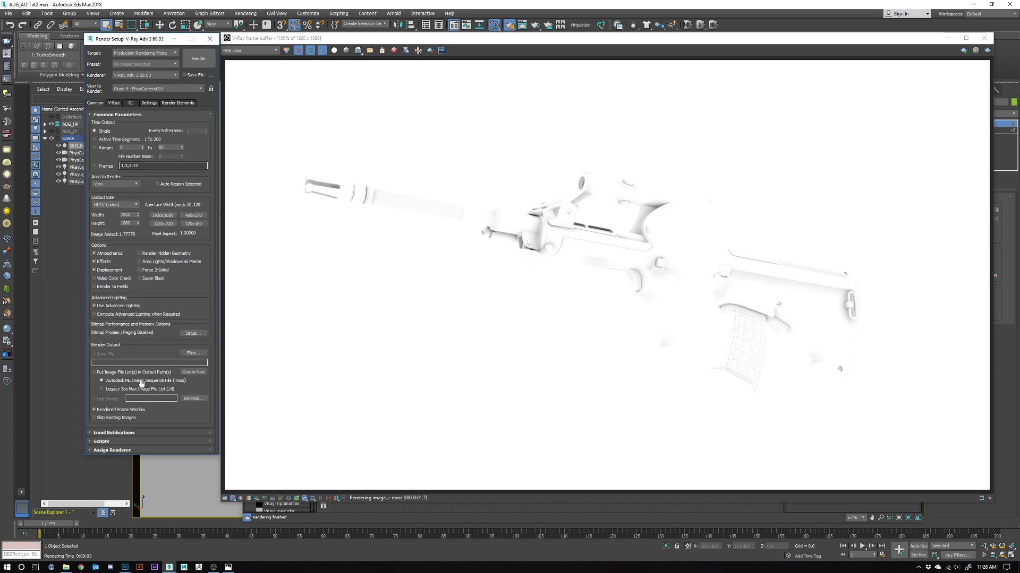
# - Set the time output to the active time segment and create an AO_pass folder on the Desktop for the render output
pyautogui.click(95, 148)
pyautogui.click(94, 140)
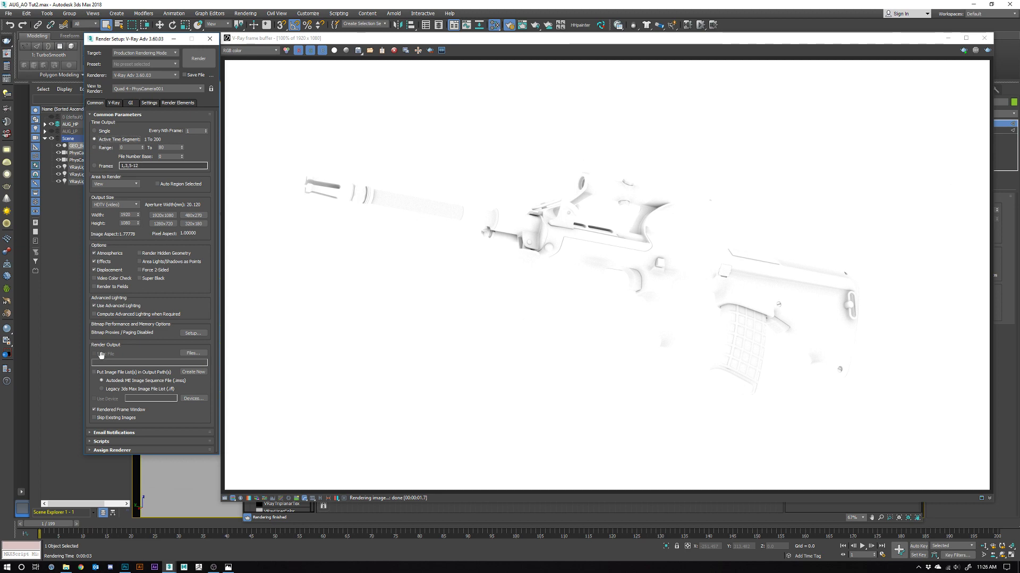
pyautogui.click(193, 353)
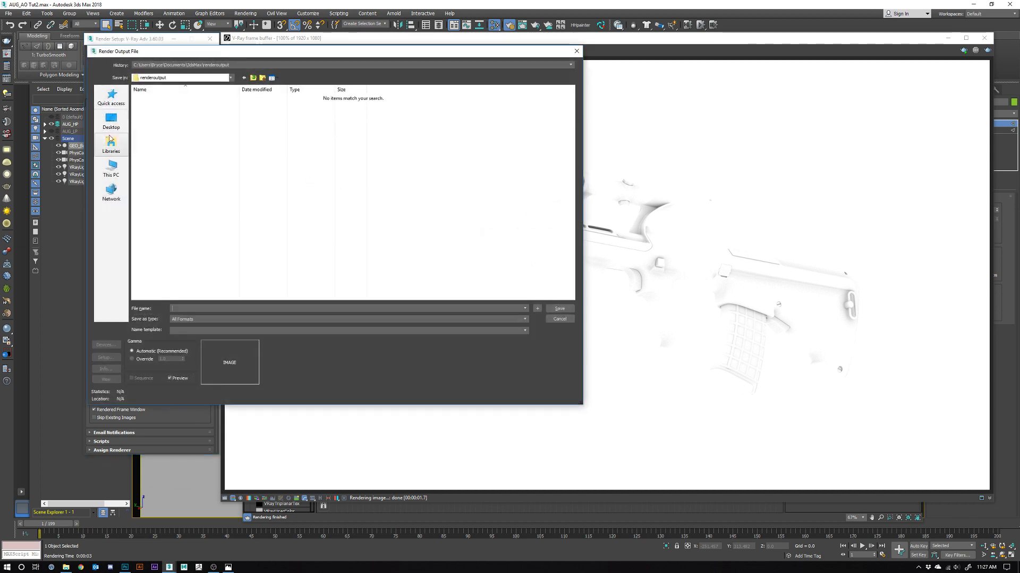
pyautogui.click(111, 119)
pyautogui.rightClick(291, 263)
pyautogui.moveTo(271, 334)
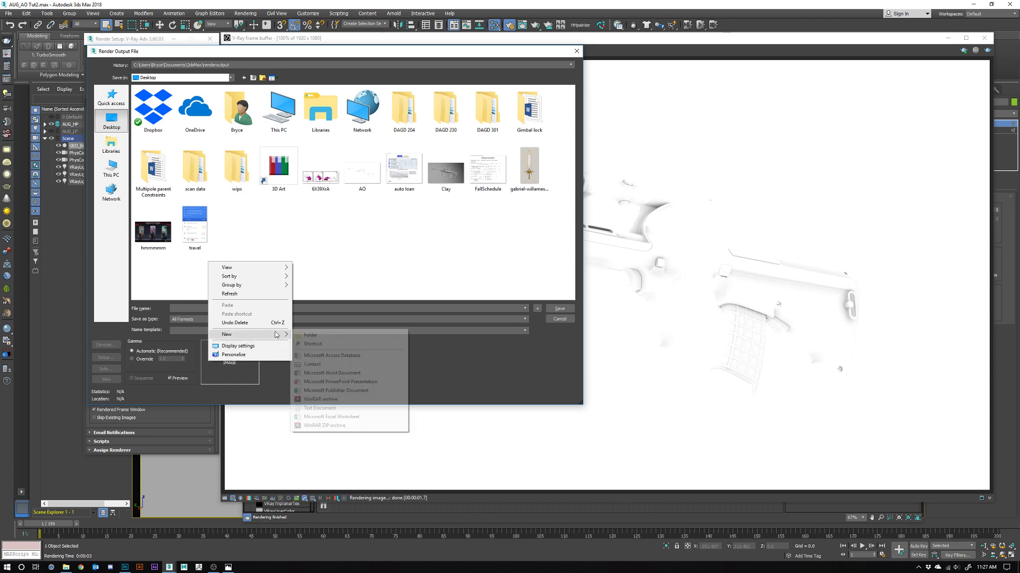
pyautogui.click(321, 334)
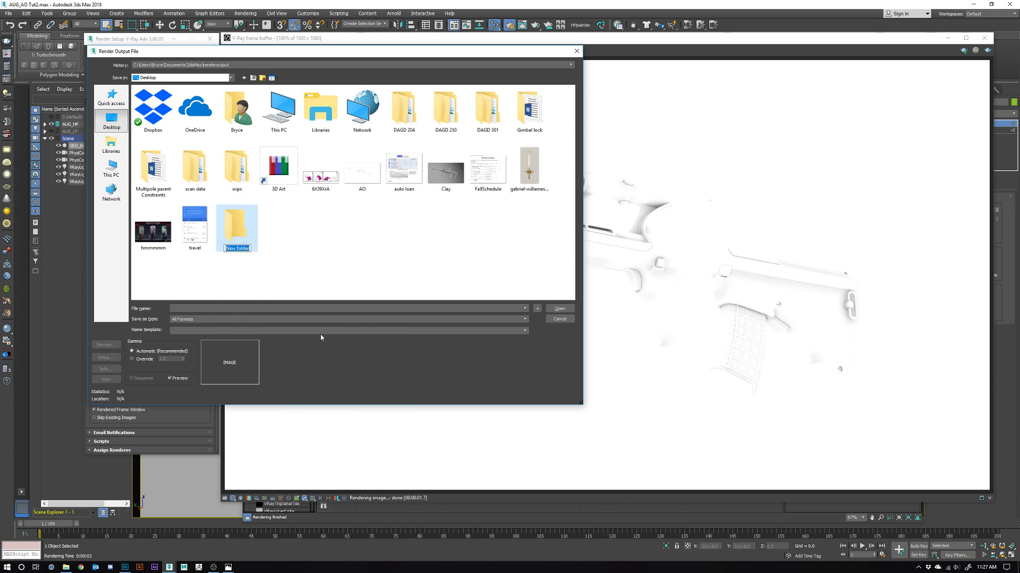
pyautogui.write('AO_pass')
pyautogui.press('Return')
# - Set the render output to a JPEG file named AO_ in the AO_pass folder, keeping the default JPEG settings
pyautogui.doubleClick(238, 247)
pyautogui.click(190, 309)
pyautogui.write('AO')
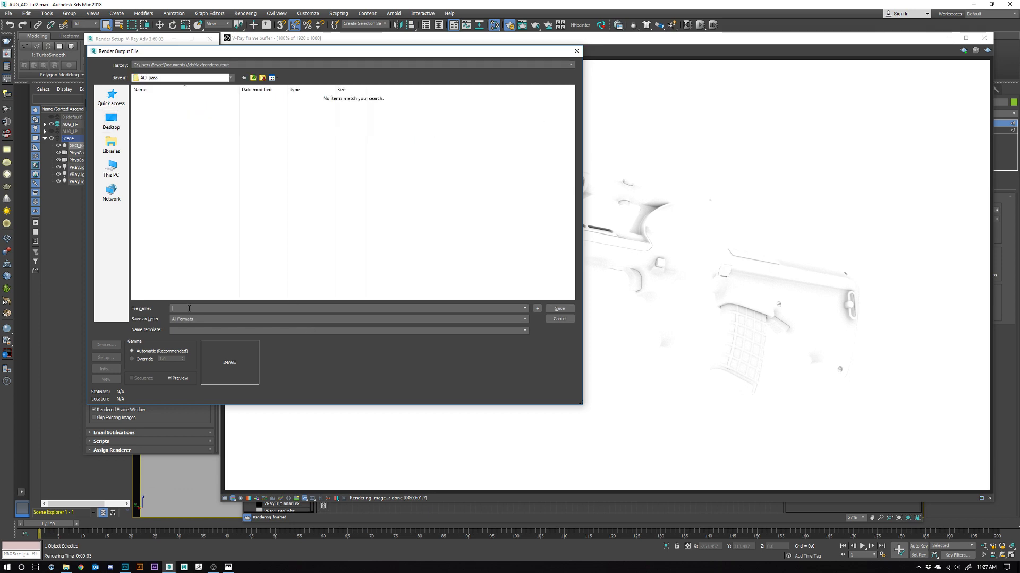
pyautogui.write('_')
pyautogui.click(193, 320)
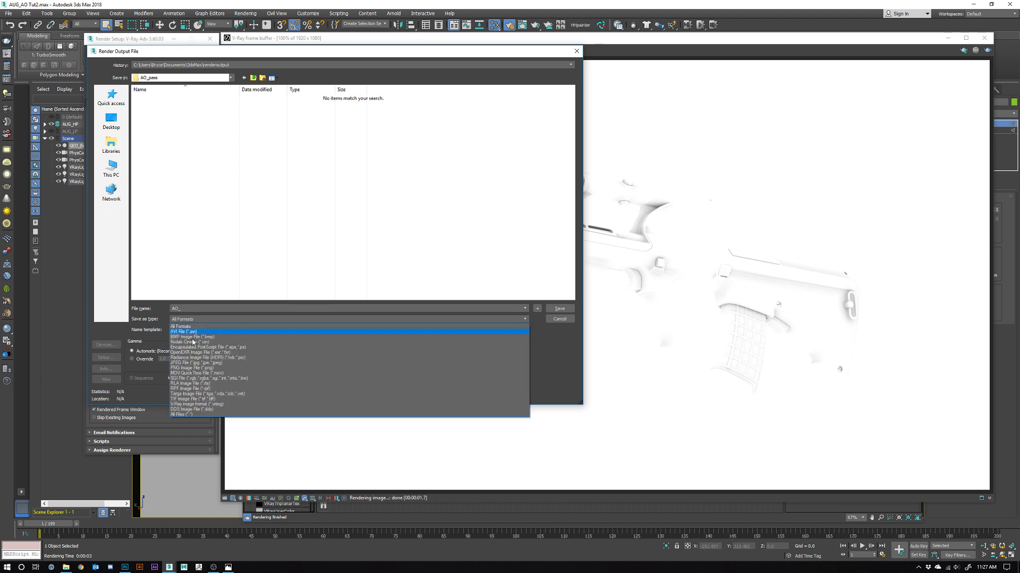
pyautogui.click(190, 366)
pyautogui.click(563, 312)
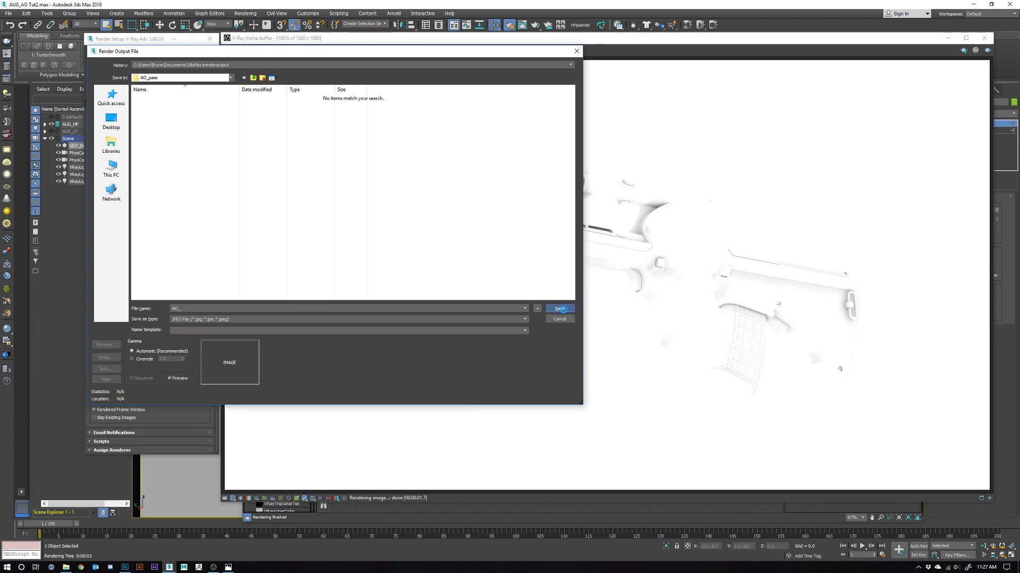
pyautogui.click(312, 274)
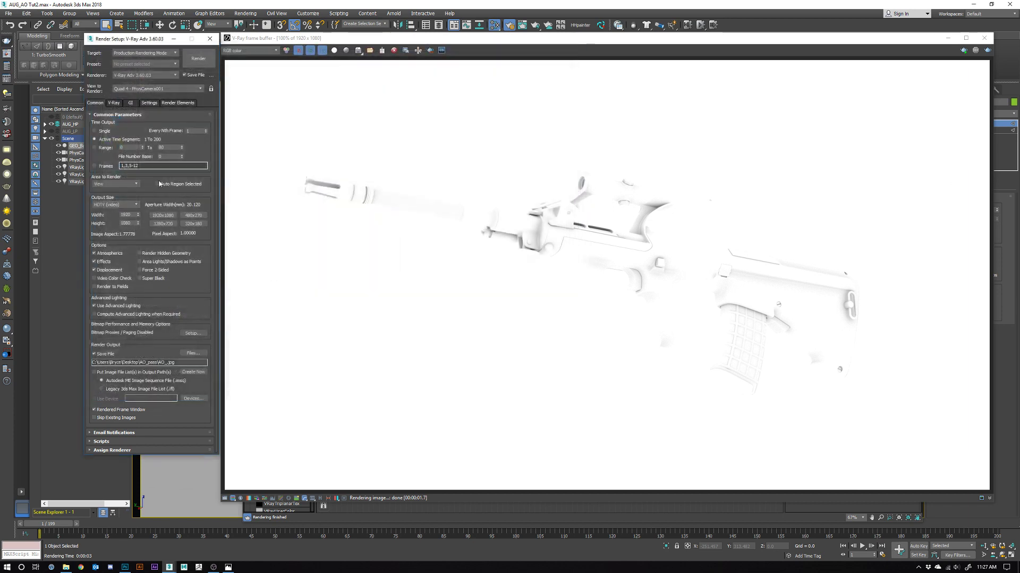
# - Render the AO image sequence with the MAT_AO override, then close the frame buffer
pyautogui.click(198, 61)
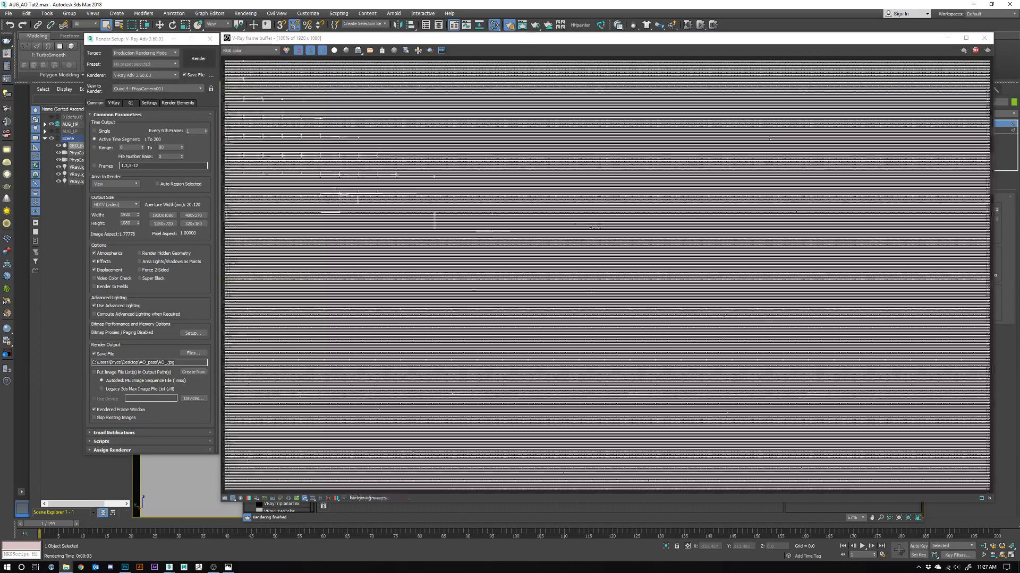
pyautogui.moveTo(1019, 182); pyautogui.dragTo(645, 79)
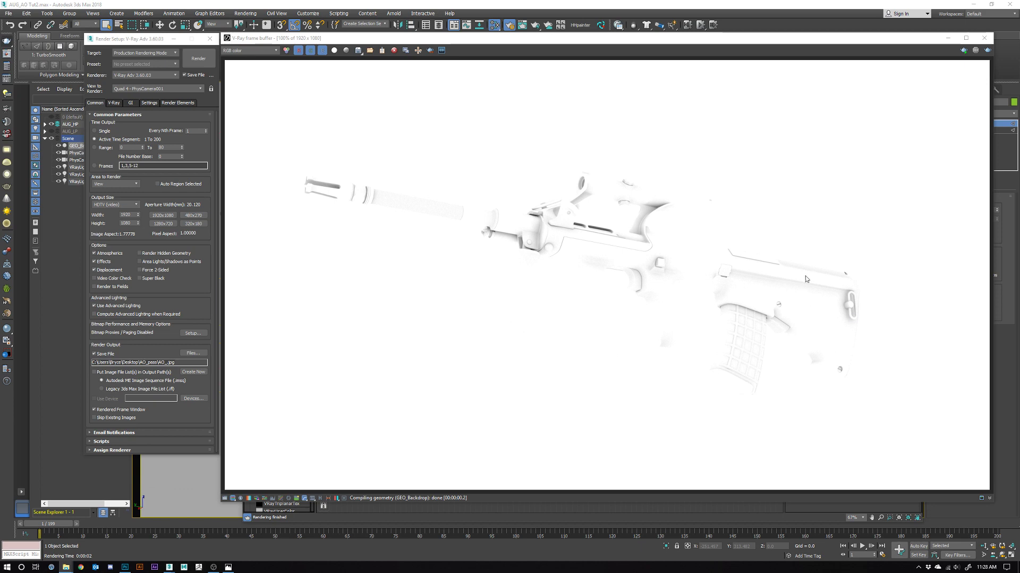
pyautogui.click(984, 38)
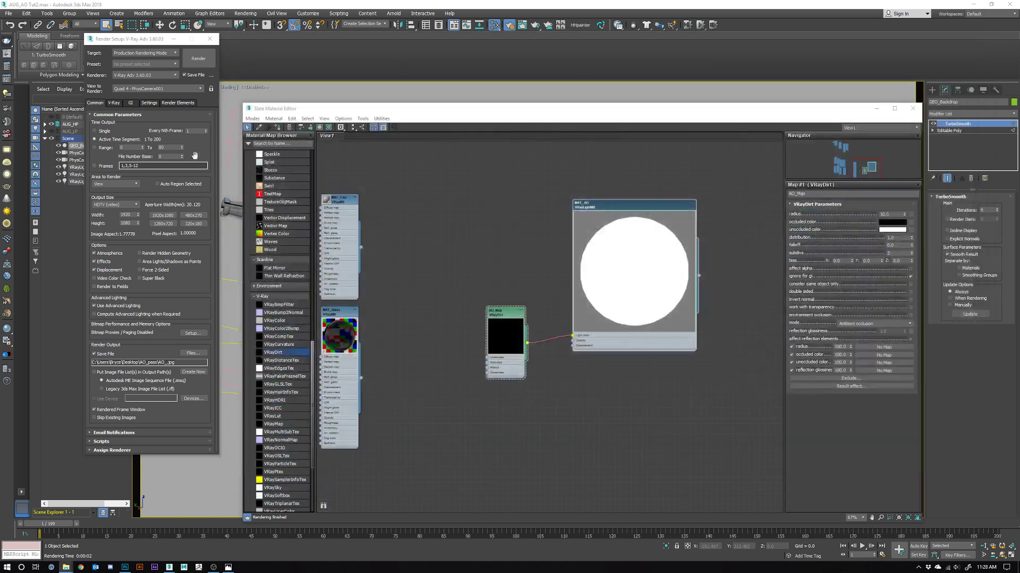
# - Clear MAT_AO from the override material slot in the V-Ray global switches and disable the material override
pyautogui.click(114, 102)
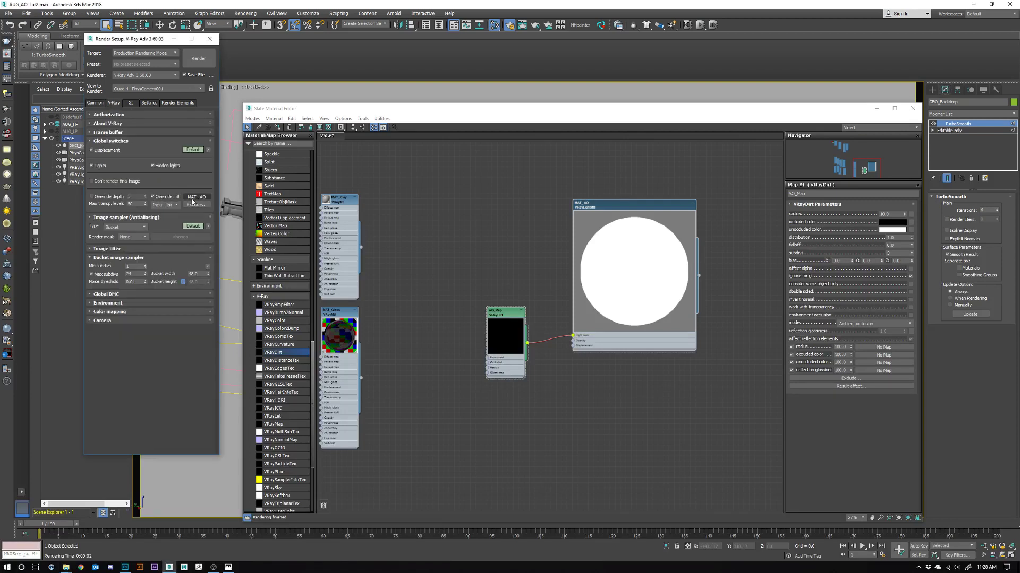
pyautogui.rightClick(193, 202)
pyautogui.click(210, 223)
pyautogui.click(152, 196)
# - Test-render the rifle with its original materials, allowing AO_0001.jpg to be overwritten, then stop the render and close the frame buffer
pyautogui.click(198, 59)
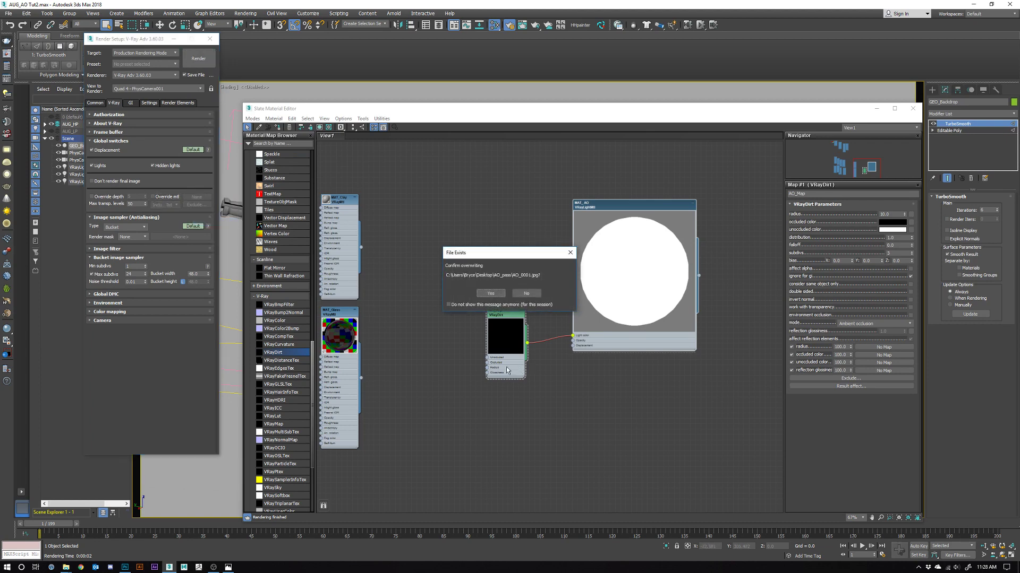
pyautogui.click(490, 293)
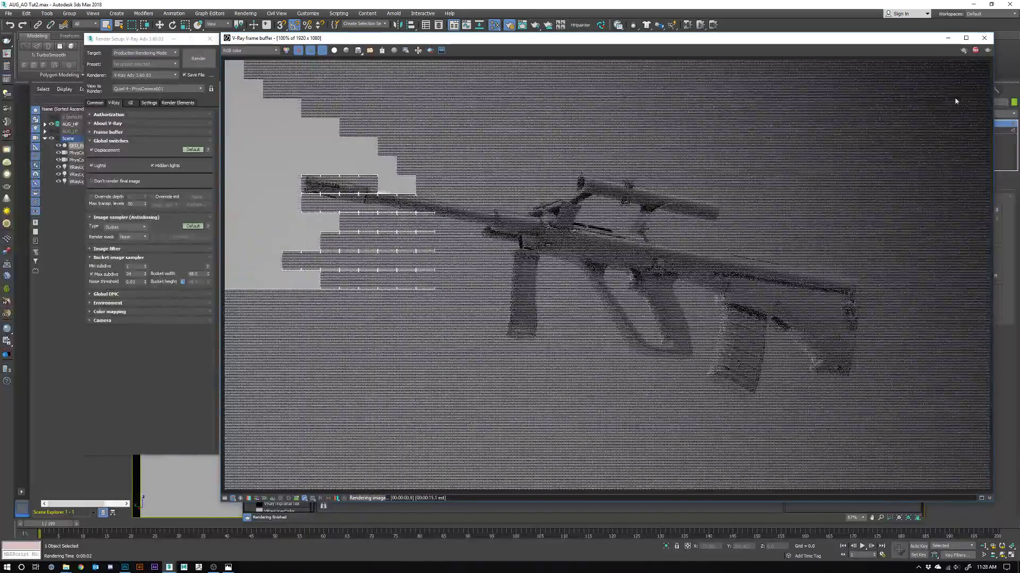
pyautogui.click(976, 51)
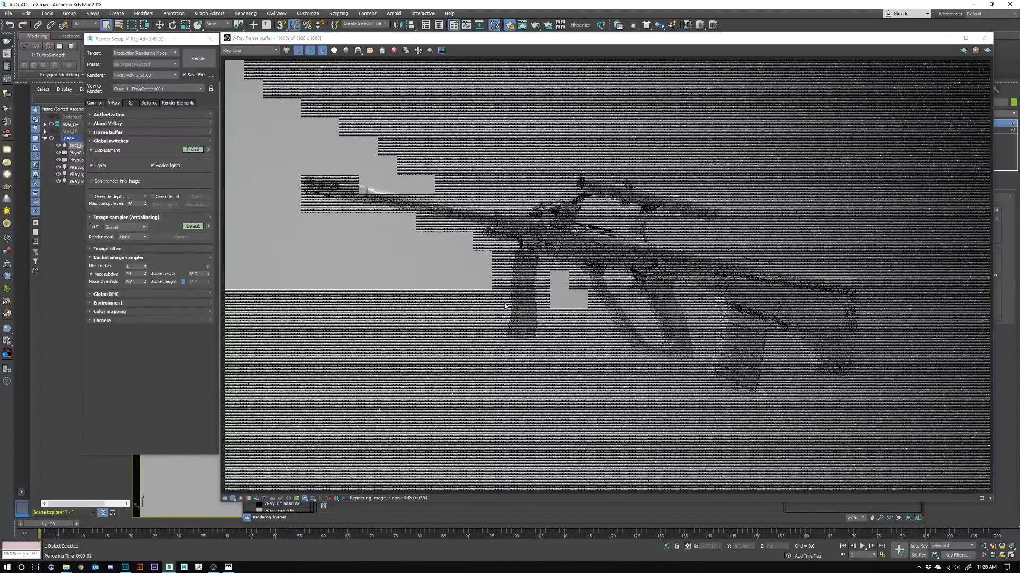
pyautogui.click(982, 41)
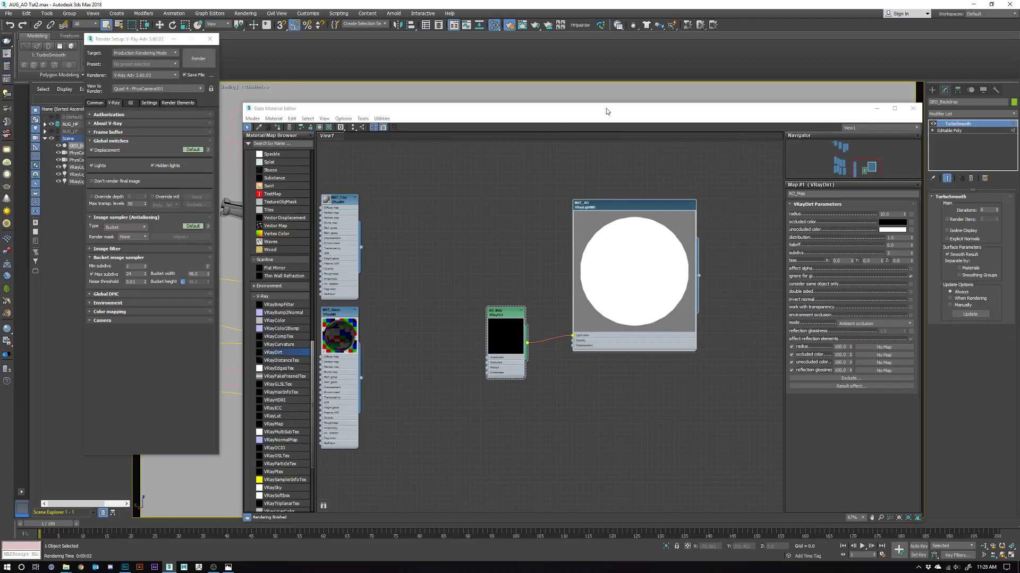
# - Move Render Setup over the material editor and add a VRayExtraTex render element
pyautogui.moveTo(607, 111)
pyautogui.mouseDown()
pyautogui.moveTo(564, 110)
pyautogui.moveTo(618, 95)
pyautogui.mouseUp()
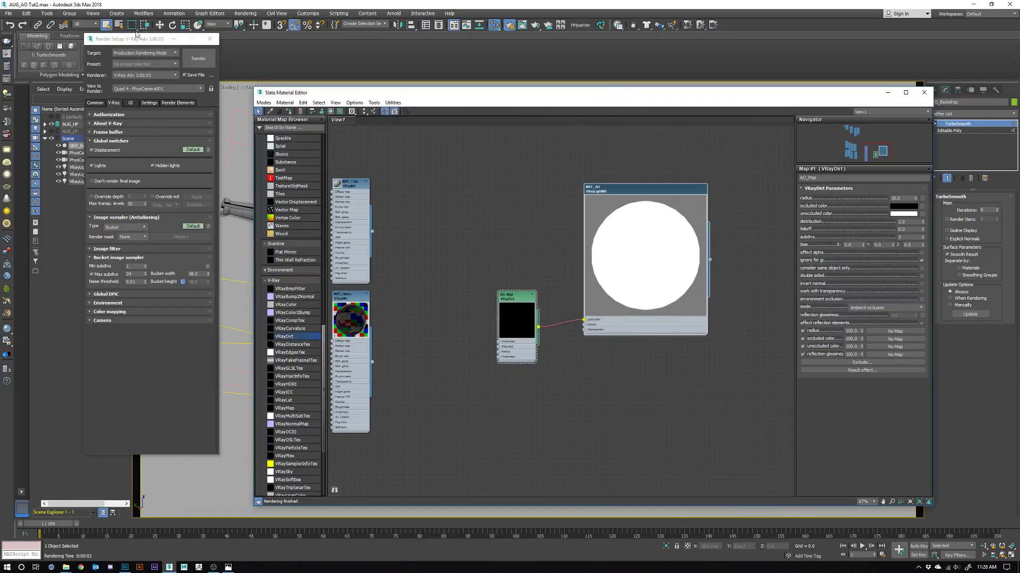
pyautogui.moveTo(140, 43); pyautogui.dragTo(393, 66)
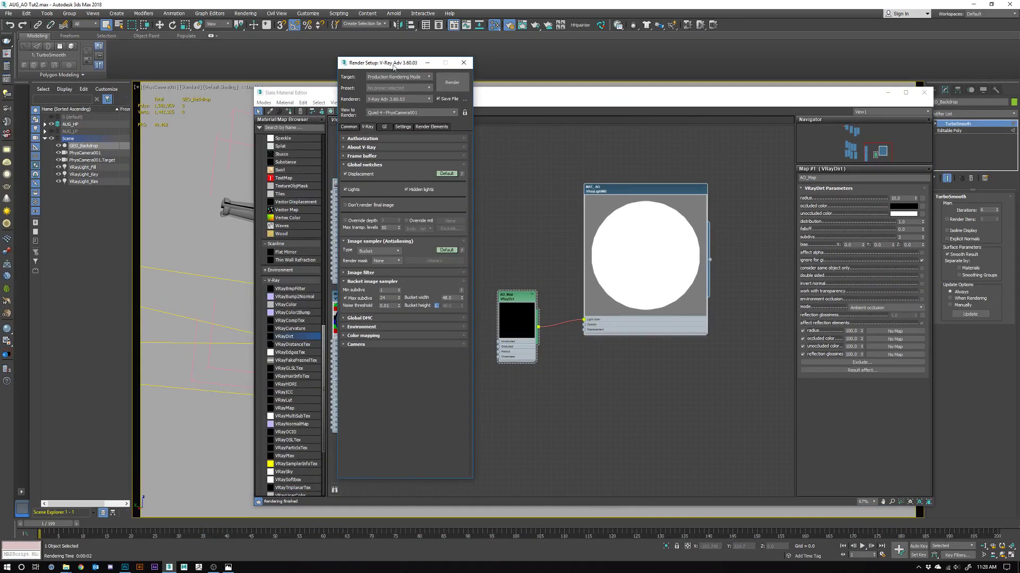
pyautogui.click(432, 127)
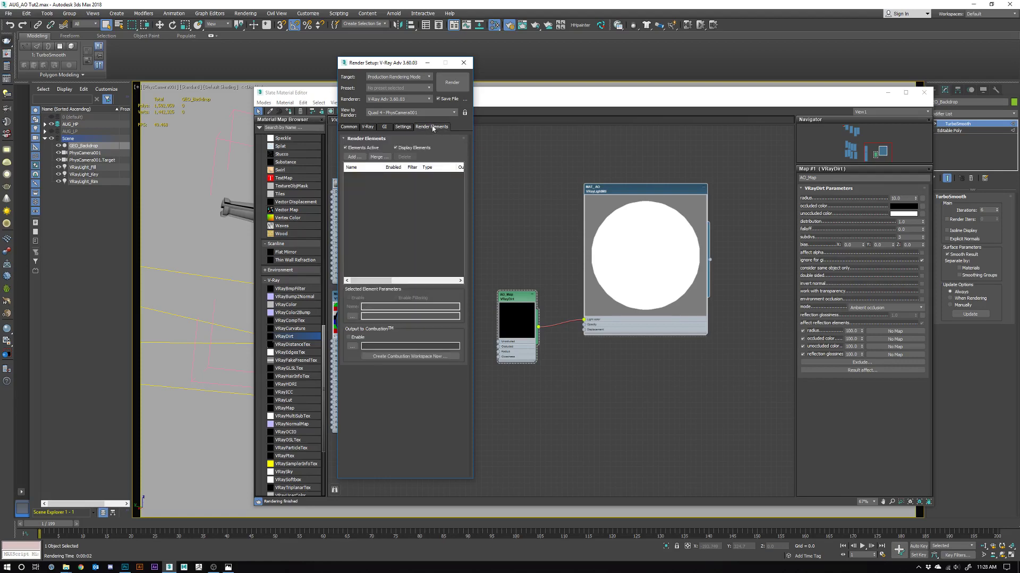
pyautogui.click(356, 158)
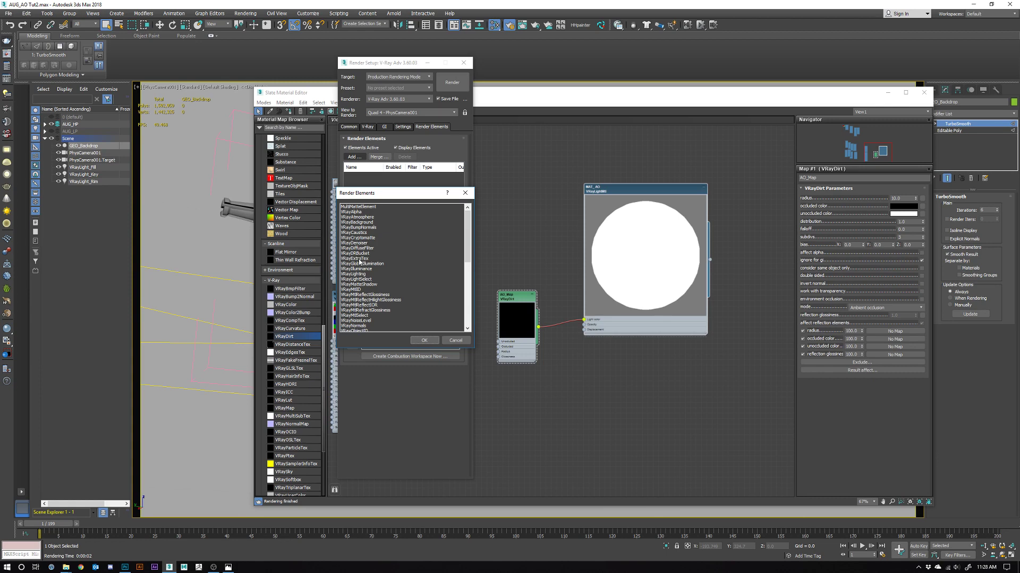
pyautogui.doubleClick(359, 258)
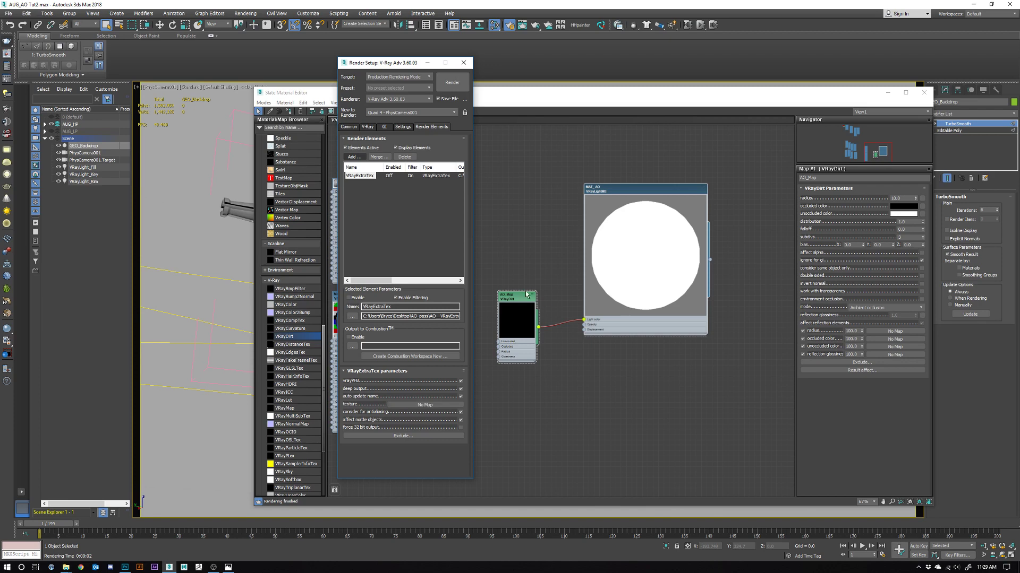
# - Collapse the AO_Map node's preview and place the material editor beside Render Setup so the VRayExtraTex parameters stay visible
pyautogui.moveTo(525, 293)
pyautogui.mouseDown()
pyautogui.moveTo(501, 267)
pyautogui.moveTo(525, 288)
pyautogui.mouseUp()
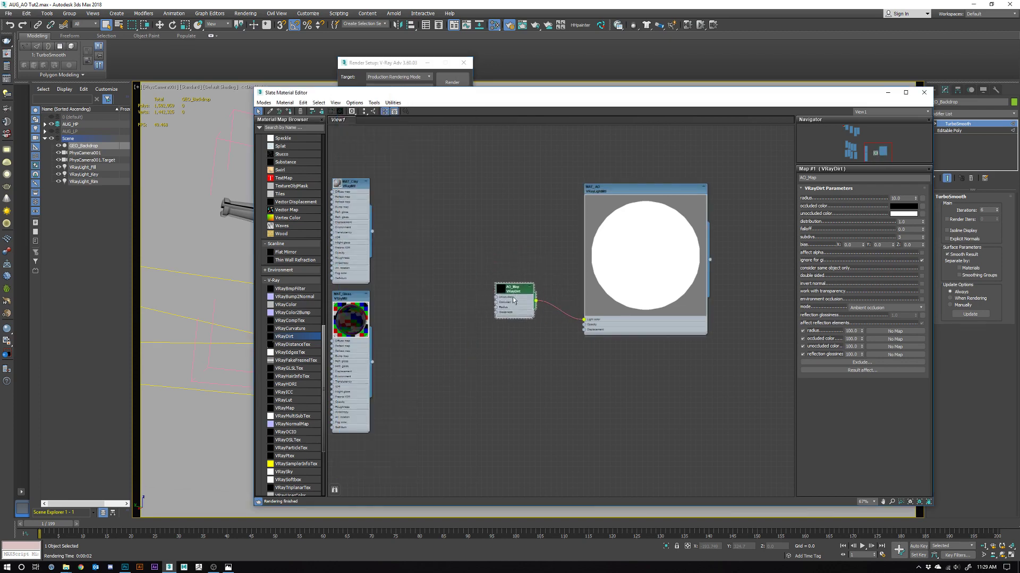
pyautogui.click(385, 65)
pyautogui.moveTo(538, 306); pyautogui.dragTo(546, 343)
pyautogui.moveTo(513, 97); pyautogui.dragTo(514, 100)
pyautogui.moveTo(782, 96); pyautogui.dragTo(735, 84)
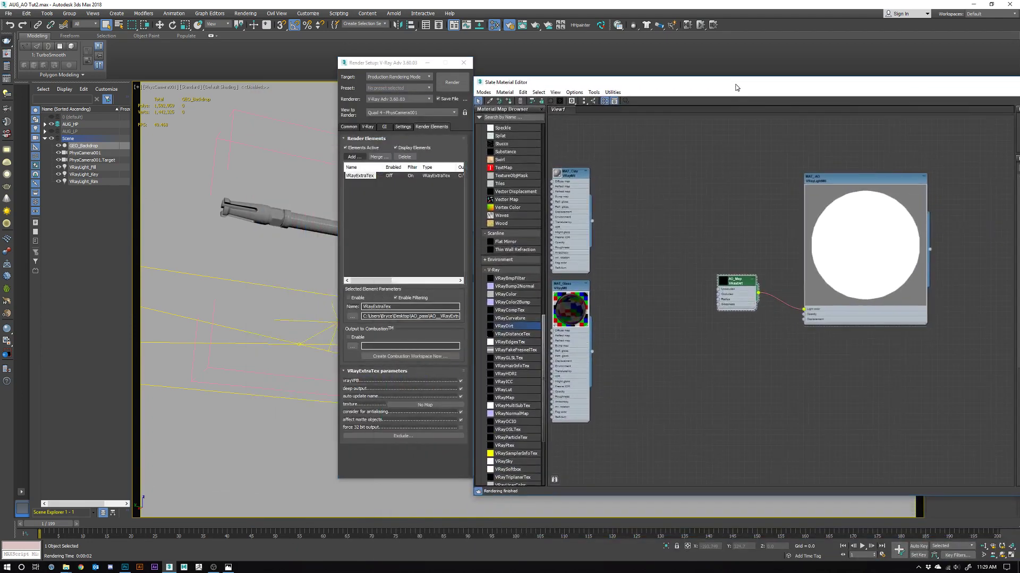
# - Reposition the AO_Map and MAT_AO nodes and assign AO_Map as an instance to the VRayExtraTex texture slot
pyautogui.moveTo(738, 284)
pyautogui.mouseDown()
pyautogui.moveTo(707, 286)
pyautogui.moveTo(727, 273)
pyautogui.mouseUp()
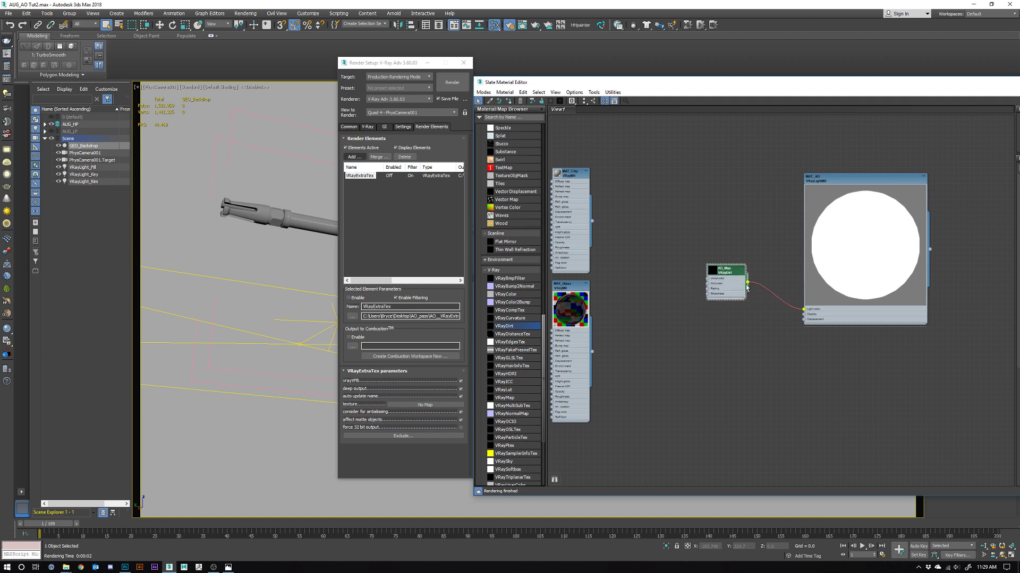
pyautogui.moveTo(911, 209)
pyautogui.mouseDown()
pyautogui.moveTo(930, 199)
pyautogui.moveTo(905, 209)
pyautogui.mouseUp()
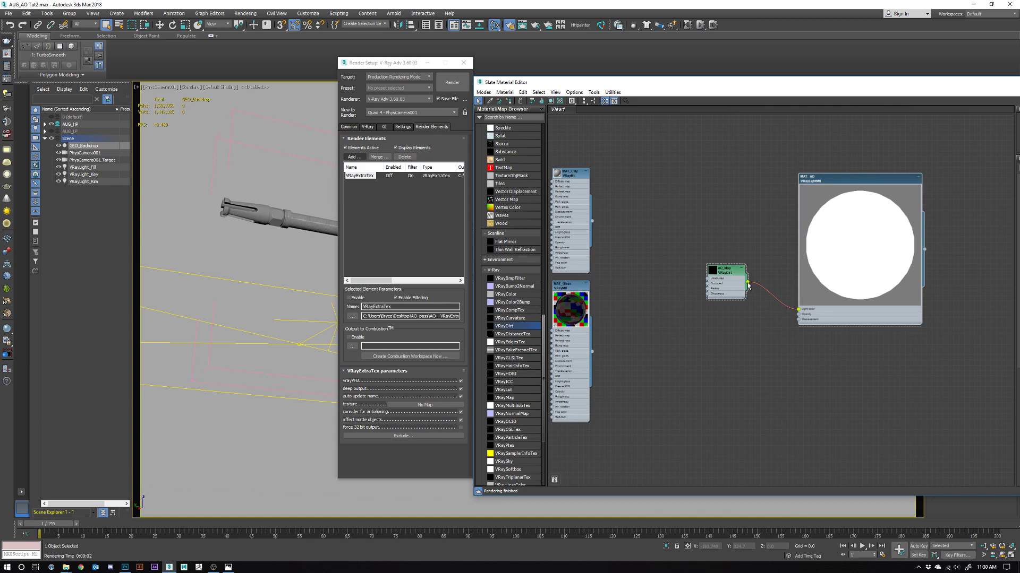
pyautogui.moveTo(754, 360); pyautogui.dragTo(403, 406)
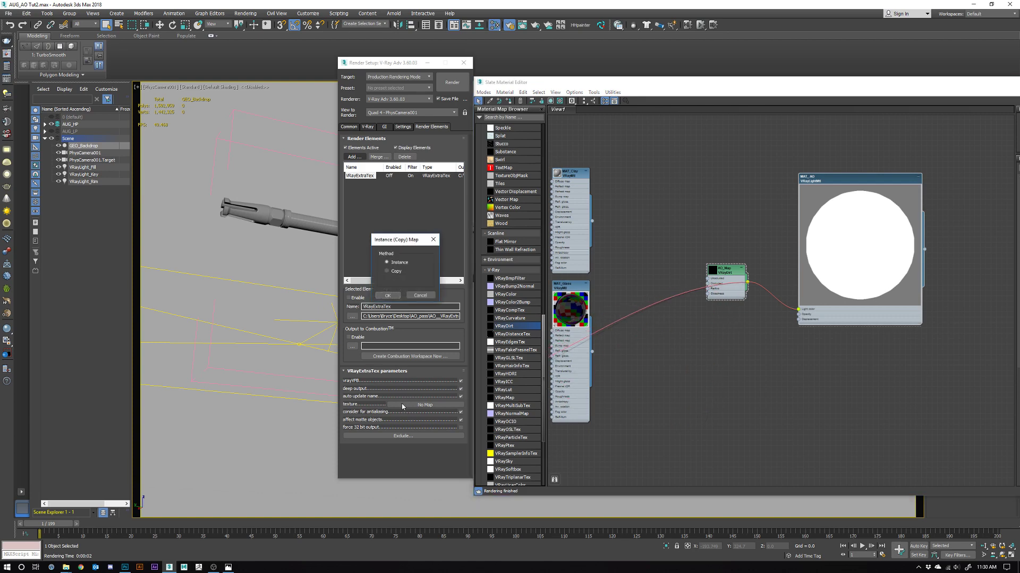
pyautogui.click(387, 295)
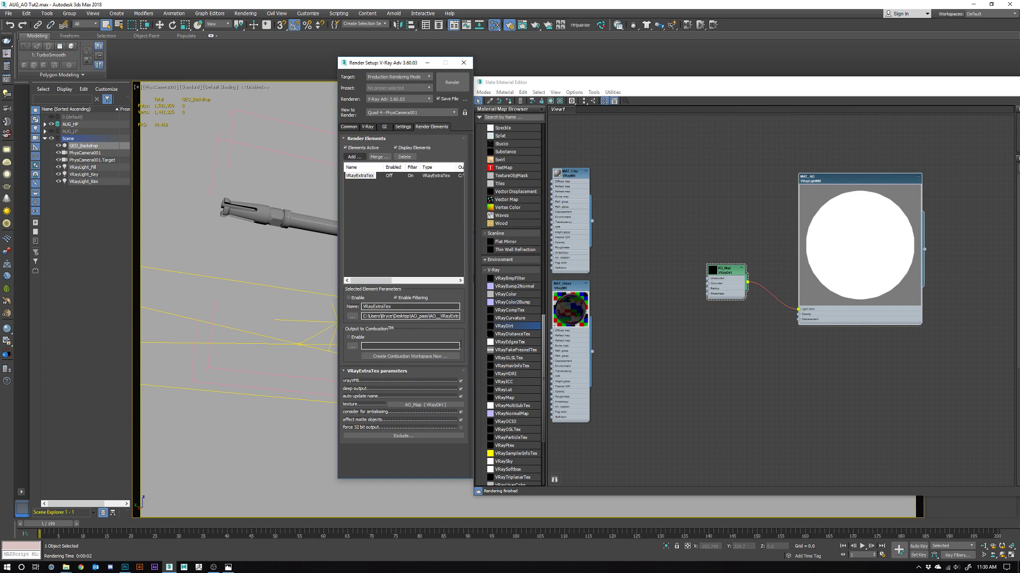
# - Rearrange the material editor and Render Setup, set the time output to a single frame, and render the camera view
pyautogui.moveTo(748, 89); pyautogui.dragTo(596, 111)
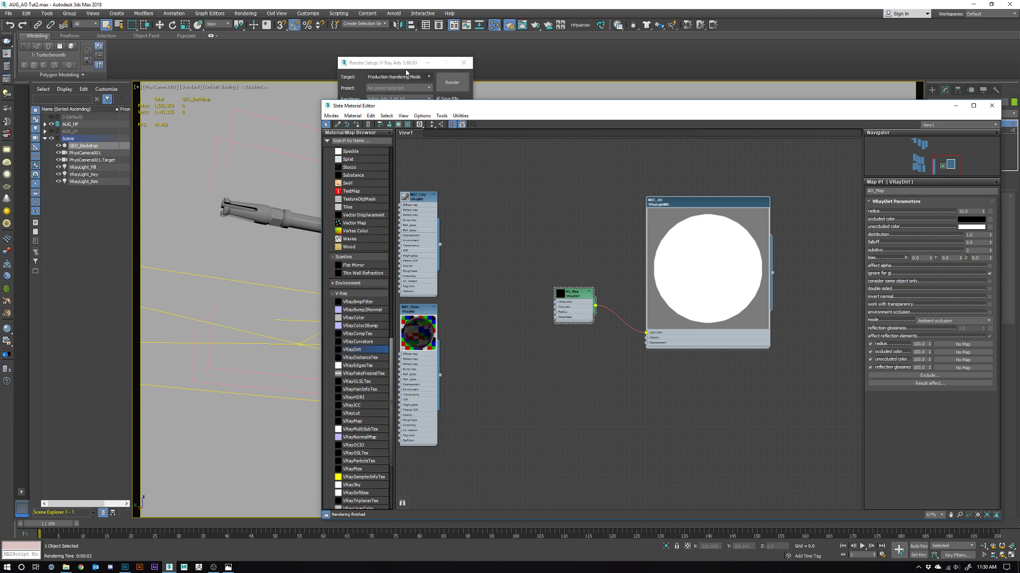
pyautogui.moveTo(390, 63); pyautogui.dragTo(306, 41)
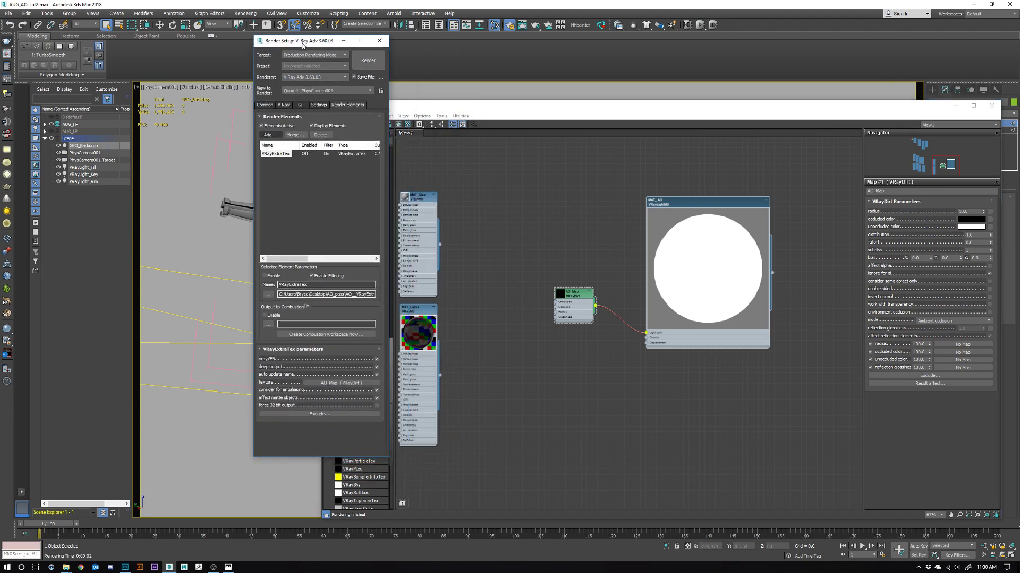
pyautogui.click(269, 106)
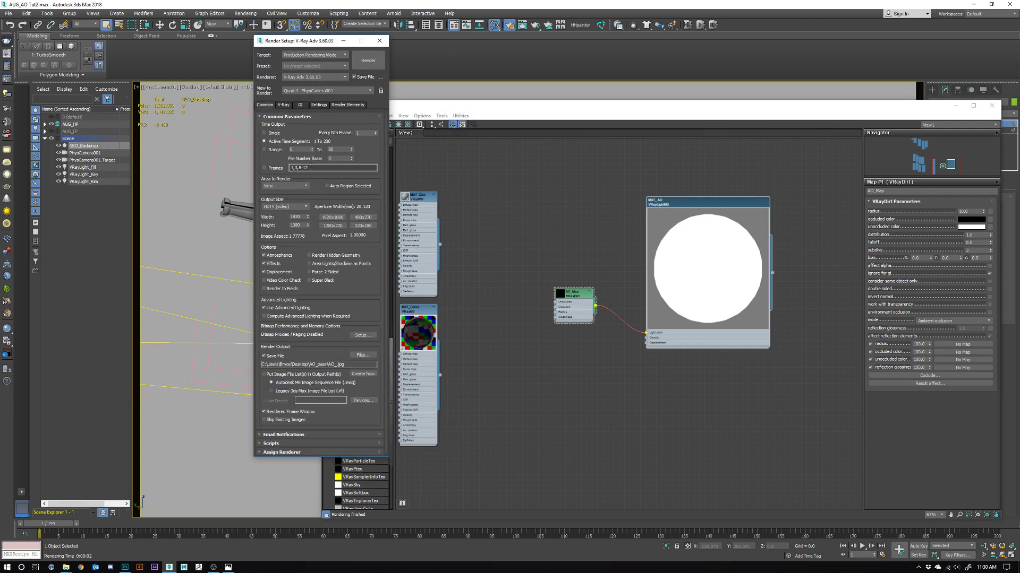
pyautogui.click(268, 134)
pyautogui.click(495, 340)
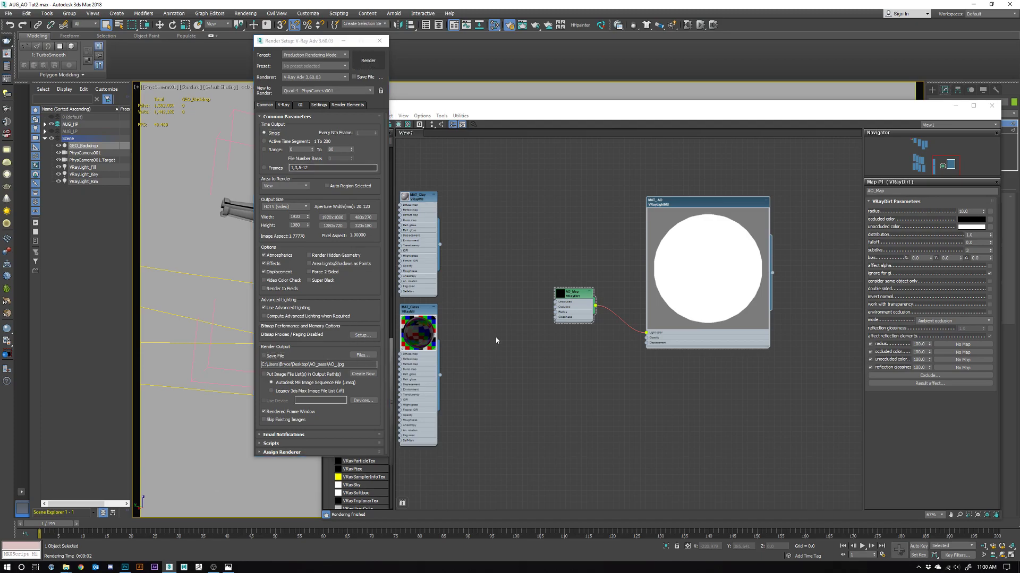
pyautogui.hotkey('shift', 'q')
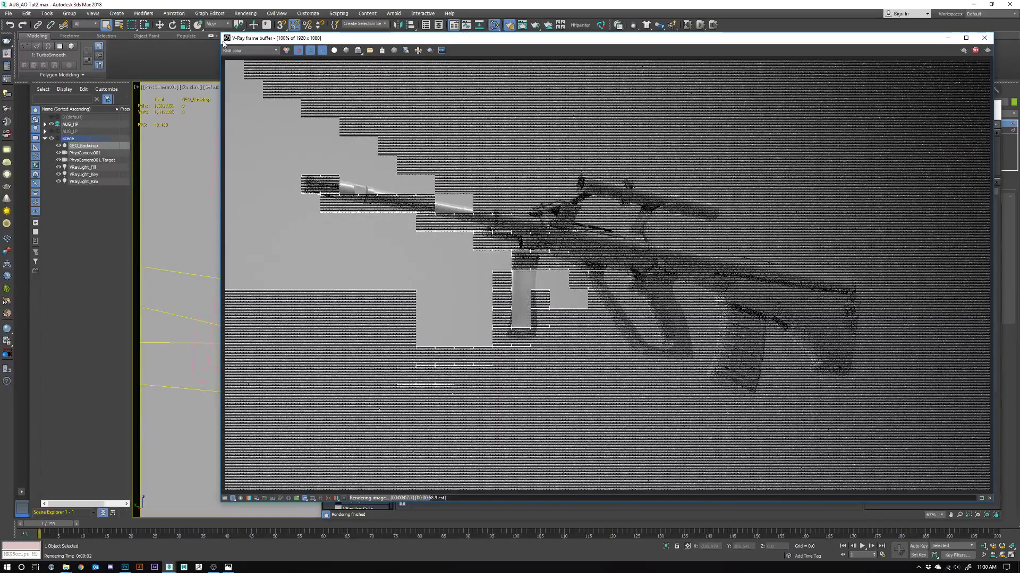
# - Display the VRayExtraTex_AO_Map channel in the frame buffer during rendering and stop the render
pyautogui.click(258, 51)
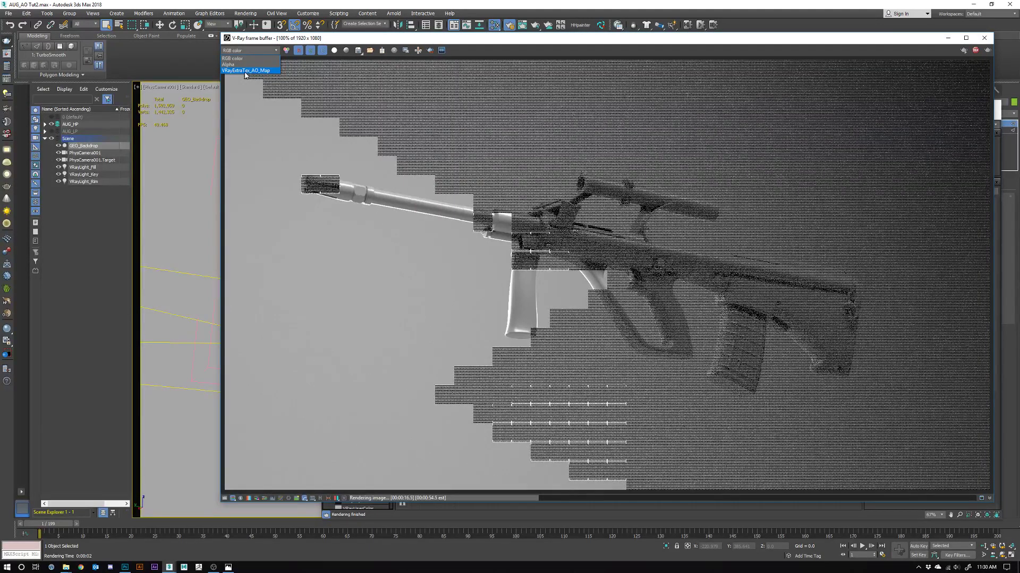
pyautogui.click(246, 70)
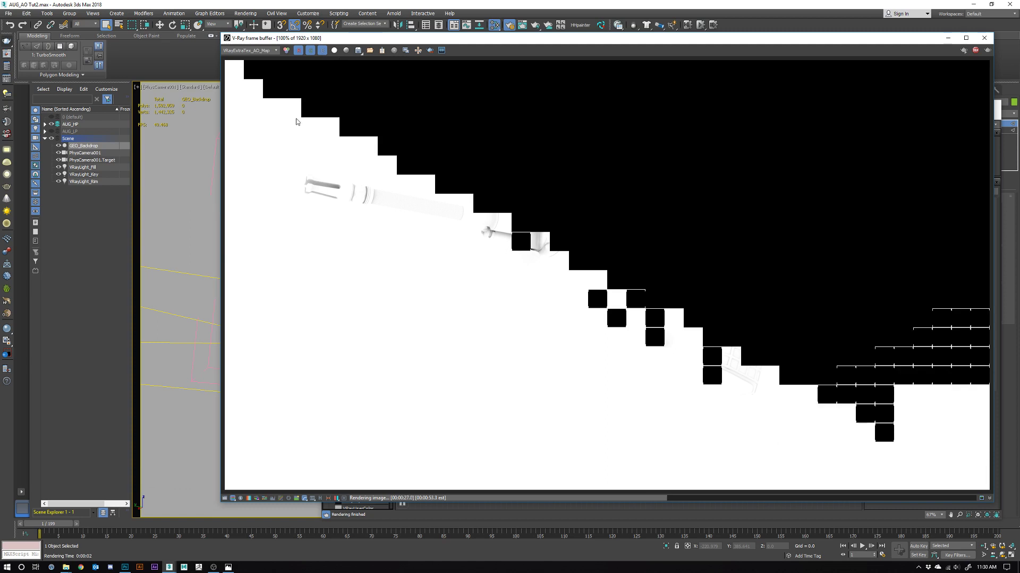
pyautogui.click(975, 50)
# - Compare the RGB color, Alpha and VRayExtraTex_AO_Map channels of the partial render, finishing on RGB color
pyautogui.click(232, 51)
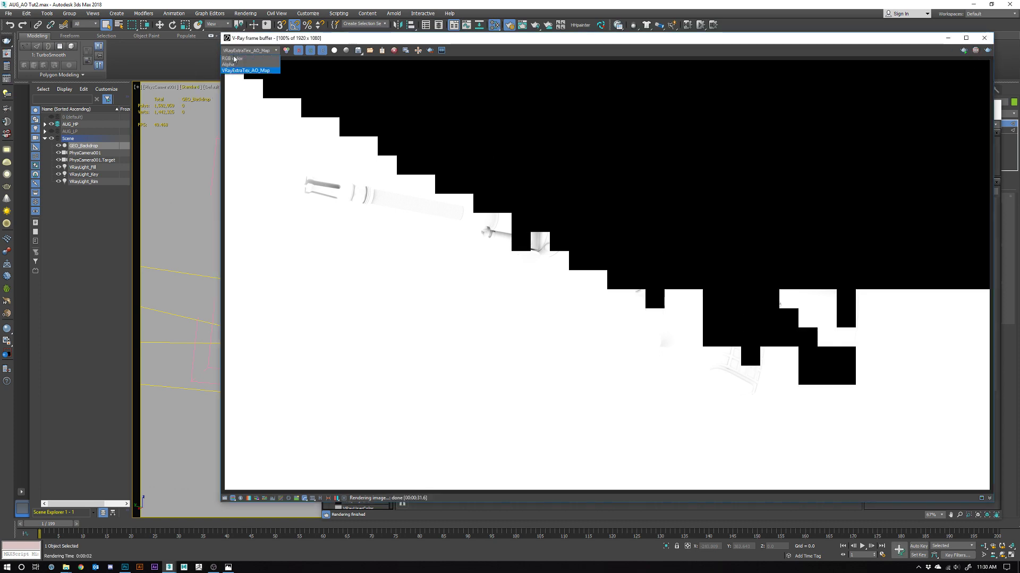
pyautogui.click(234, 58)
pyautogui.click(235, 51)
pyautogui.click(236, 64)
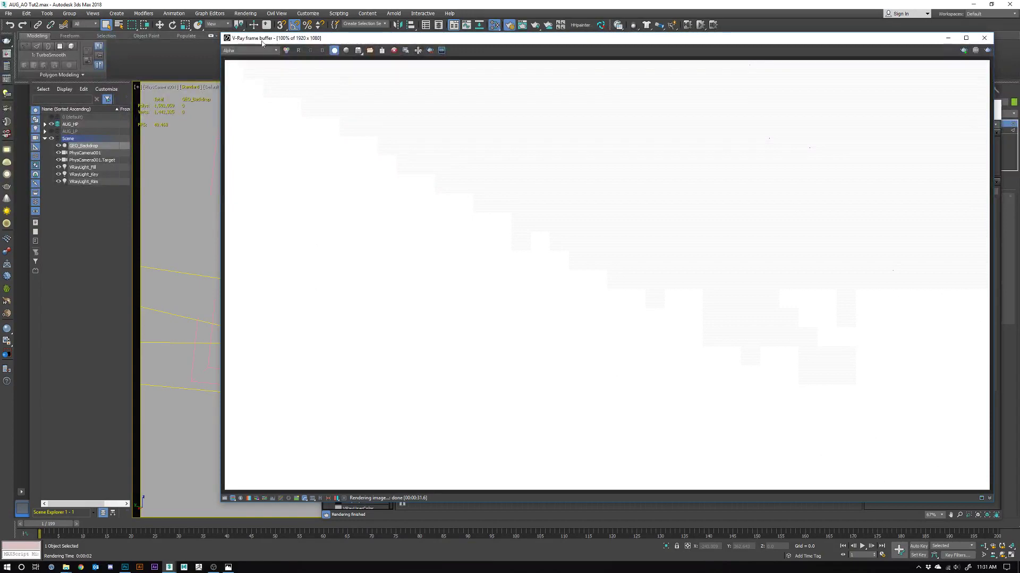
pyautogui.click(287, 51)
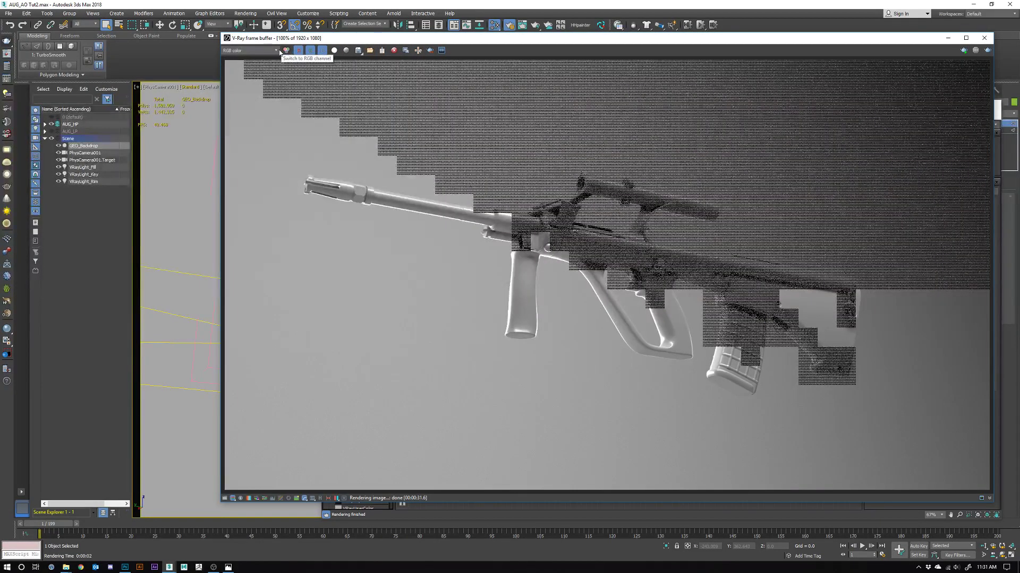
pyautogui.click(275, 50)
pyautogui.click(263, 71)
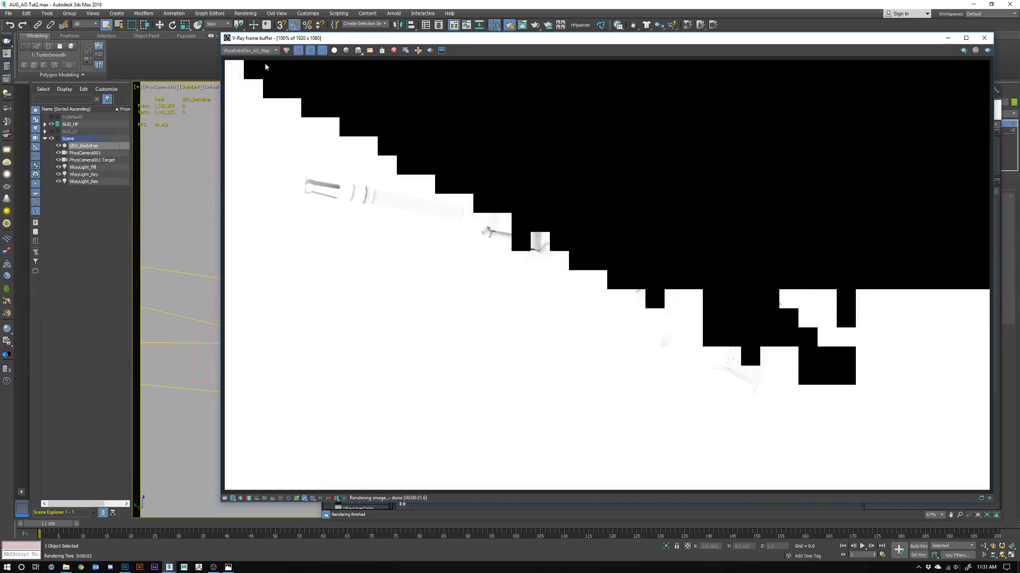
pyautogui.click(263, 51)
pyautogui.click(248, 59)
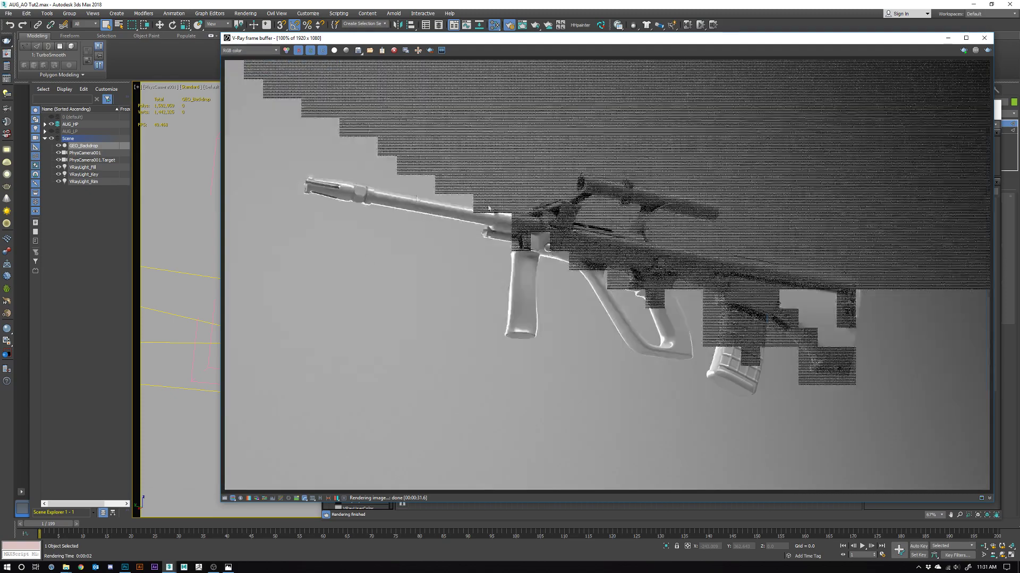
# - Set the time output to Active Time Segment and check the AO_pass folder's contents before returning to the frame buffer
pyautogui.moveTo(522, 37); pyautogui.dragTo(557, 59)
pyautogui.click(316, 42)
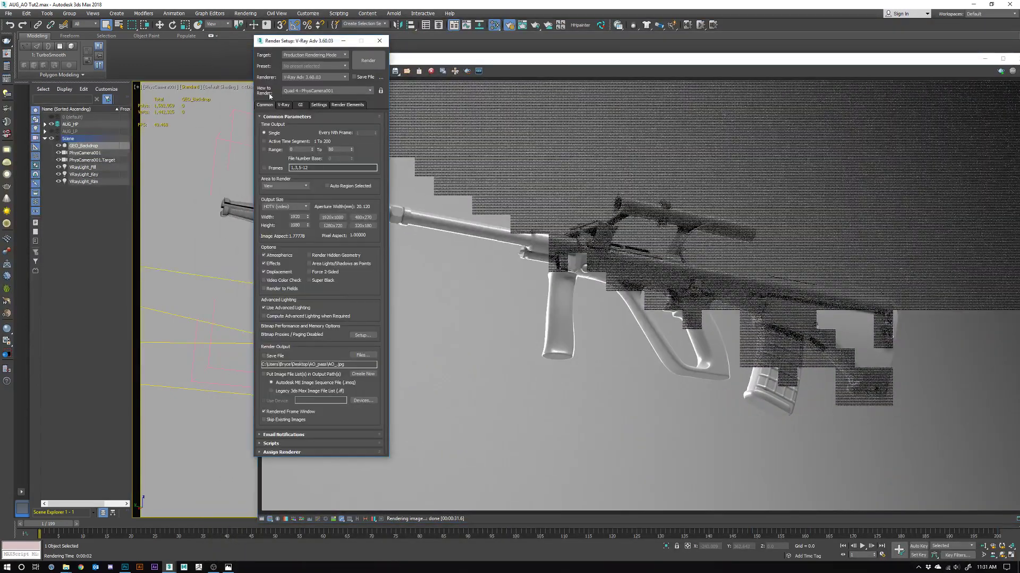
pyautogui.click(264, 142)
pyautogui.hotkey('alt', 'Tab')
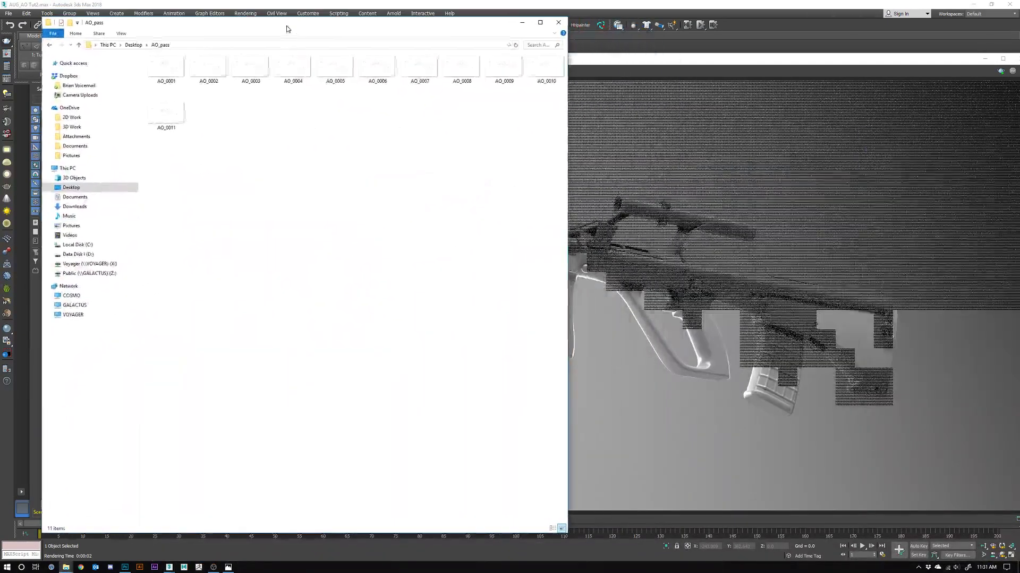
pyautogui.click(927, 61)
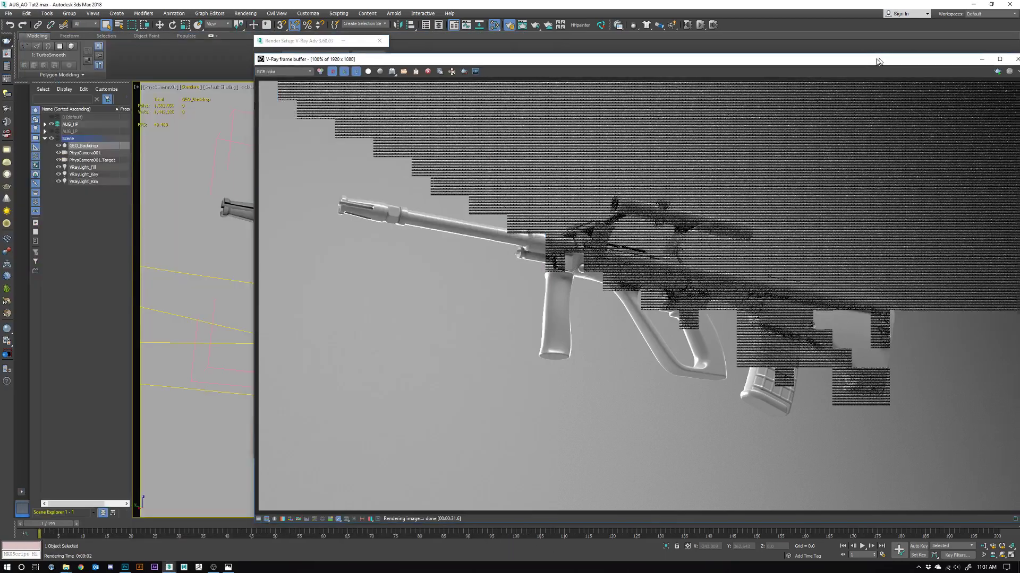
# - Enable Save File for the render output and render the active time segment, accepting the overwrite of AO_0001.jpg
pyautogui.moveTo(884, 61); pyautogui.dragTo(851, 63)
pyautogui.click(991, 72)
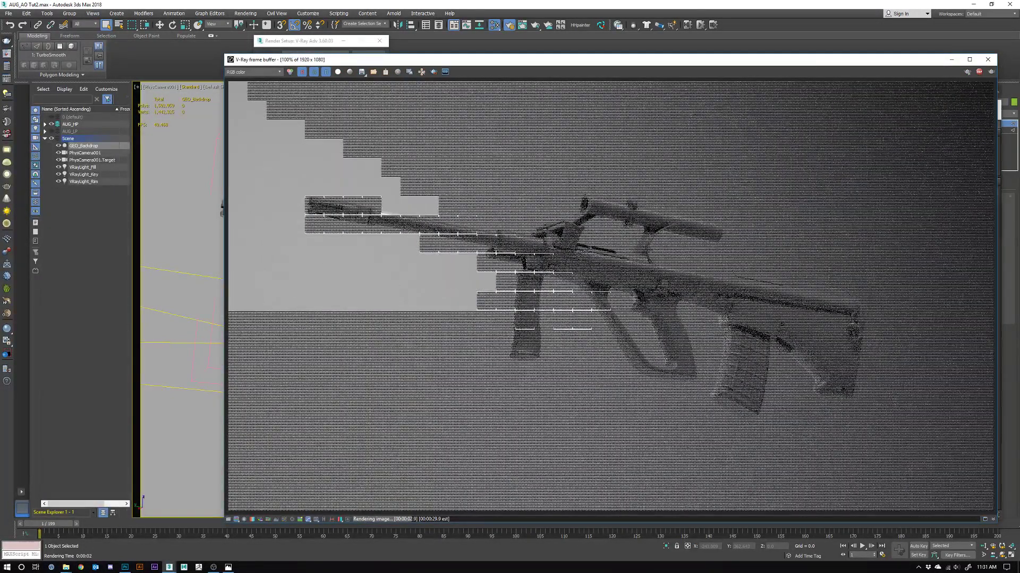
pyautogui.click(313, 42)
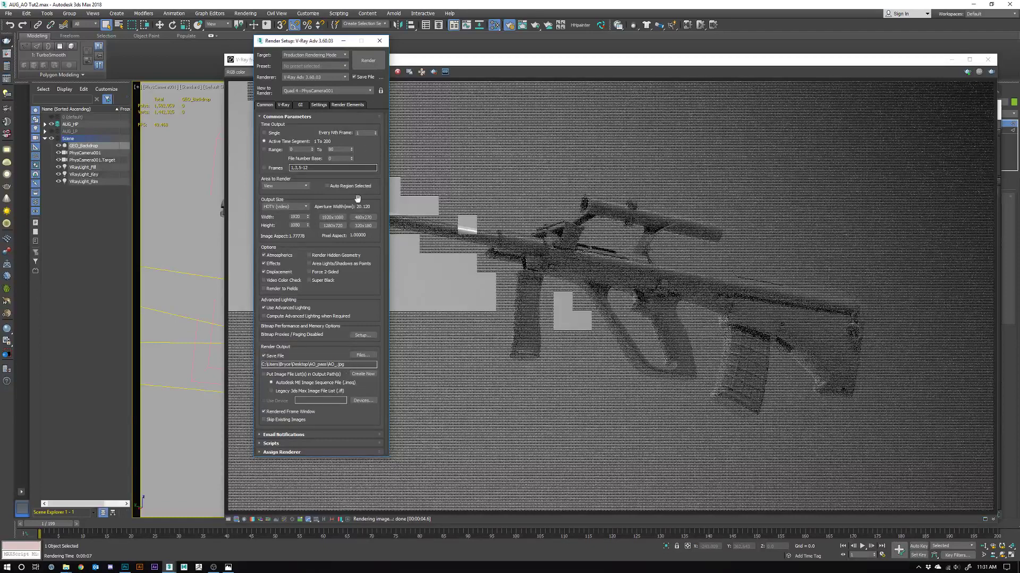
pyautogui.click(368, 60)
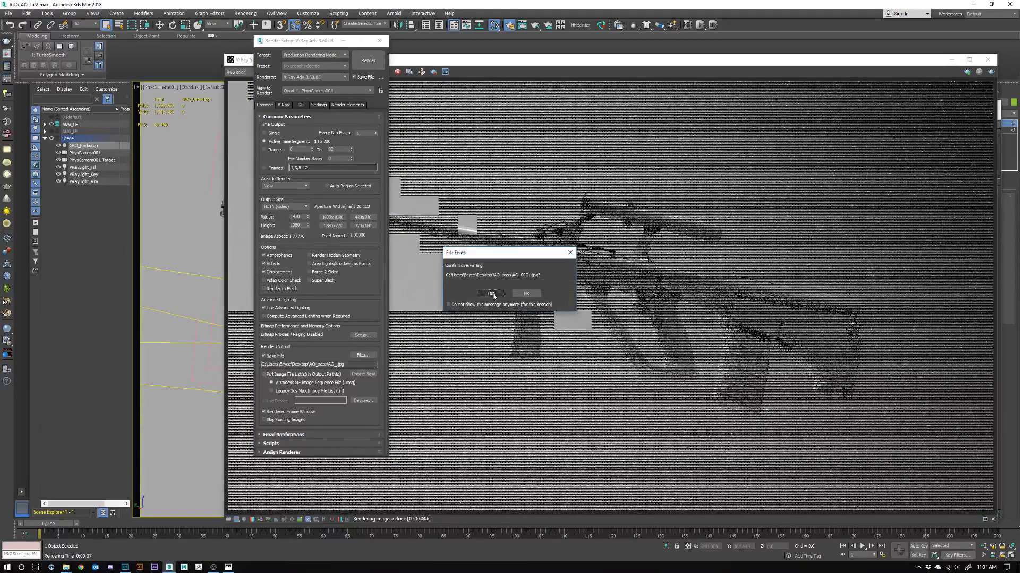
pyautogui.click(491, 293)
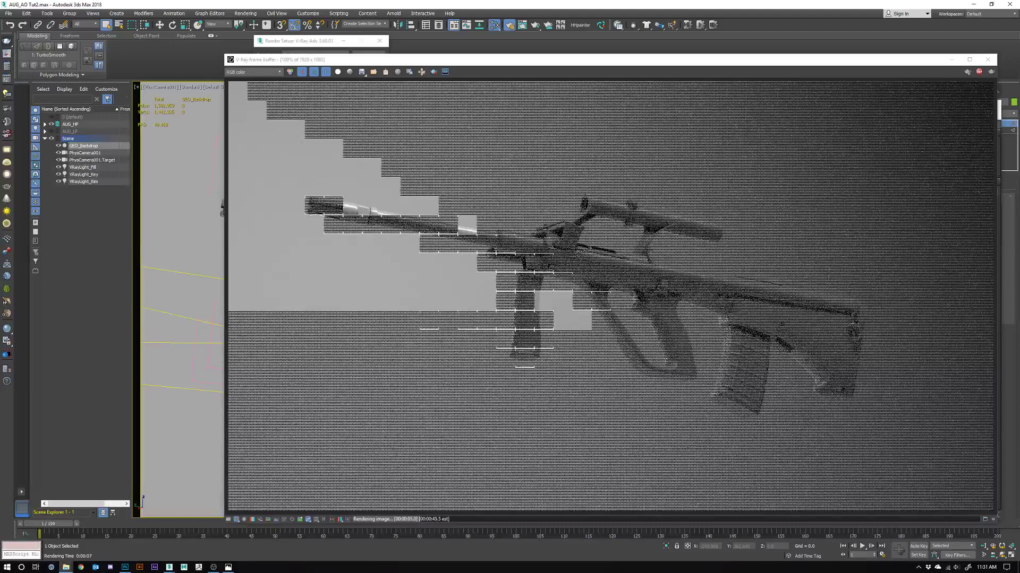
# - Delete all the old AO images from the AO_pass folder and bring the frame buffer back in front
pyautogui.hotkey('alt', 'Tab')
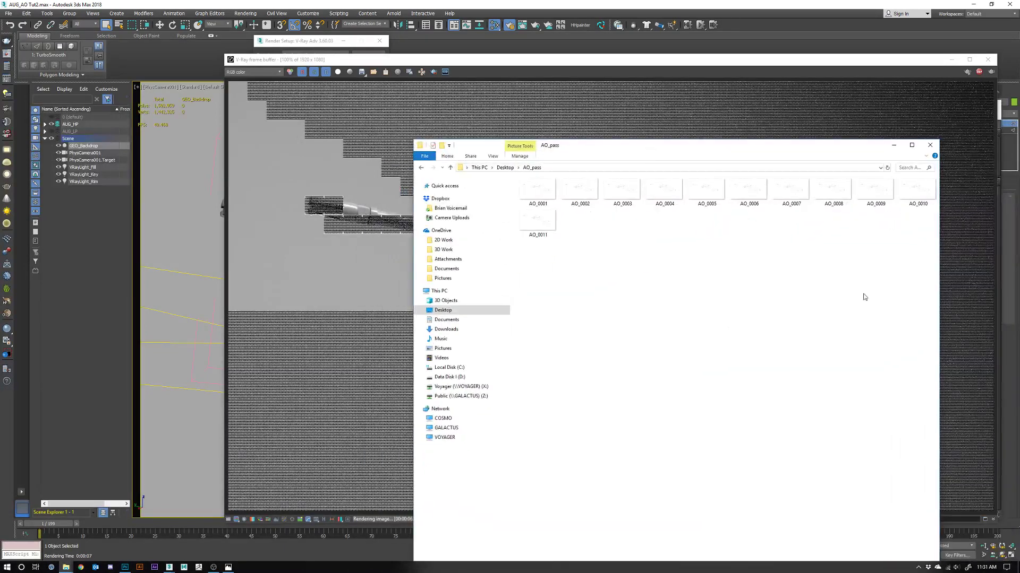
pyautogui.moveTo(863, 297); pyautogui.dragTo(548, 196)
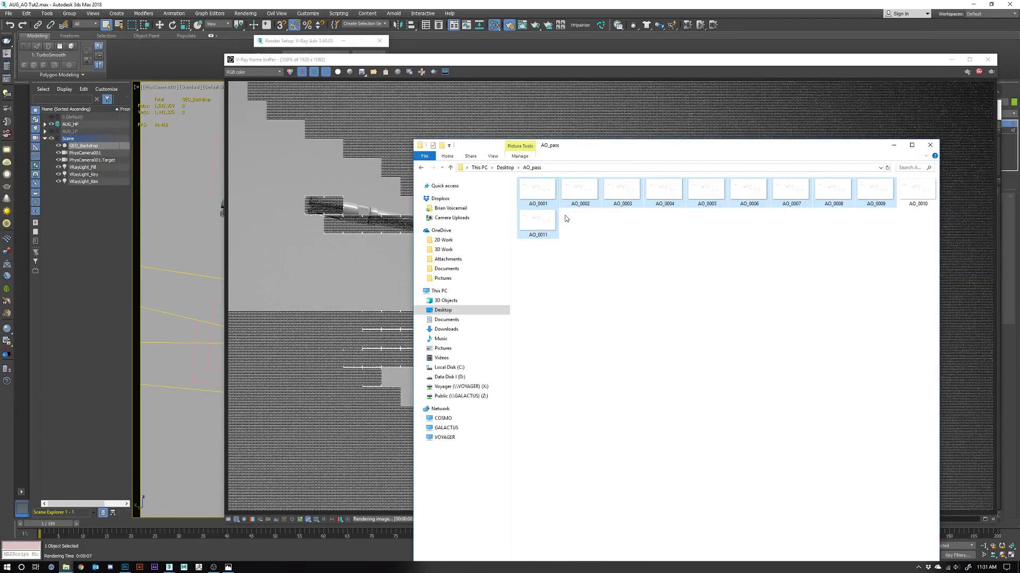
pyautogui.press('Delete')
pyautogui.click(550, 198)
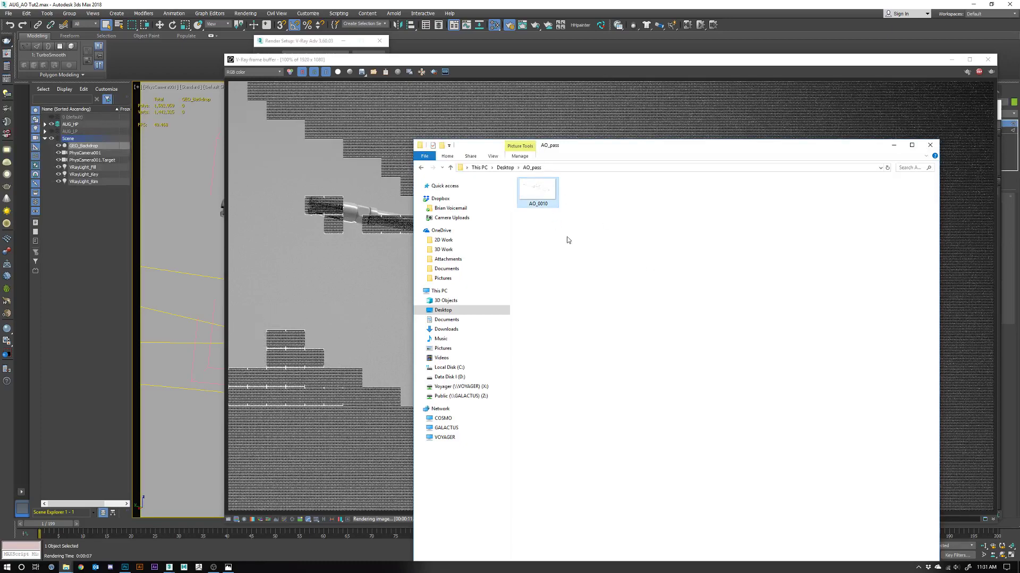
pyautogui.press('Delete')
pyautogui.moveTo(690, 157); pyautogui.dragTo(703, 122)
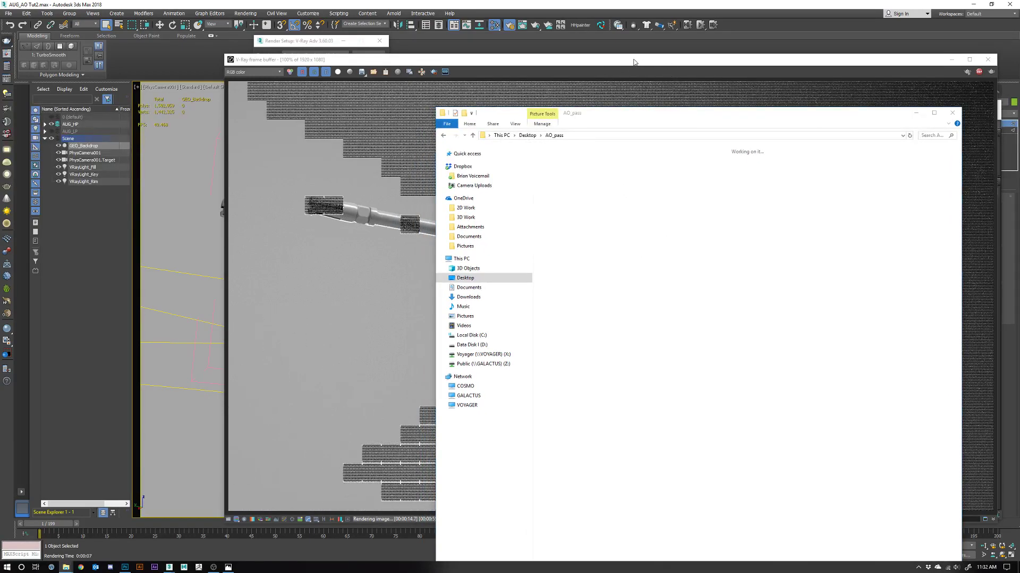
pyautogui.moveTo(635, 61); pyautogui.dragTo(504, 48)
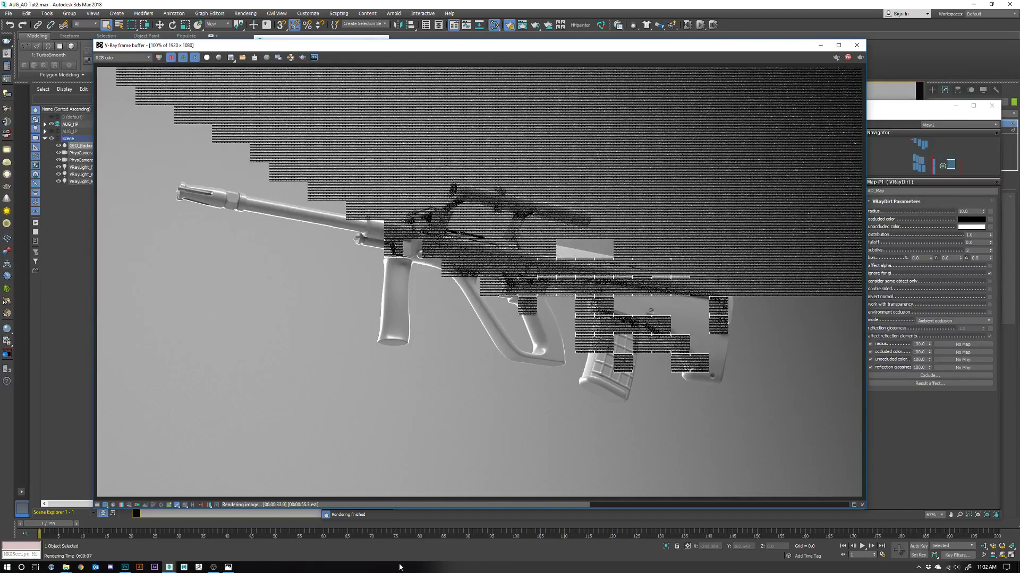
# - Bring the AO_pass folder window back and position it over the frame buffer to watch for the first saved frame
pyautogui.moveTo(169, 567)
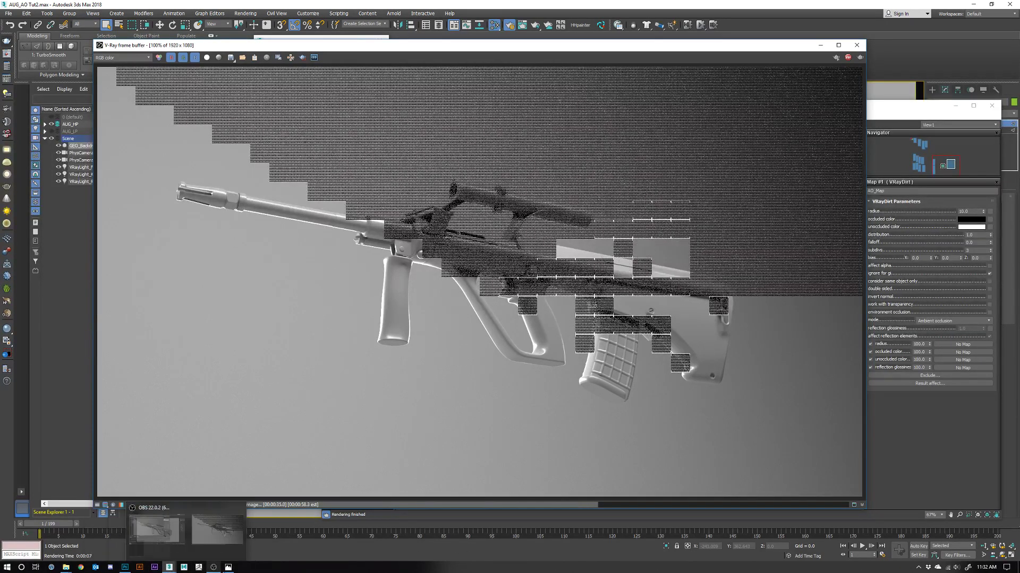
pyautogui.moveTo(229, 567)
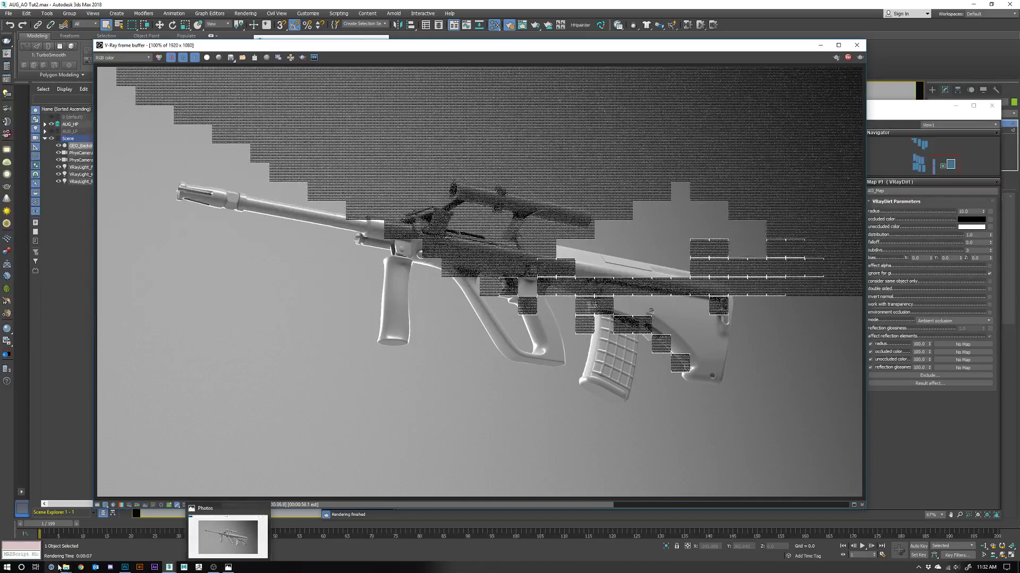
pyautogui.moveTo(66, 567)
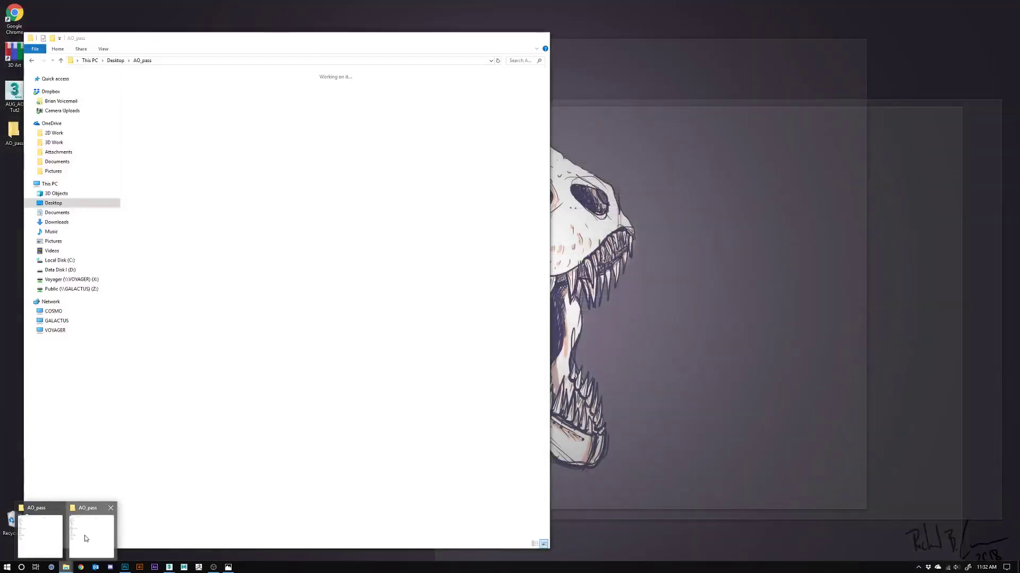
pyautogui.click(84, 536)
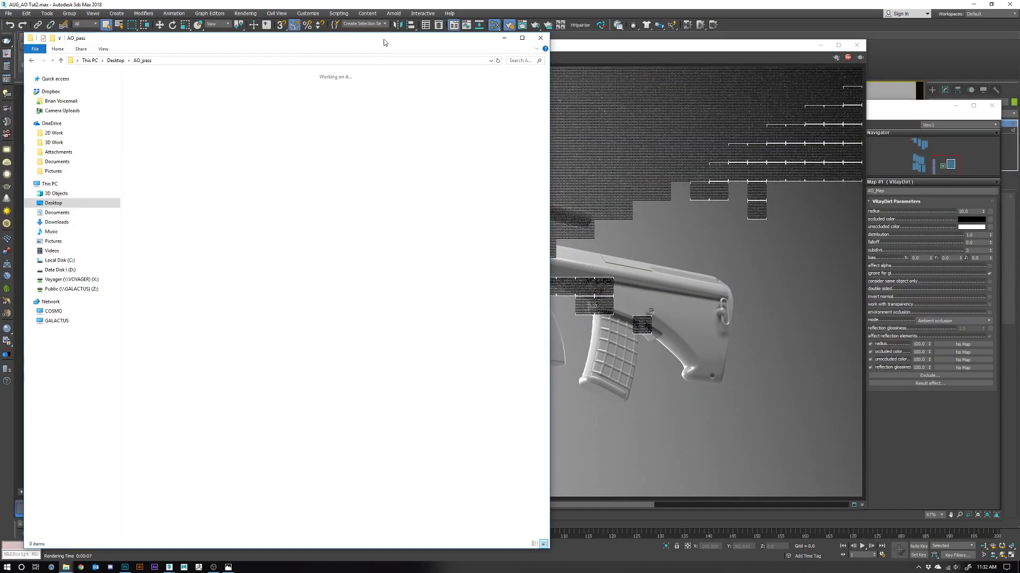
pyautogui.moveTo(388, 36); pyautogui.dragTo(837, 37)
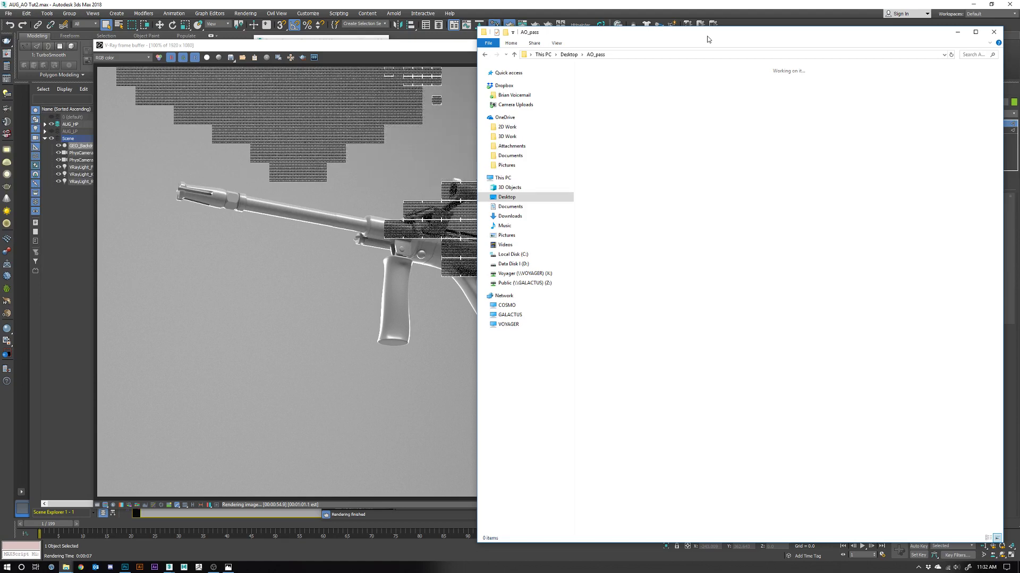
pyautogui.moveTo(706, 36); pyautogui.dragTo(777, 347)
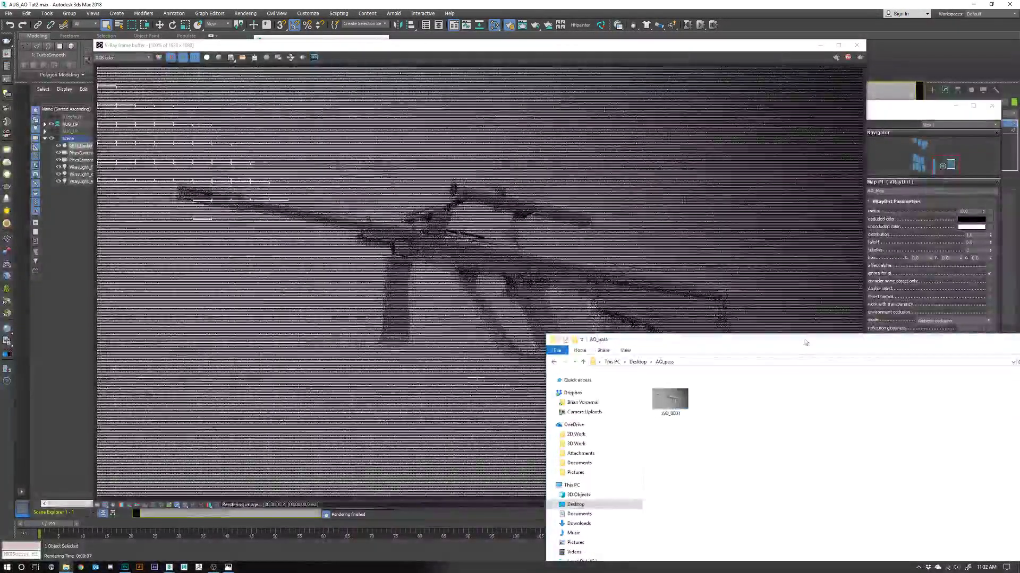
pyautogui.moveTo(805, 342); pyautogui.dragTo(617, 161)
# - Open the saved AO_0001 image to examine which channel was written, and close the viewer
pyautogui.click(489, 215)
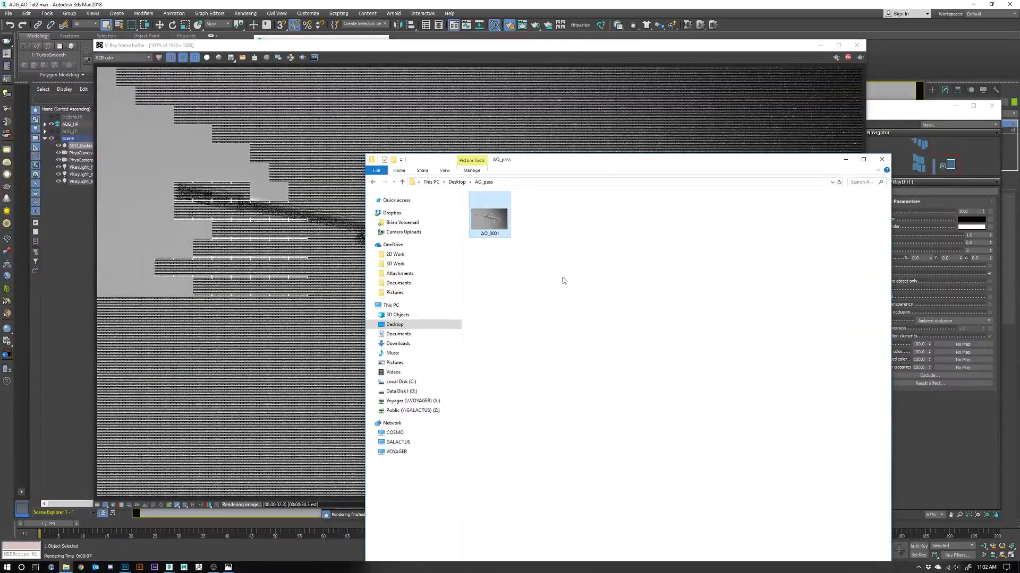
pyautogui.press('Return')
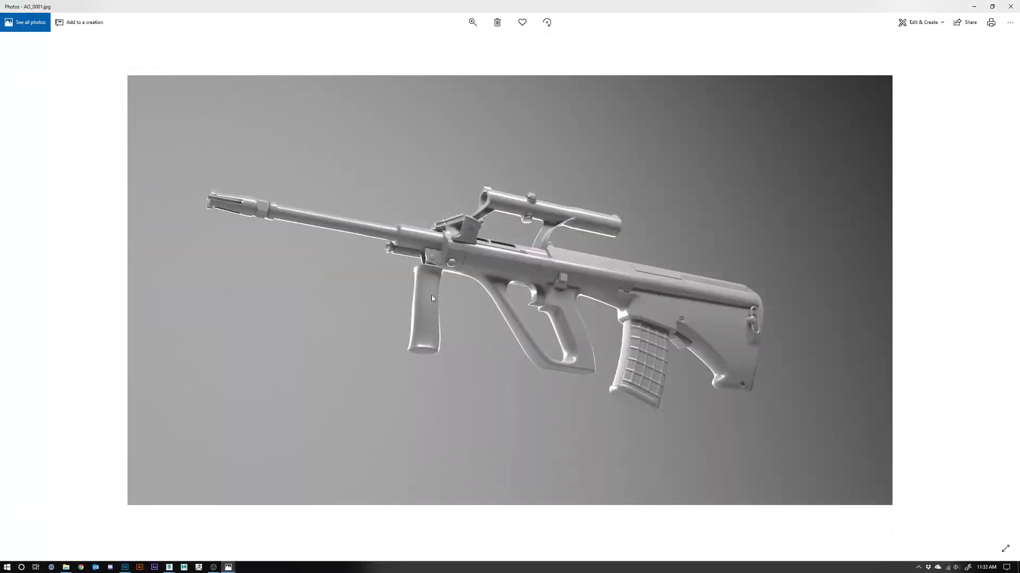
pyautogui.hotkey('alt', 'F4')
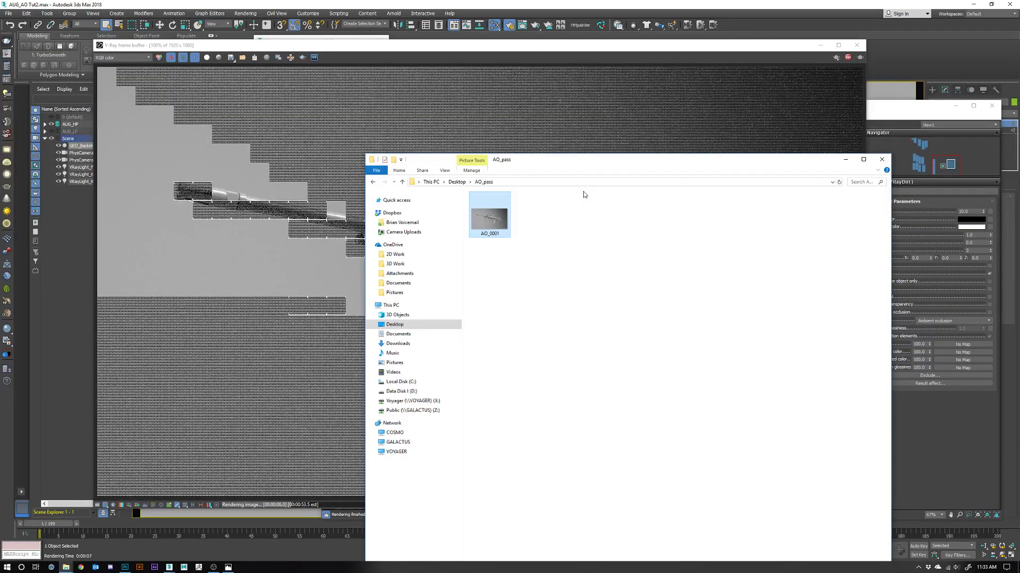
# - Cancel the sequence render, delete AO_0001 from the AO_pass folder, and close the folder window
pyautogui.click(833, 113)
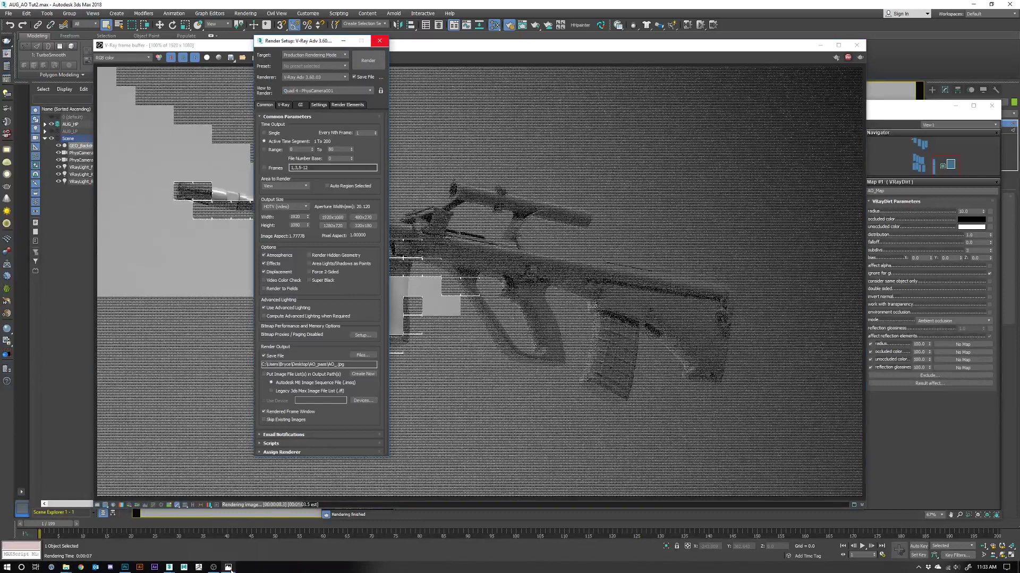
pyautogui.click(389, 492)
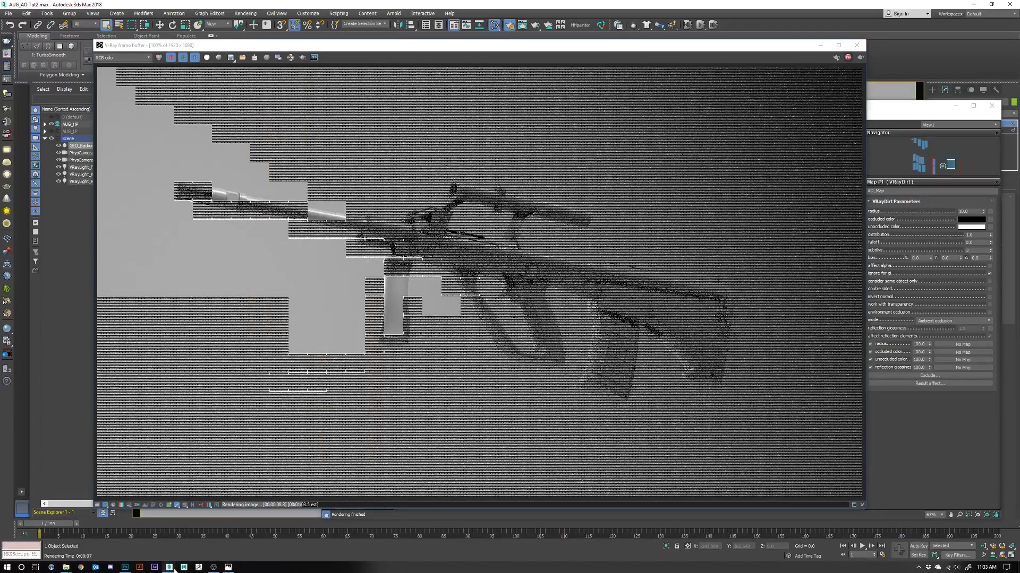
pyautogui.moveTo(65, 567)
pyautogui.click(101, 538)
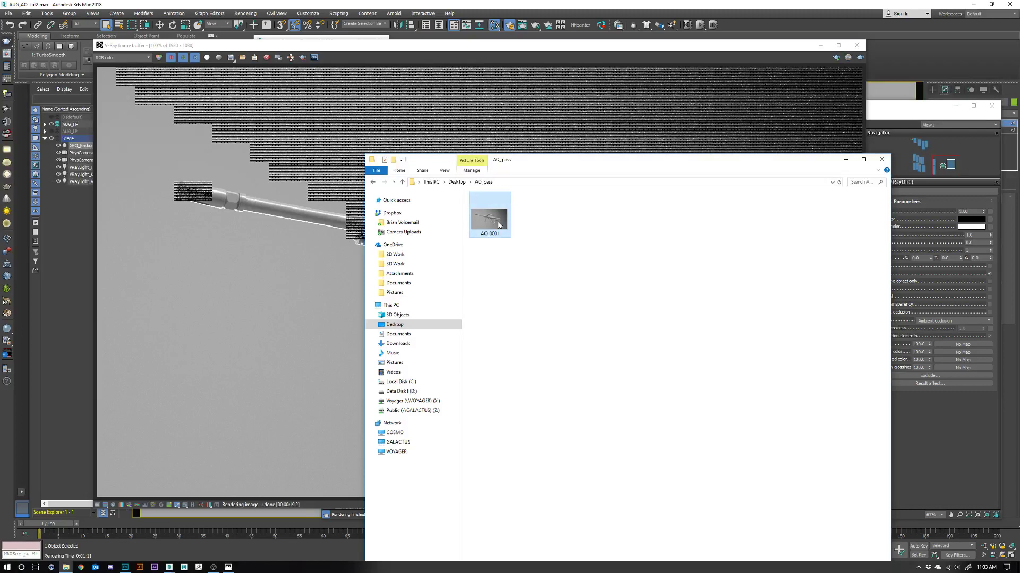
pyautogui.press('Delete')
pyautogui.hotkey('alt', 'F4')
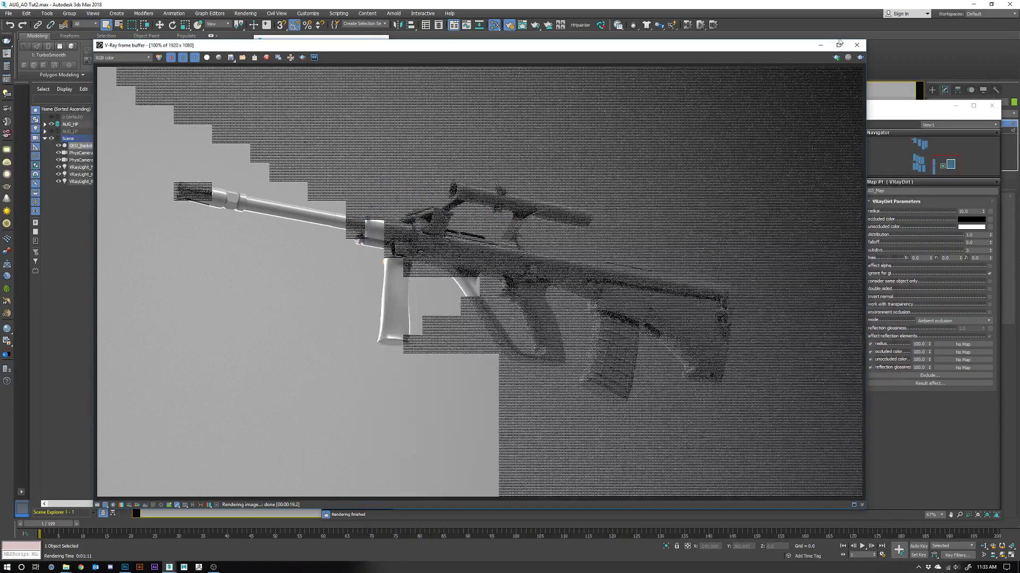
# - Minimize the frame buffer and turn off Save File in the common render output settings
pyautogui.click(821, 44)
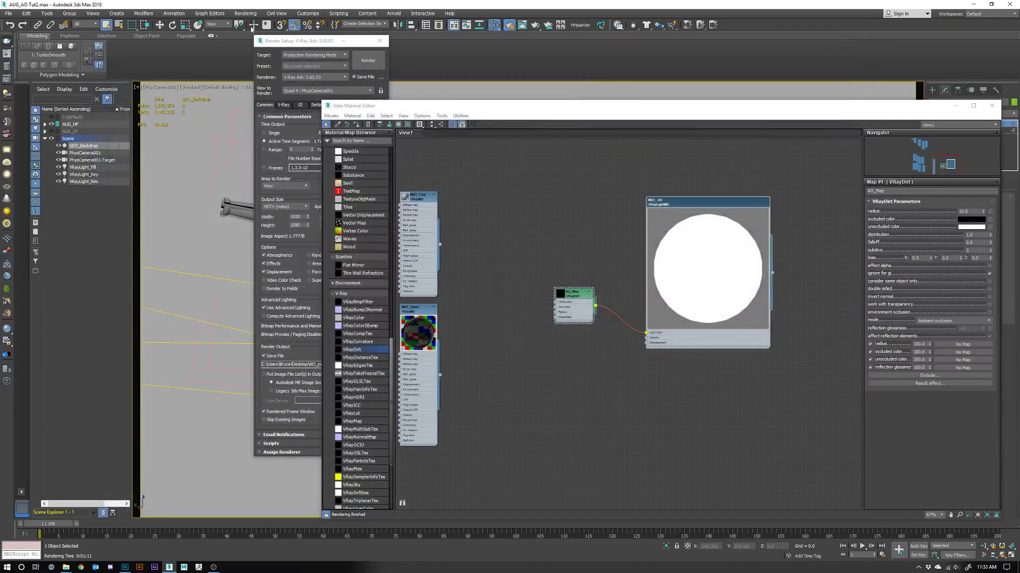
pyautogui.click(318, 43)
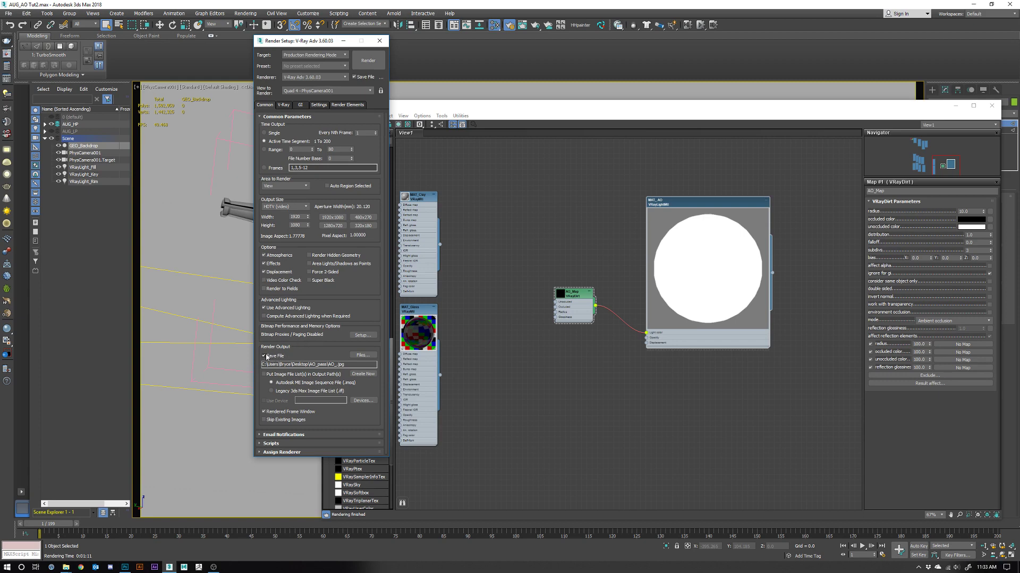
pyautogui.click(264, 356)
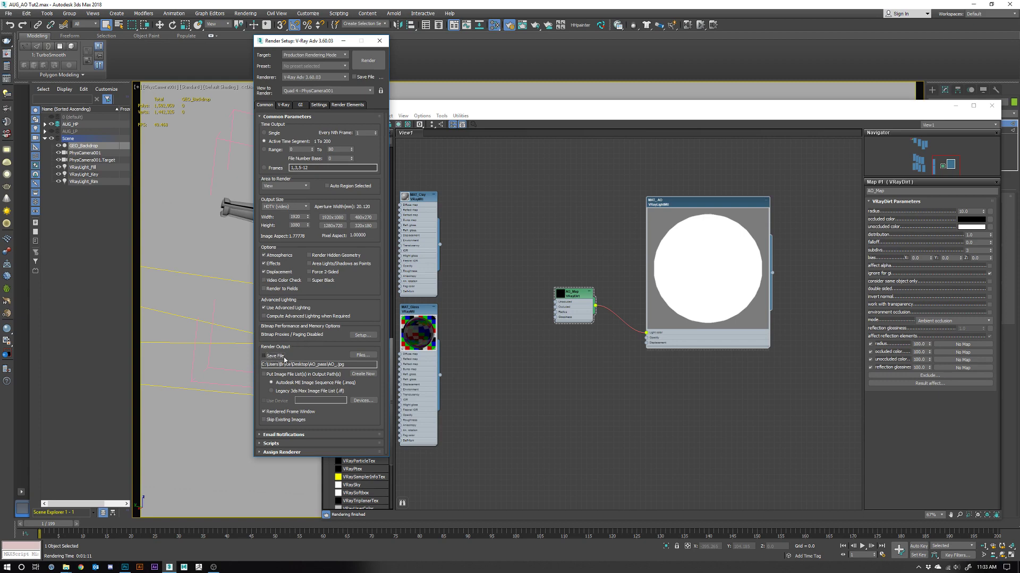
# - Set the time output to a single frame and enable separate render channels in the V-Ray frame buffer settings
pyautogui.click(273, 133)
pyautogui.click(284, 105)
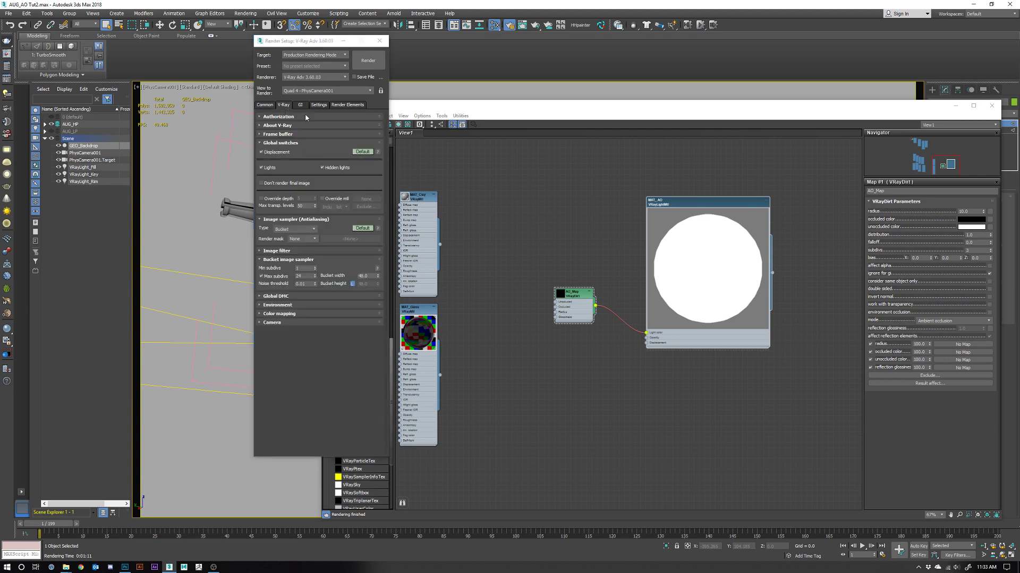
pyautogui.click(265, 135)
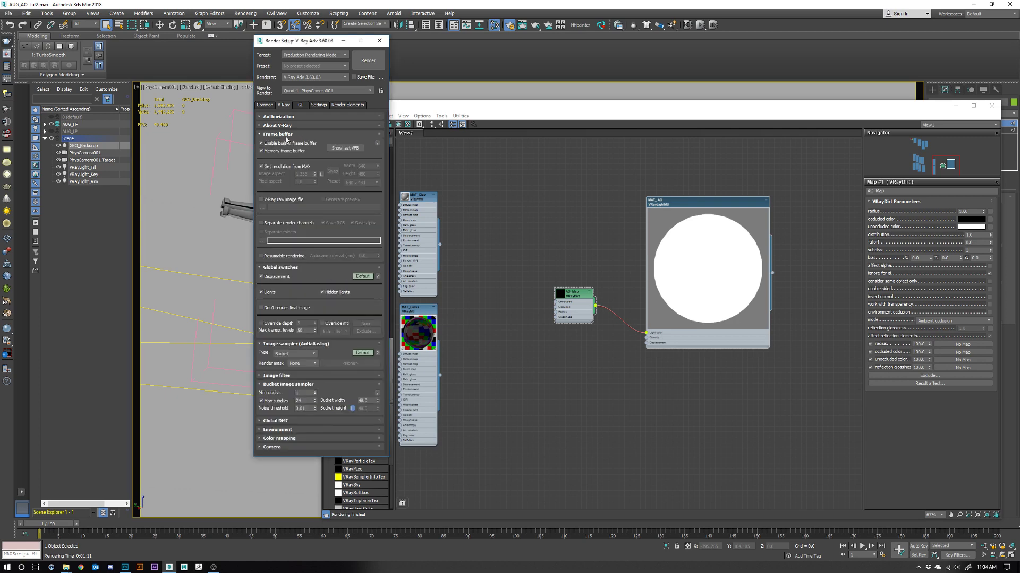
pyautogui.click(282, 224)
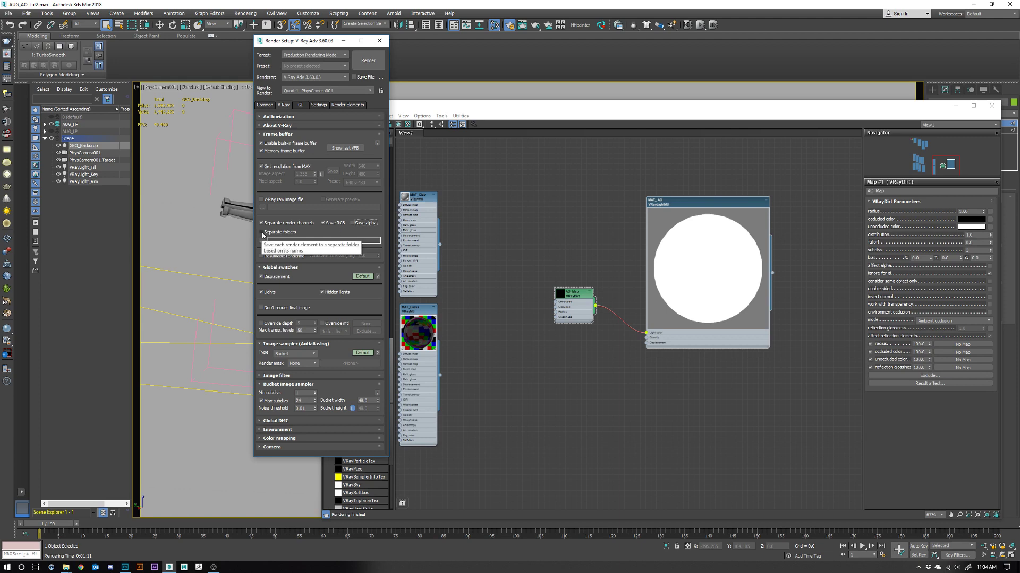
# - Set the separate render channels to save as JPEG files named AUG_ in the AO_pass folder, accepting the JPEG options
pyautogui.click(262, 241)
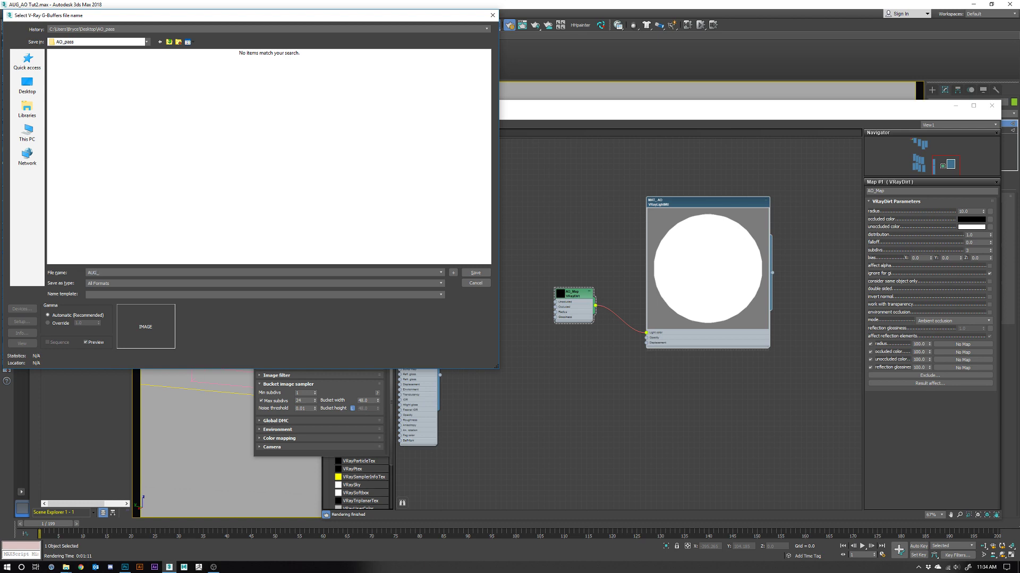
pyautogui.click(116, 283)
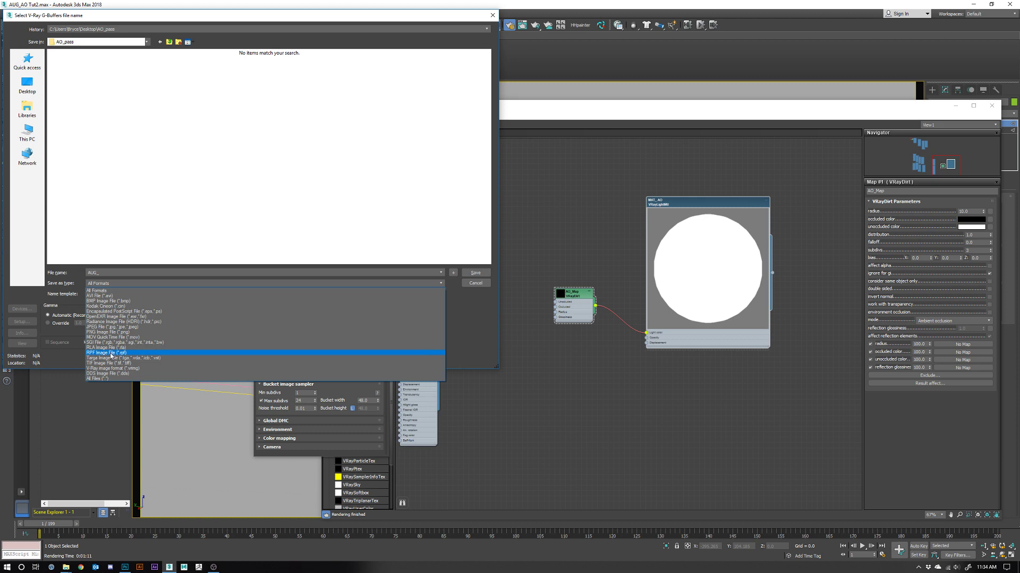
pyautogui.click(112, 327)
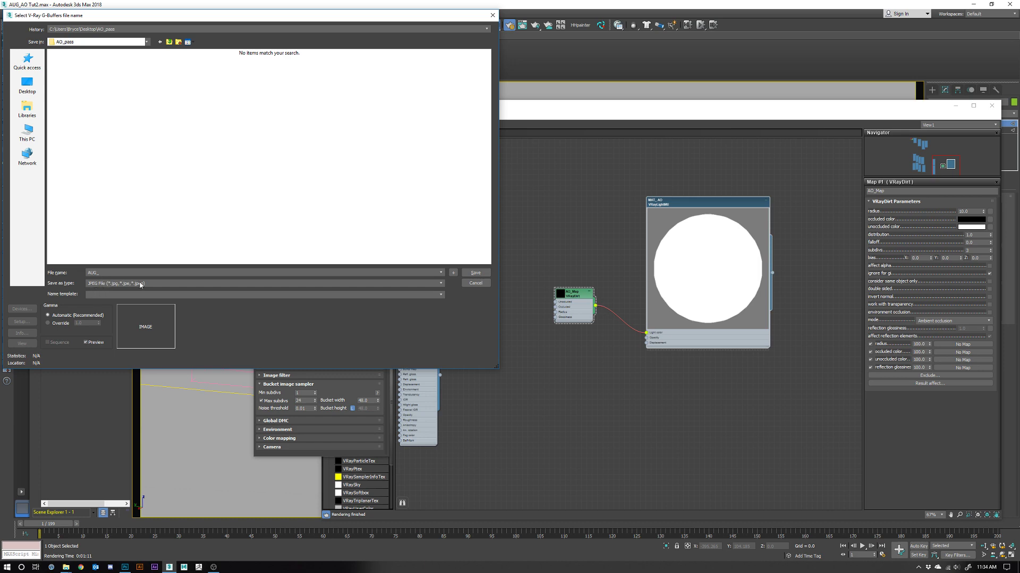
pyautogui.click(475, 273)
pyautogui.click(232, 240)
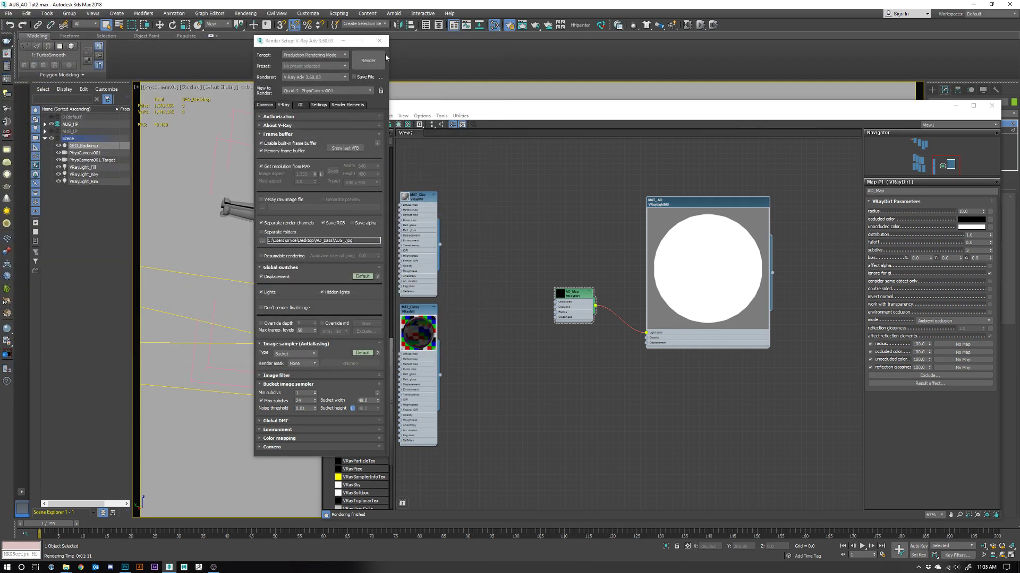
# - Check the common render output and V-Ray frame buffer settings, and render the single frame
pyautogui.click(264, 105)
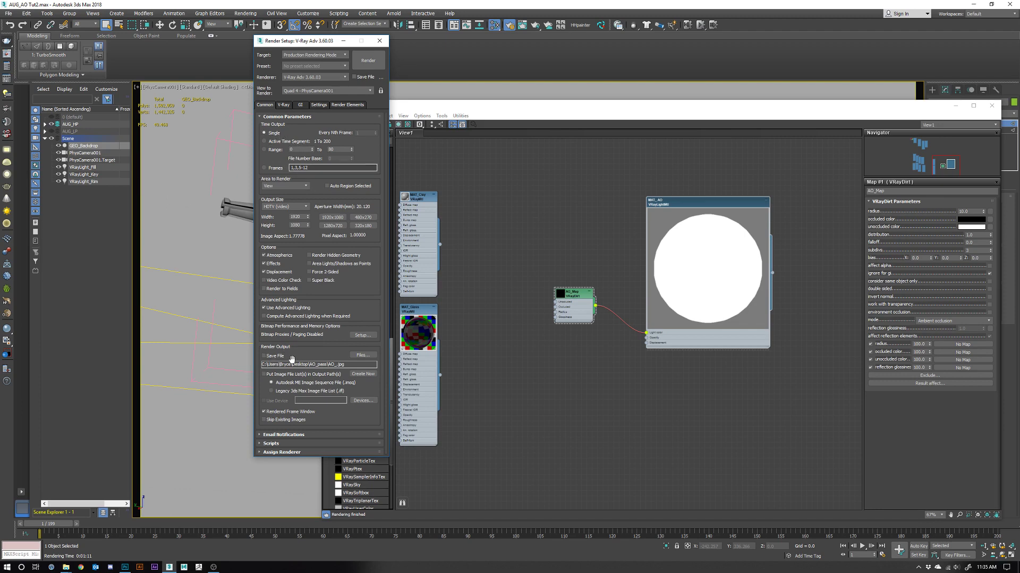
pyautogui.click(284, 105)
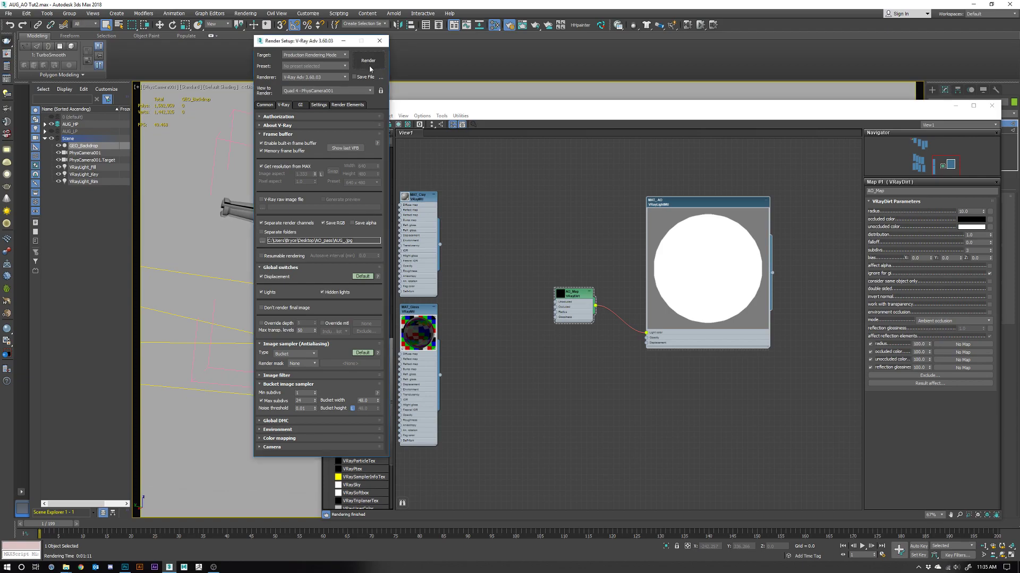
pyautogui.hotkey('shift', 'q')
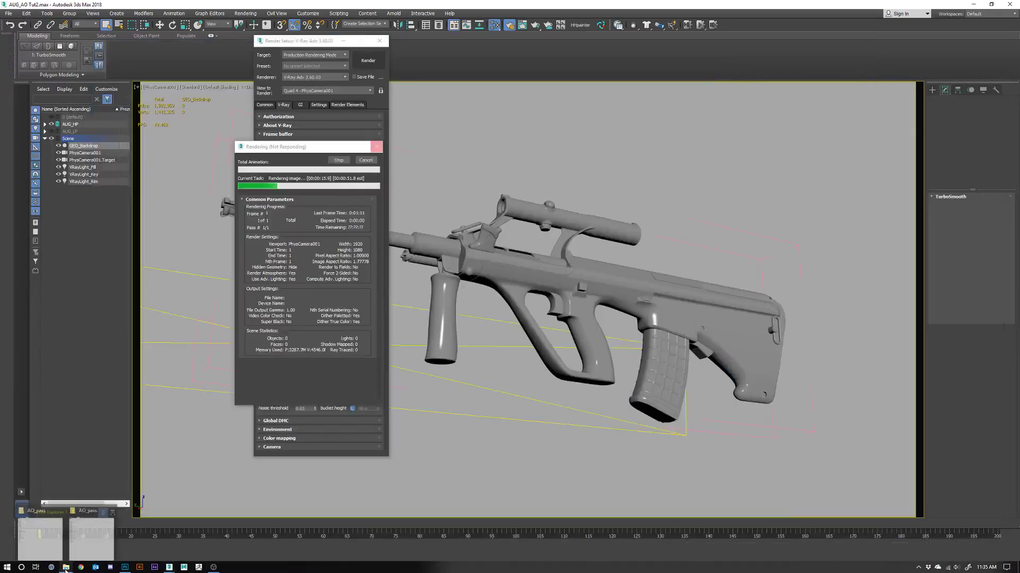
# - Bring up the AO_pass folder to examine the saved channel images, and move the folder and frame buffer windows aside
pyautogui.moveTo(66, 569)
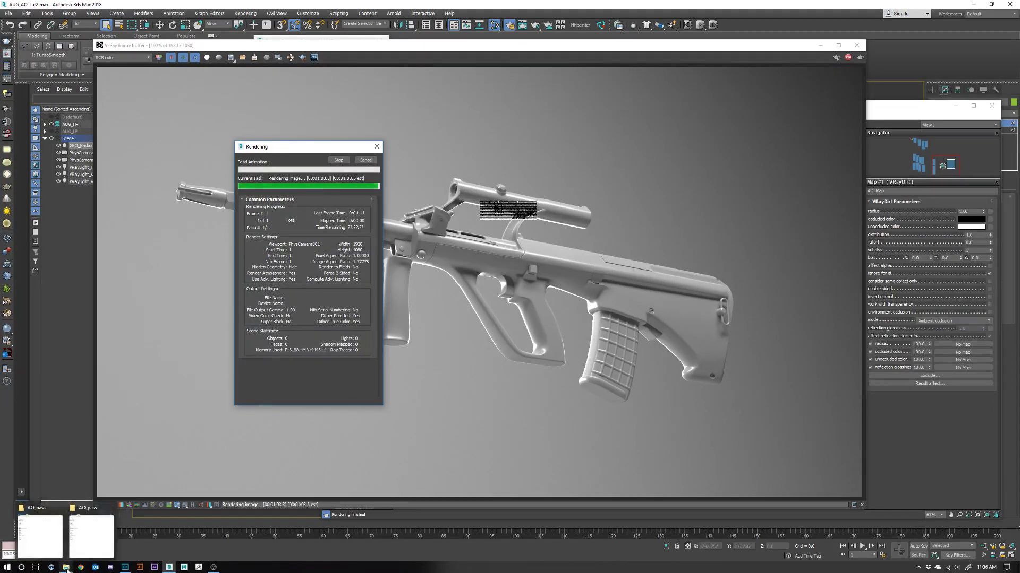
pyautogui.click(93, 541)
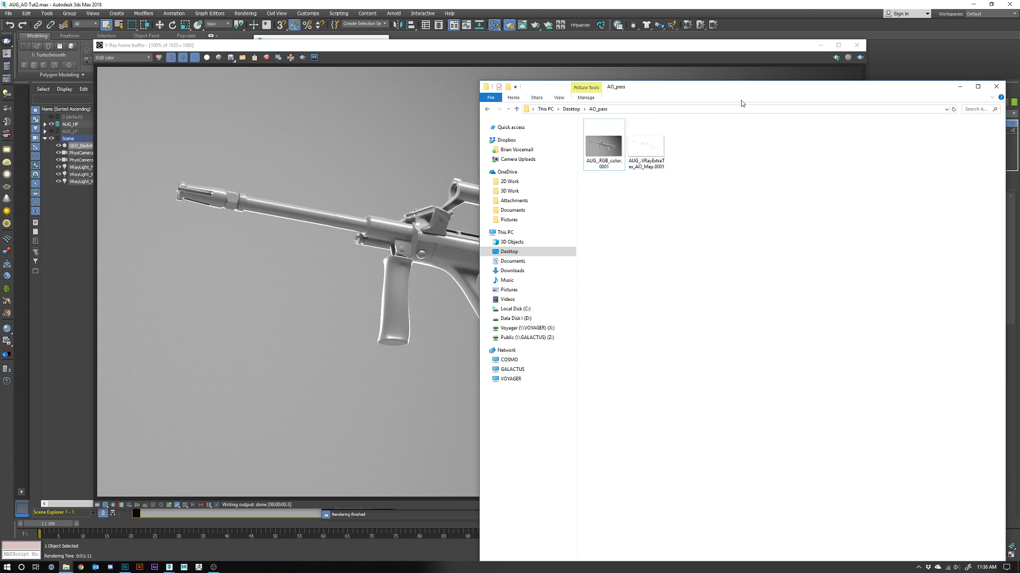
pyautogui.moveTo(739, 96); pyautogui.dragTo(761, 127)
pyautogui.moveTo(625, 50); pyautogui.dragTo(532, 139)
# - Return to the render setup and set the time output to Active Time Segment
pyautogui.click(322, 44)
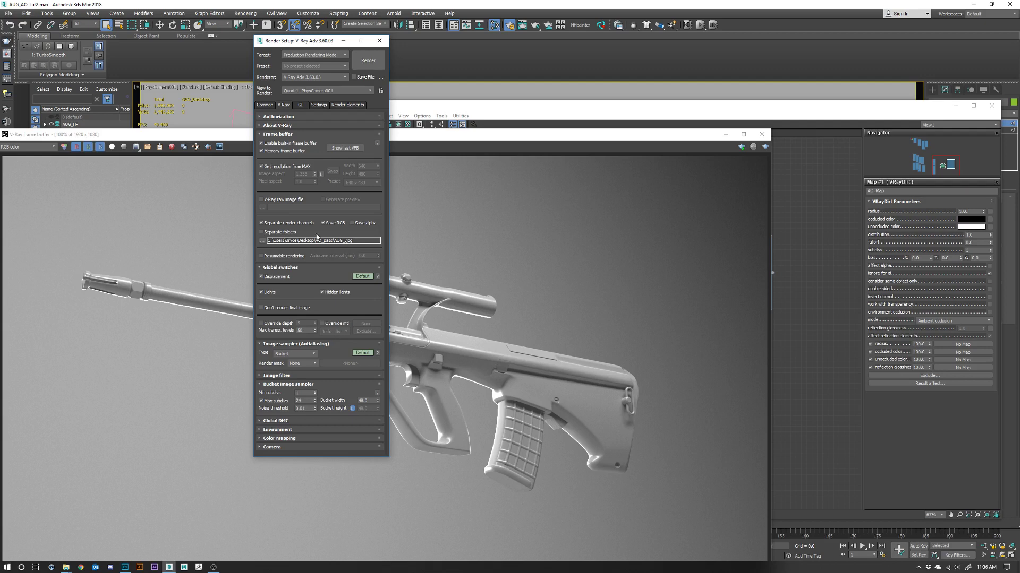
pyautogui.click(265, 105)
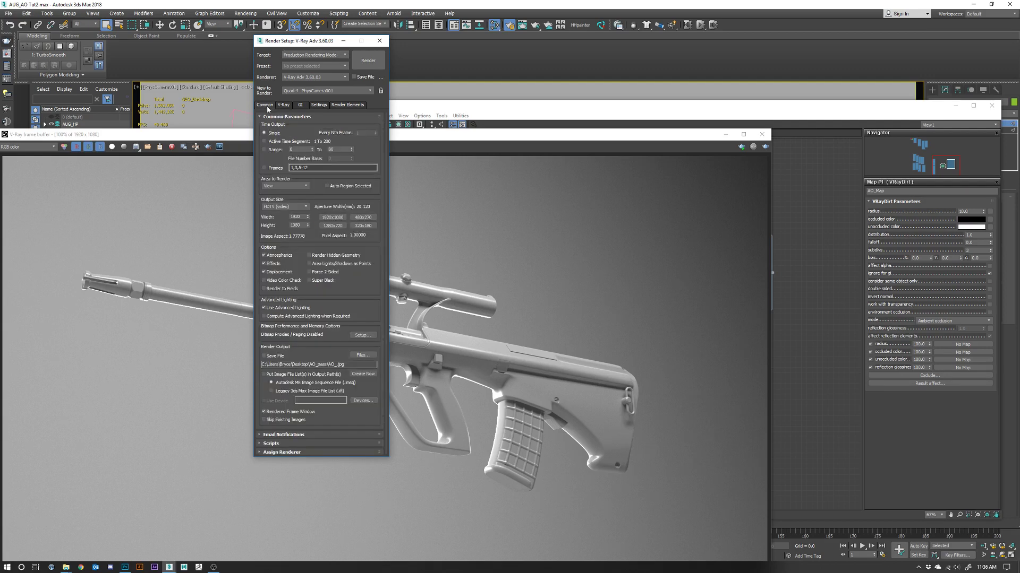
pyautogui.click(264, 141)
# - Change the V-Ray image sampler type to Progressive and set its render time to 0.1 minutes
pyautogui.click(284, 105)
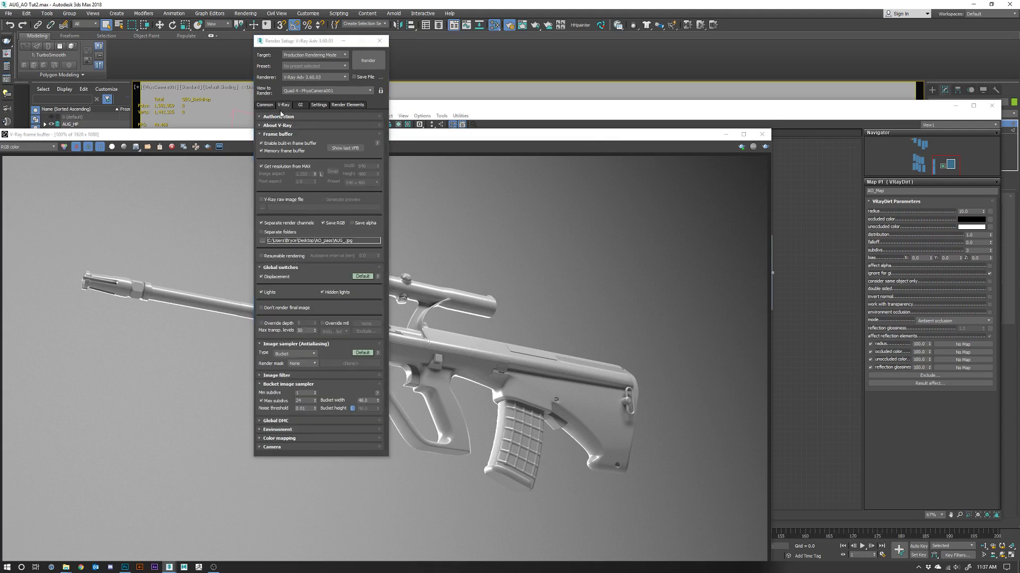
pyautogui.click(260, 136)
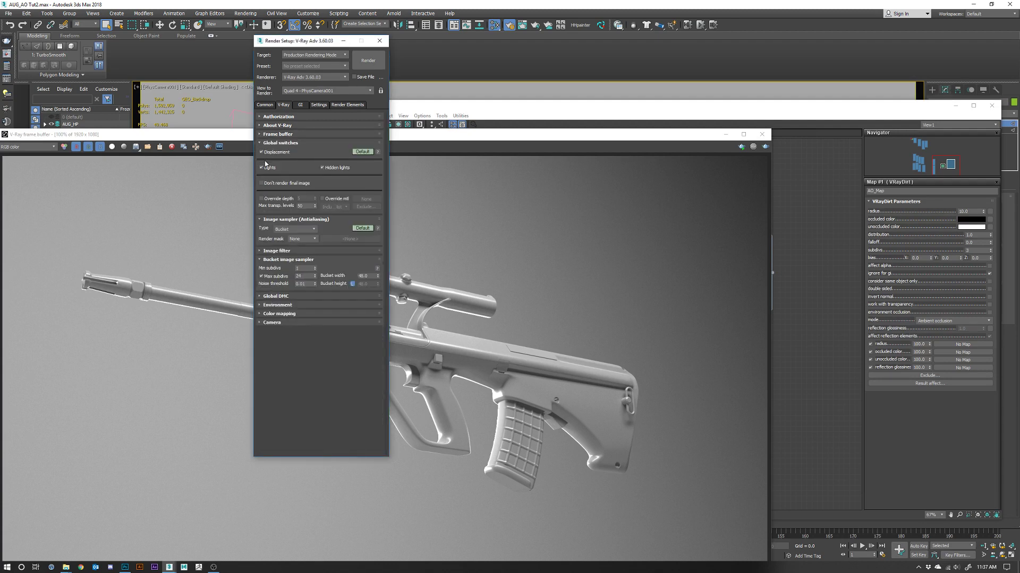
pyautogui.click(266, 136)
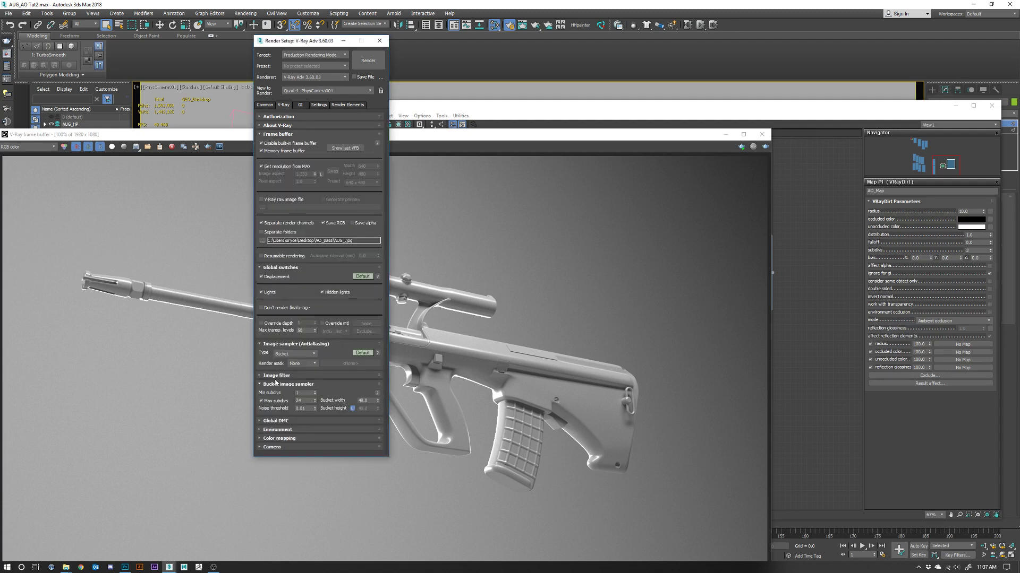
pyautogui.click(295, 354)
pyautogui.click(291, 367)
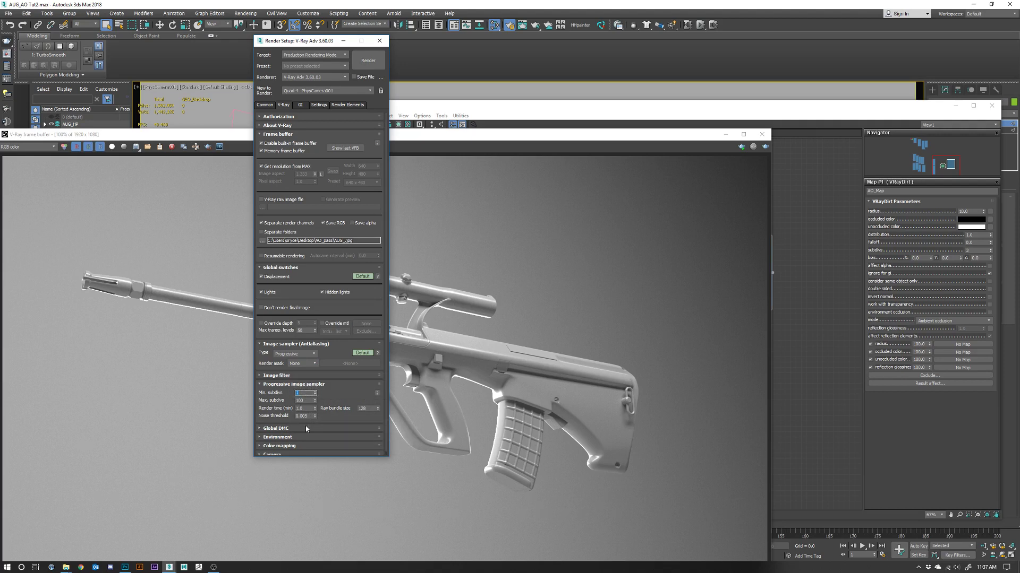
pyautogui.doubleClick(310, 409)
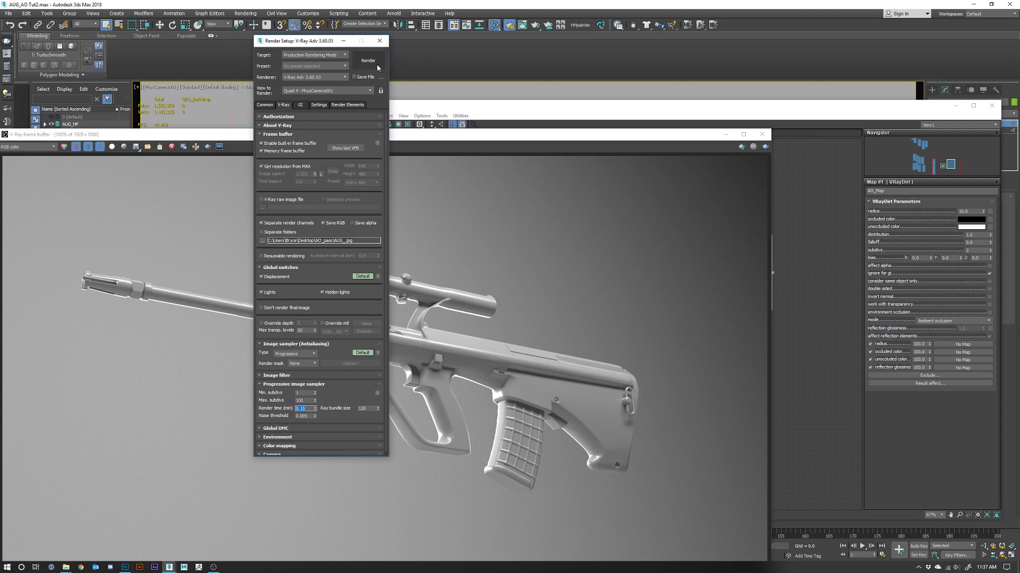
# - Render the active time segment, continuing without an assigned common output file, and position the AO_pass folder to watch the saved frames
pyautogui.click(265, 105)
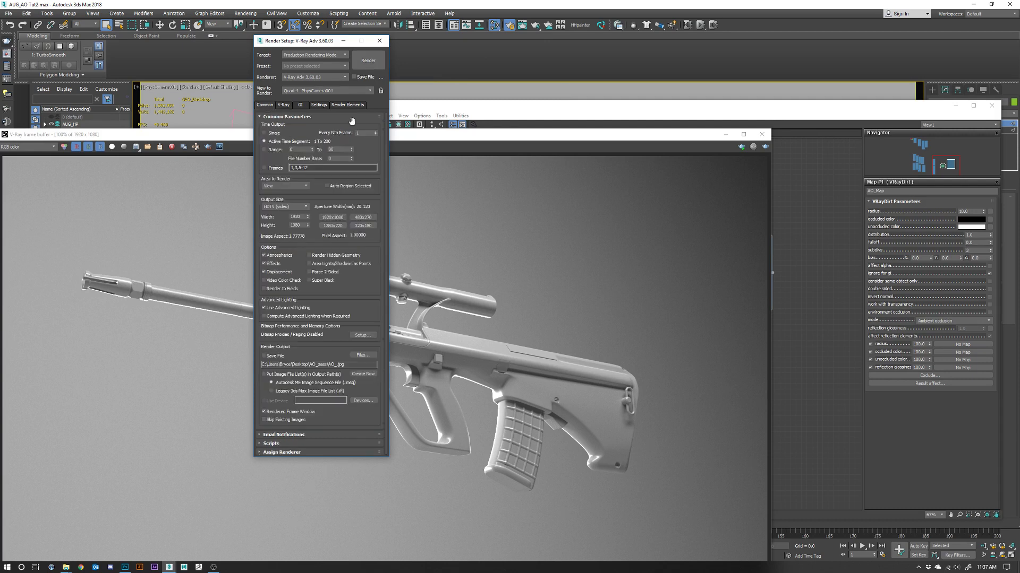
pyautogui.click(368, 60)
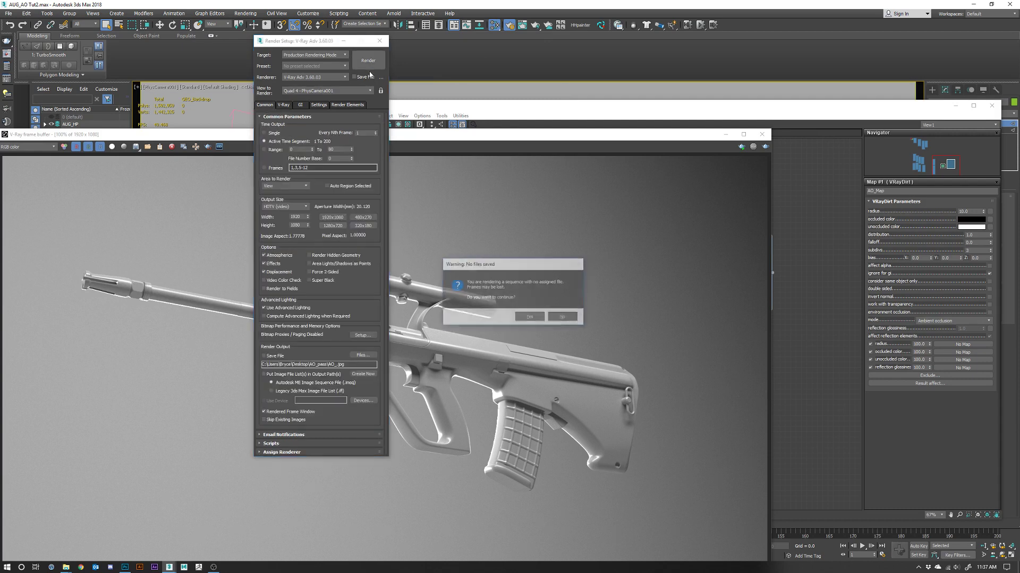
pyautogui.click(533, 316)
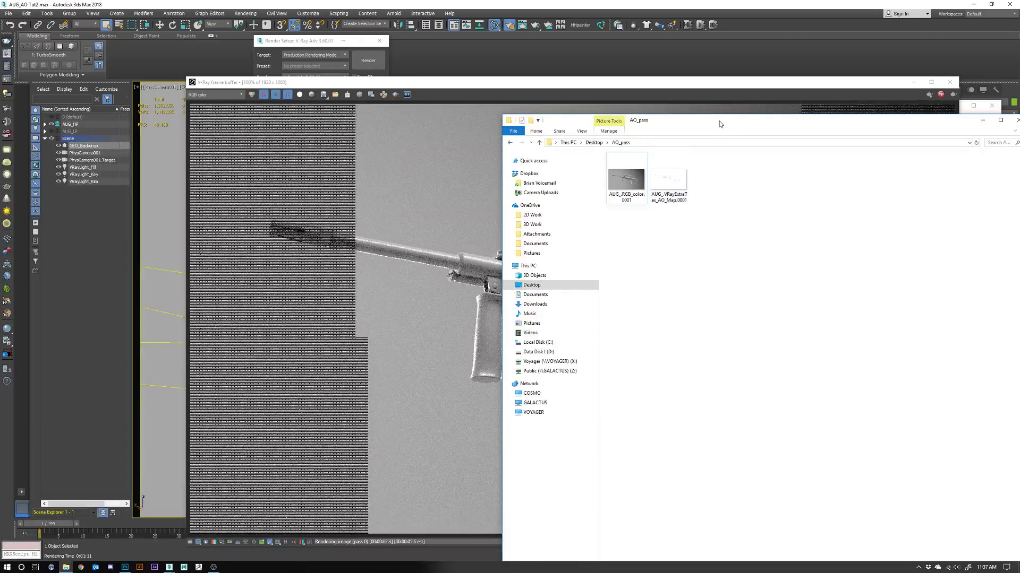
pyautogui.moveTo(720, 123); pyautogui.dragTo(724, 180)
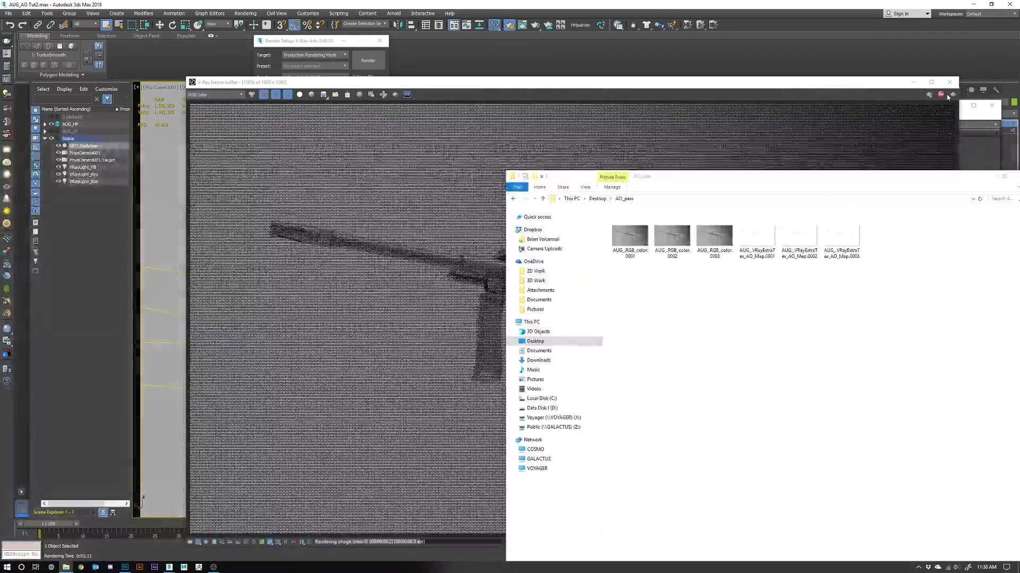
# - Stop the sequence render and bring back the V-Ray frame buffer settings in the render setup
pyautogui.click(938, 96)
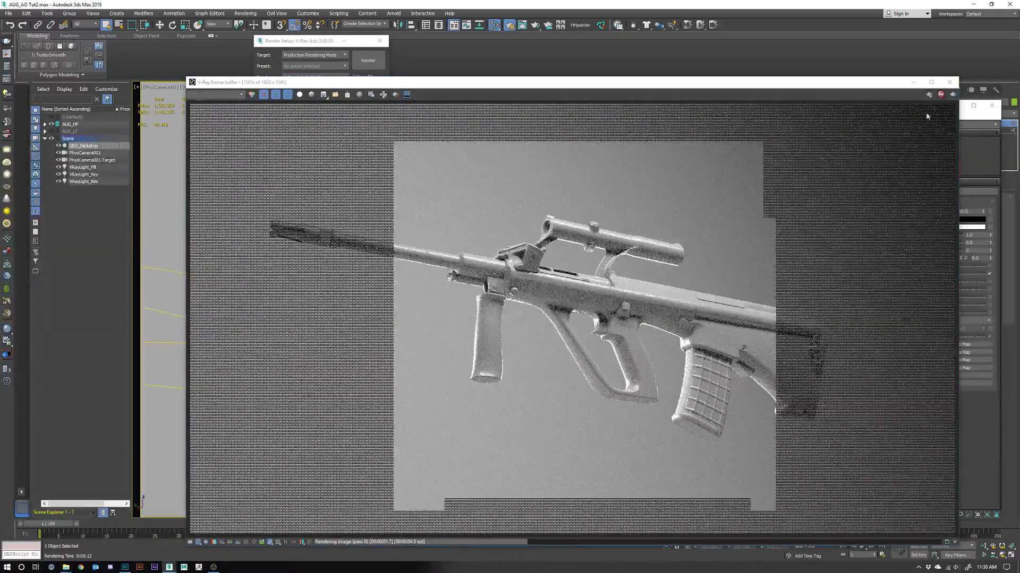
pyautogui.click(335, 41)
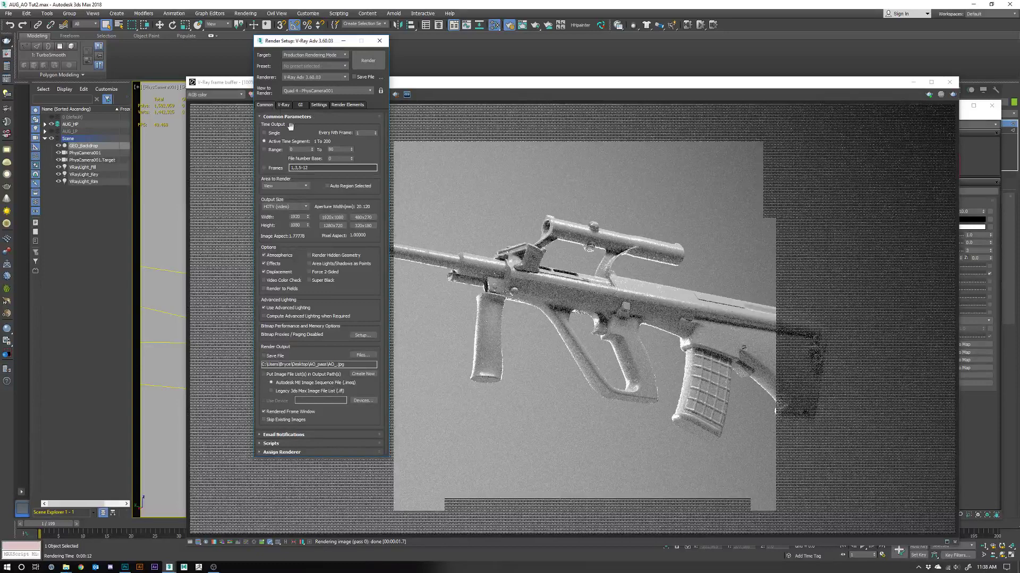
pyautogui.click(283, 105)
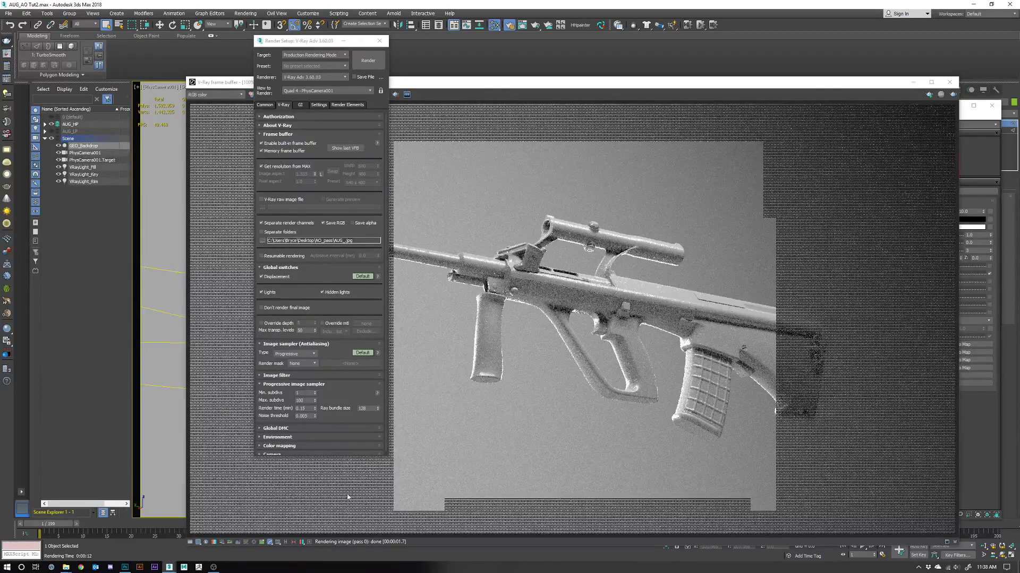
# - Switch to Photoshop, open Clay.jpg, and place AO.jpg over it as a new layer
pyautogui.click(125, 567)
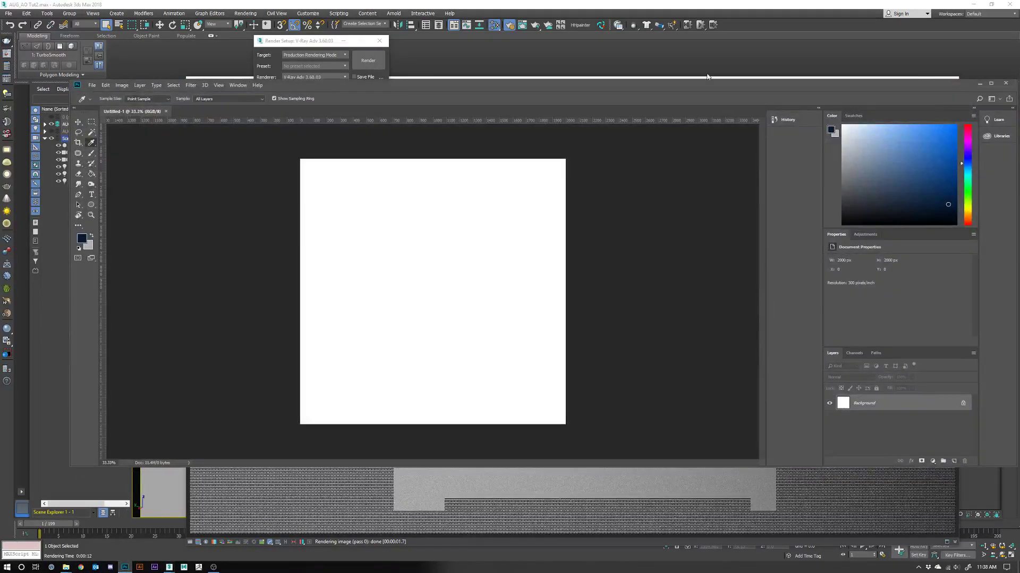
pyautogui.moveTo(582, 127); pyautogui.dragTo(565, 99)
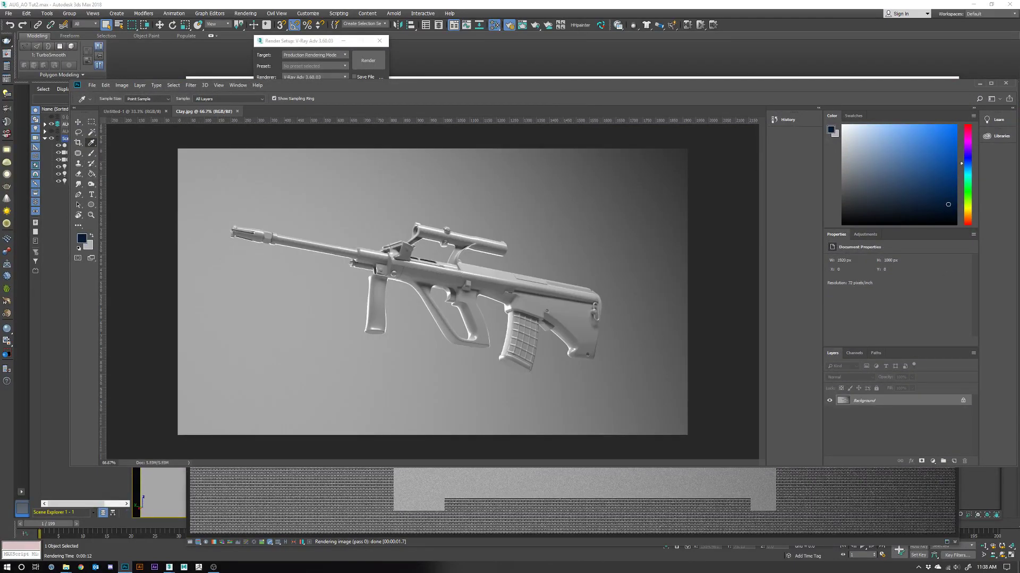
pyautogui.moveTo(565, 324); pyautogui.dragTo(565, 324)
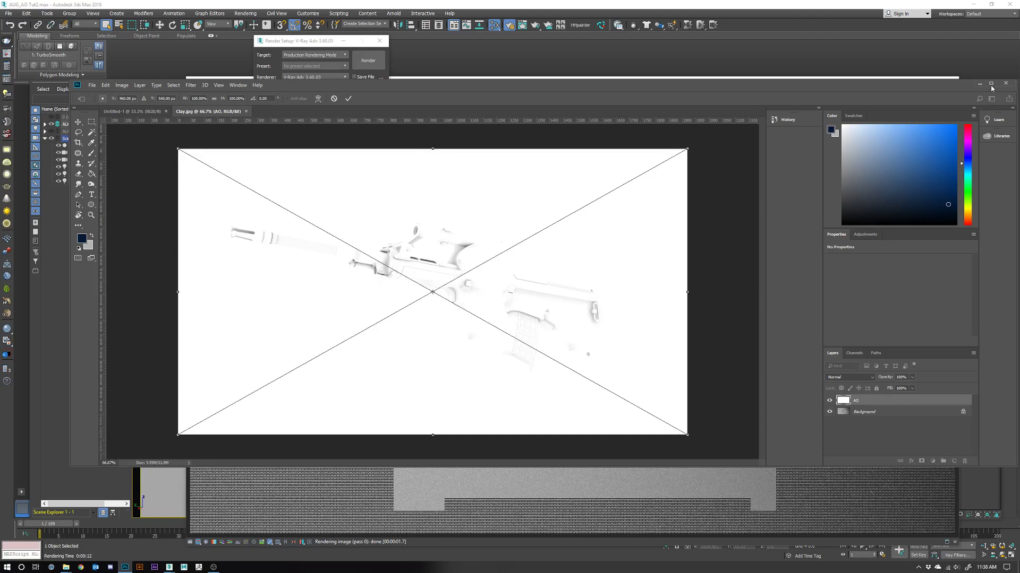
# - Maximize the Photoshop window, commit the placed AO layer, and set its blend mode to Multiply
pyautogui.click(990, 84)
pyautogui.click(283, 18)
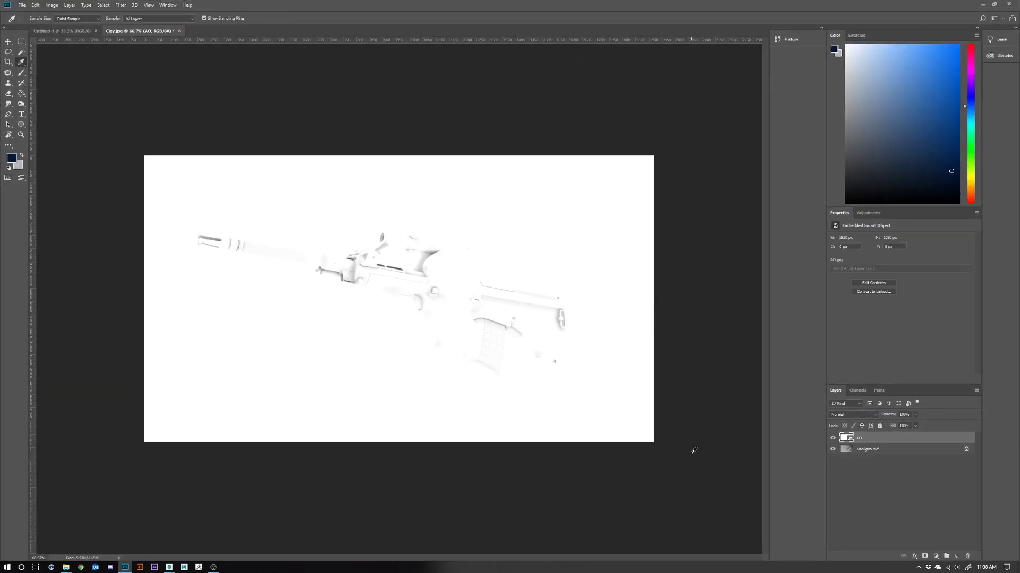
pyautogui.click(866, 415)
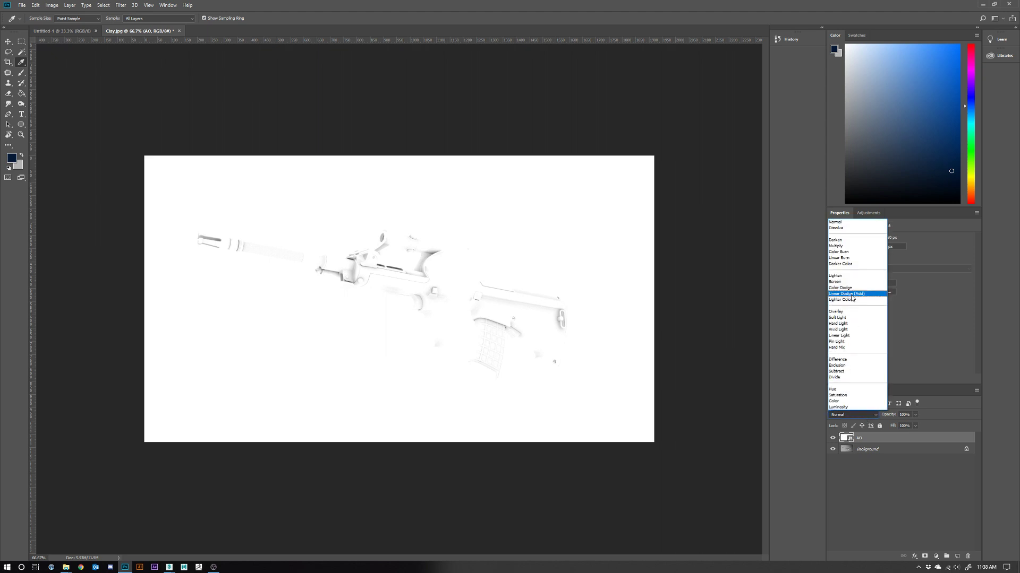
pyautogui.click(851, 246)
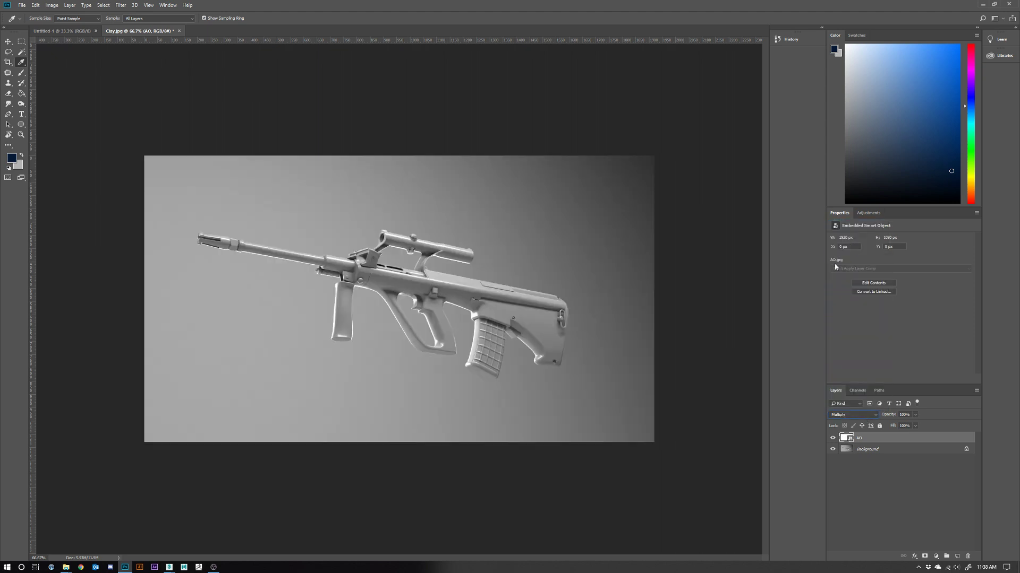
# - Toggle the AO layer's visibility repeatedly to compare the clay render with and without ambient occlusion
pyautogui.keyDown('alt'); pyautogui.scroll(2, 378, 312); pyautogui.keyUp('alt')
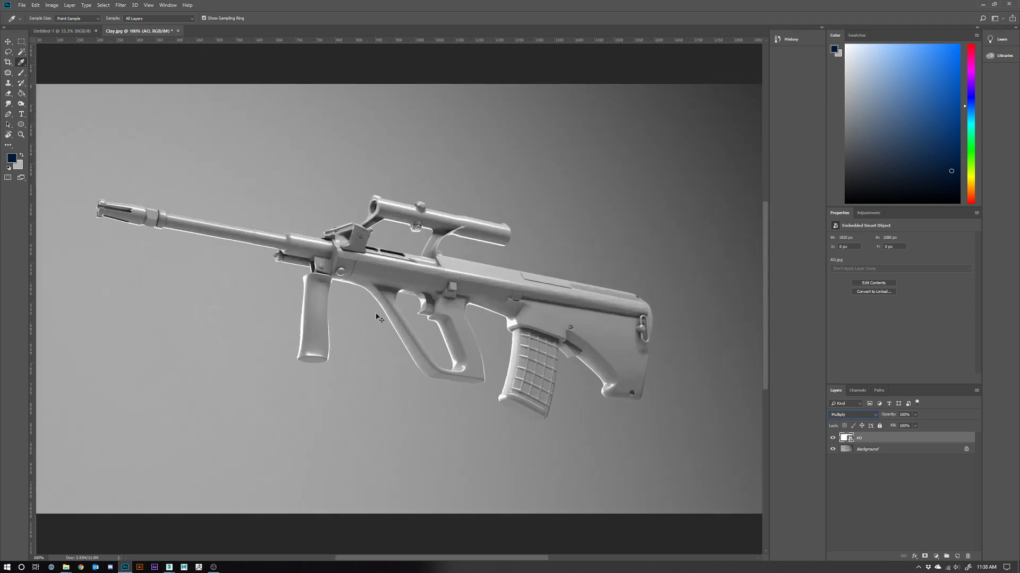
pyautogui.keyDown('alt'); pyautogui.scroll(-1, 378, 318); pyautogui.keyUp('alt')
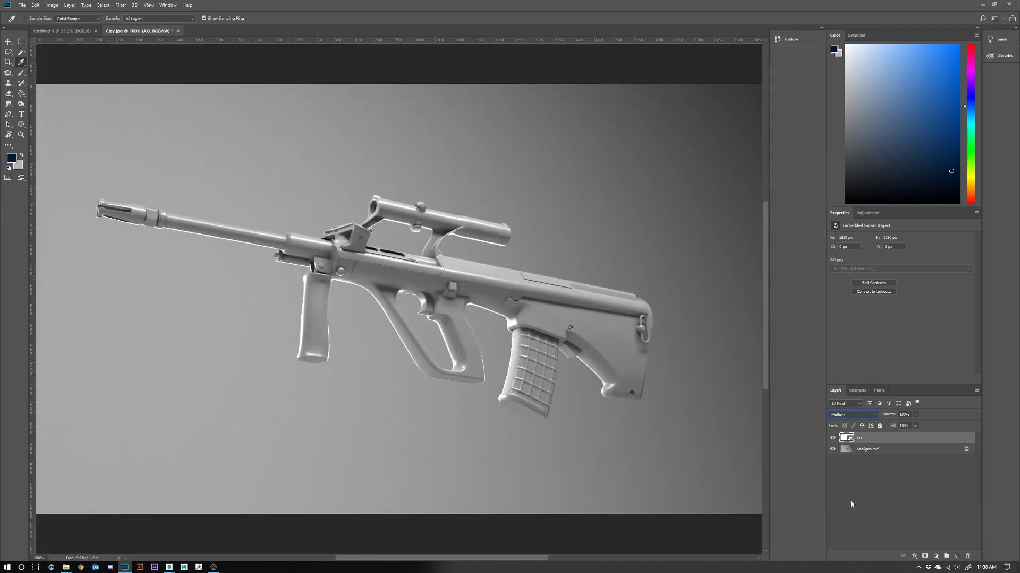
pyautogui.click(832, 439)
pyautogui.click(832, 440)
pyautogui.click(833, 440)
pyautogui.click(832, 439)
pyautogui.click(832, 440)
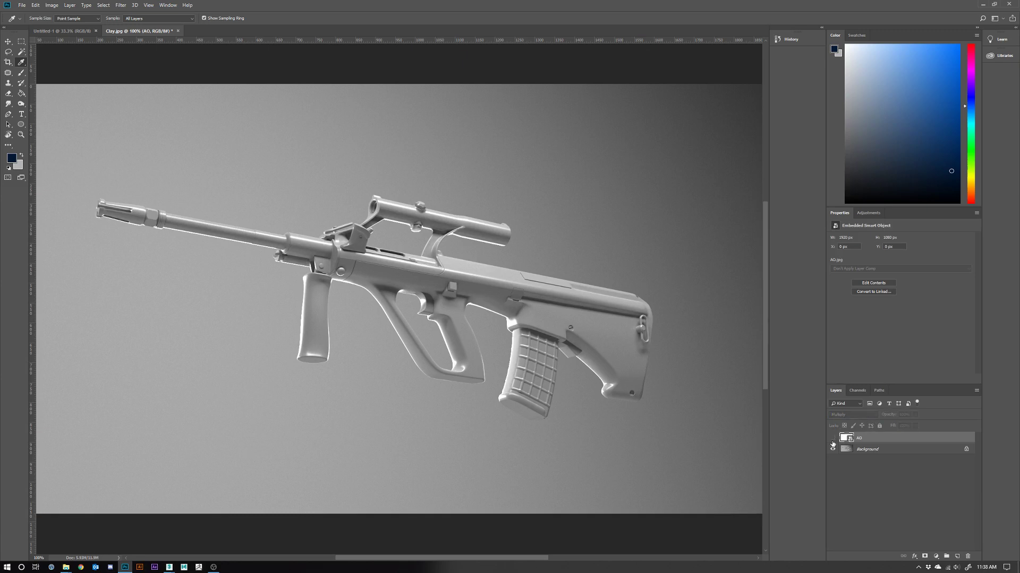
# - Keep switching the AO layer off and on to examine the contact shading it adds to the rifle
pyautogui.click(832, 441)
pyautogui.click(832, 439)
pyautogui.click(832, 440)
pyautogui.click(832, 440)
pyautogui.click(832, 441)
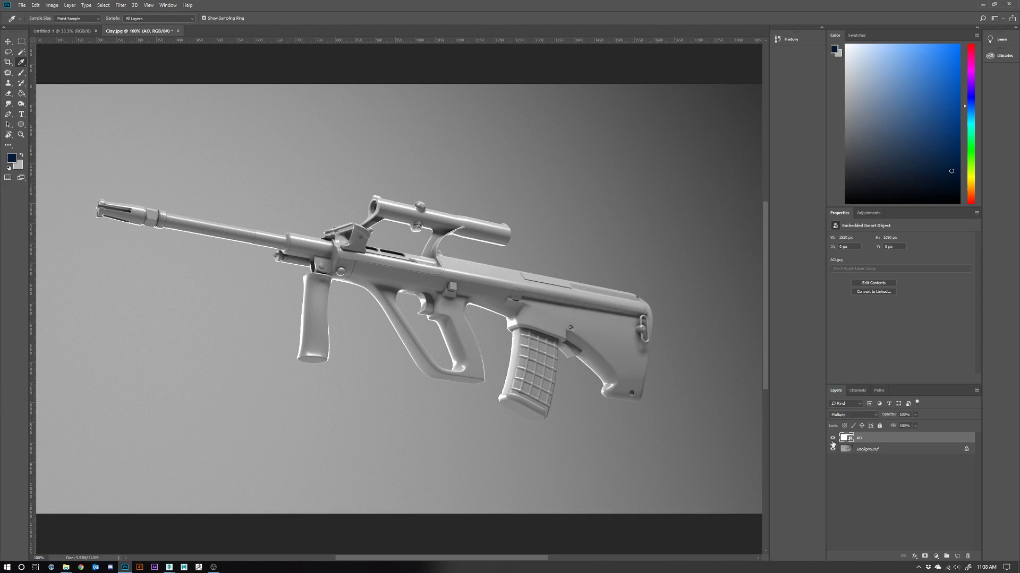
pyautogui.click(832, 441)
pyautogui.click(832, 440)
pyautogui.click(833, 439)
pyautogui.click(832, 438)
# - Create a new layer group above the clay render and move the AO layer into it
pyautogui.click(915, 415)
pyautogui.click(911, 467)
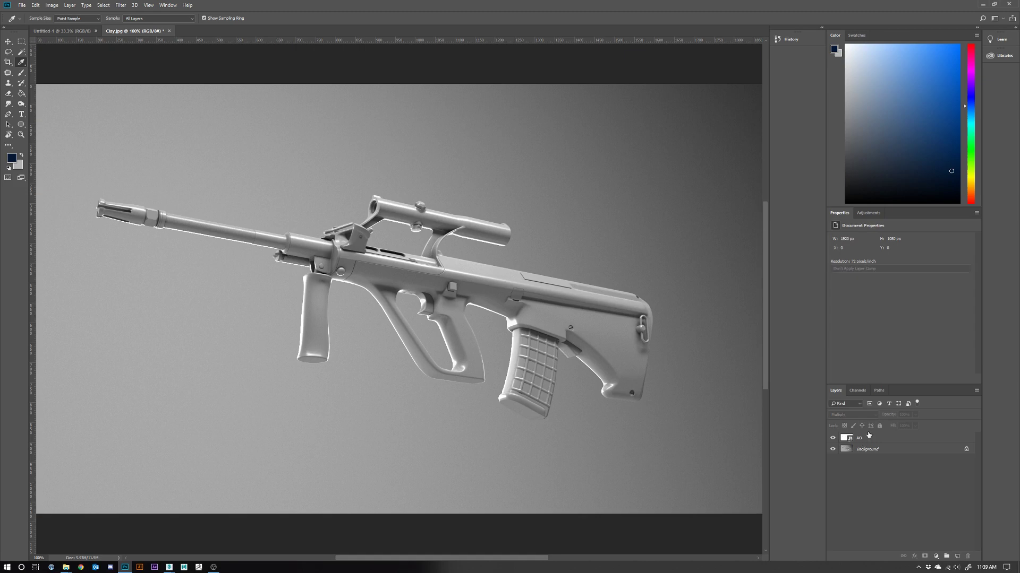
pyautogui.click(946, 556)
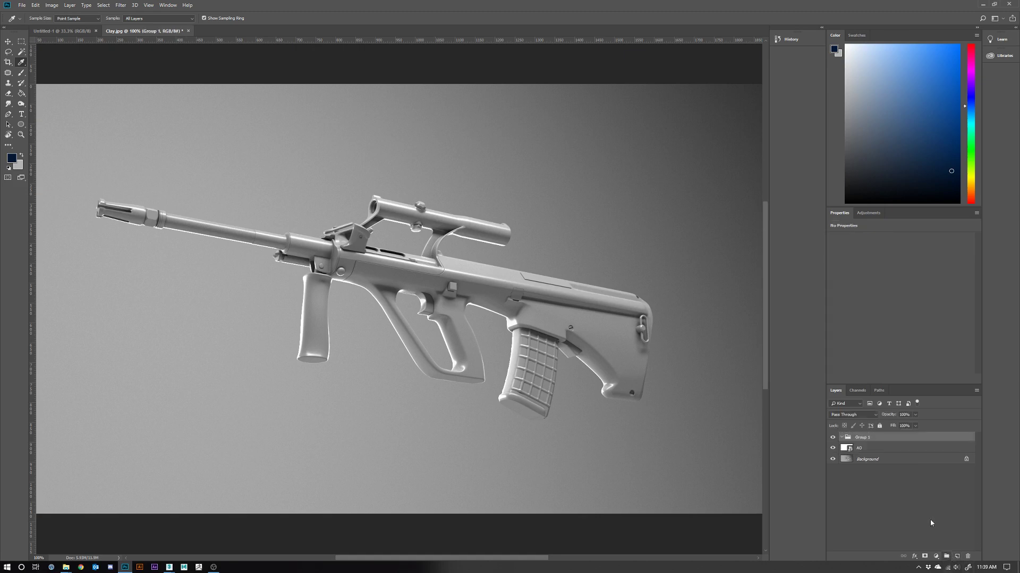
pyautogui.moveTo(865, 450); pyautogui.dragTo(849, 441)
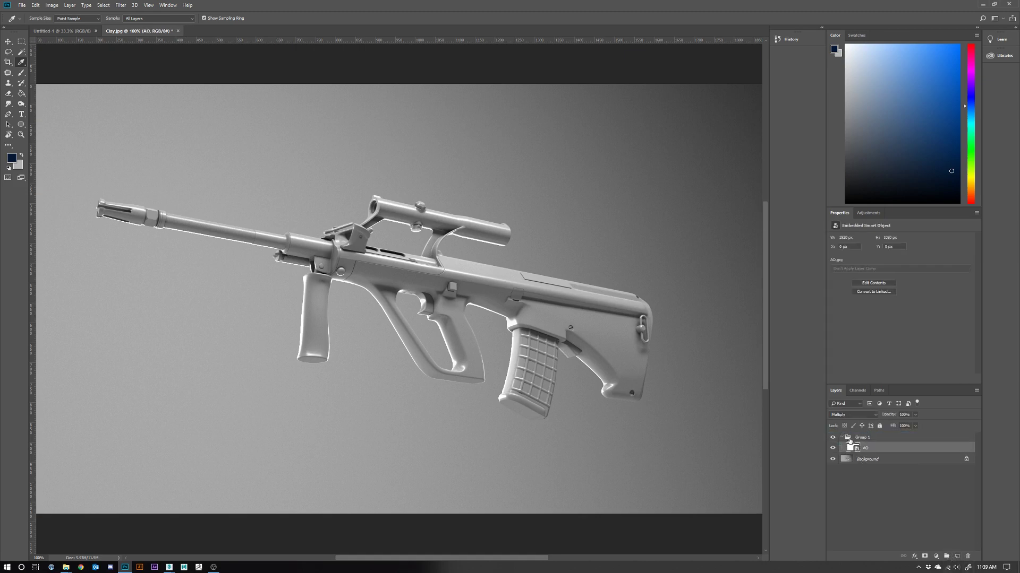
# - Add a Curves adjustment layer above the AO layer in the group and clip it to that layer
pyautogui.click(868, 215)
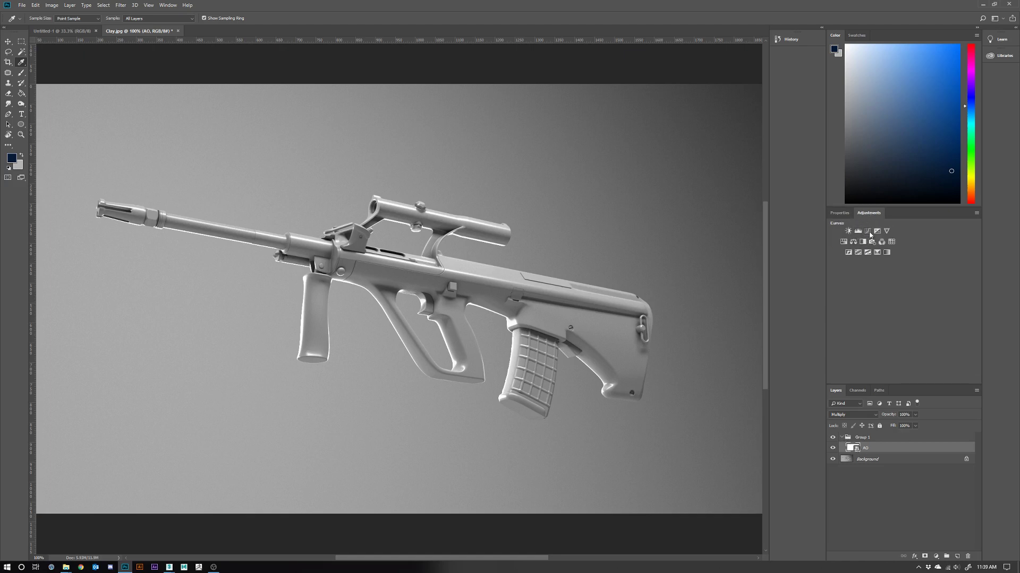
pyautogui.click(867, 232)
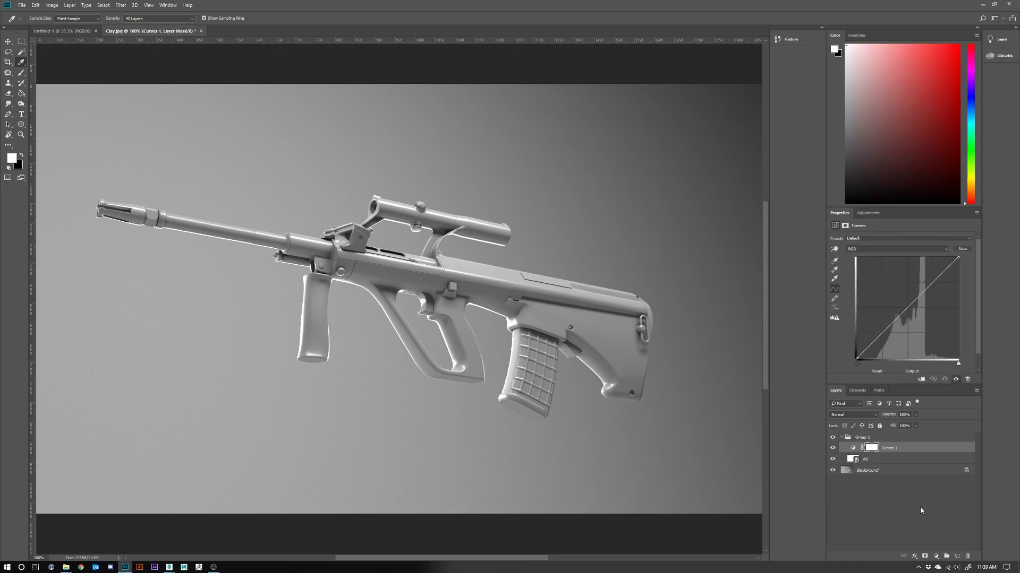
pyautogui.moveTo(876, 452); pyautogui.dragTo(875, 450)
pyautogui.keyDown('alt'); pyautogui.click(875, 452); pyautogui.keyUp('alt')
pyautogui.moveTo(879, 450); pyautogui.dragTo(901, 451)
# - Darken the ambient occlusion by pulling the Curves adjustment's shadow and highlight points below the diagonal
pyautogui.moveTo(882, 332); pyautogui.dragTo(885, 355)
pyautogui.moveTo(947, 276)
pyautogui.mouseDown()
pyautogui.moveTo(948, 258)
pyautogui.moveTo(943, 287)
pyautogui.mouseUp()
pyautogui.moveTo(919, 325); pyautogui.dragTo(946, 281)
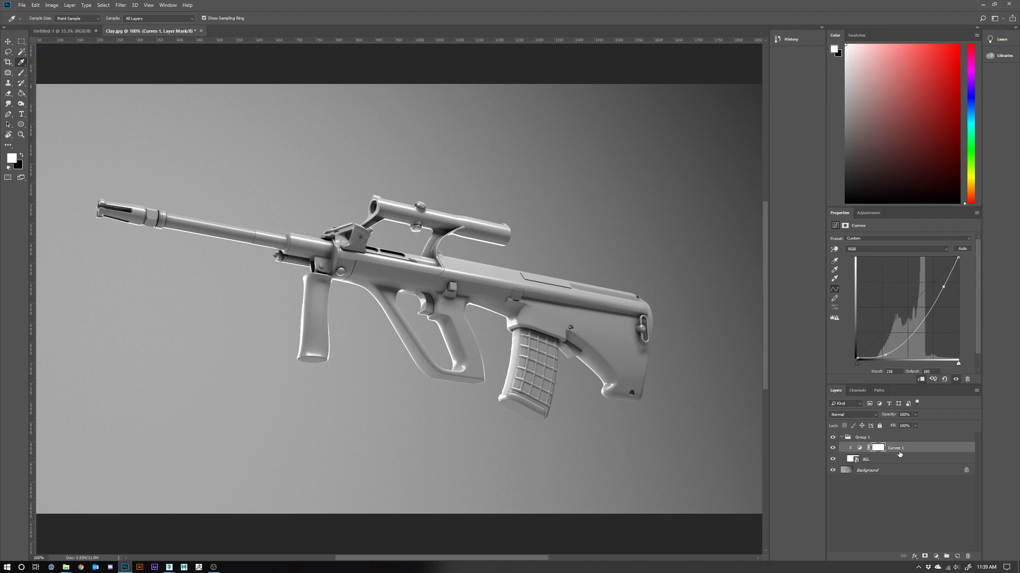
# - Add a Photo Filter adjustment with Warming Filter (85) above the Curves layer and clip it to the AO layer
pyautogui.click(867, 214)
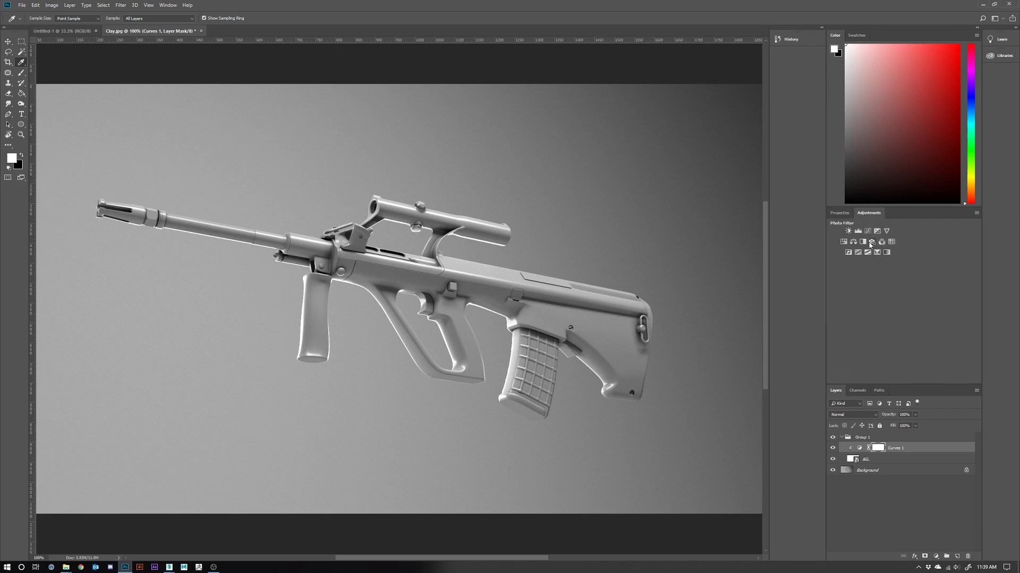
pyautogui.click(872, 242)
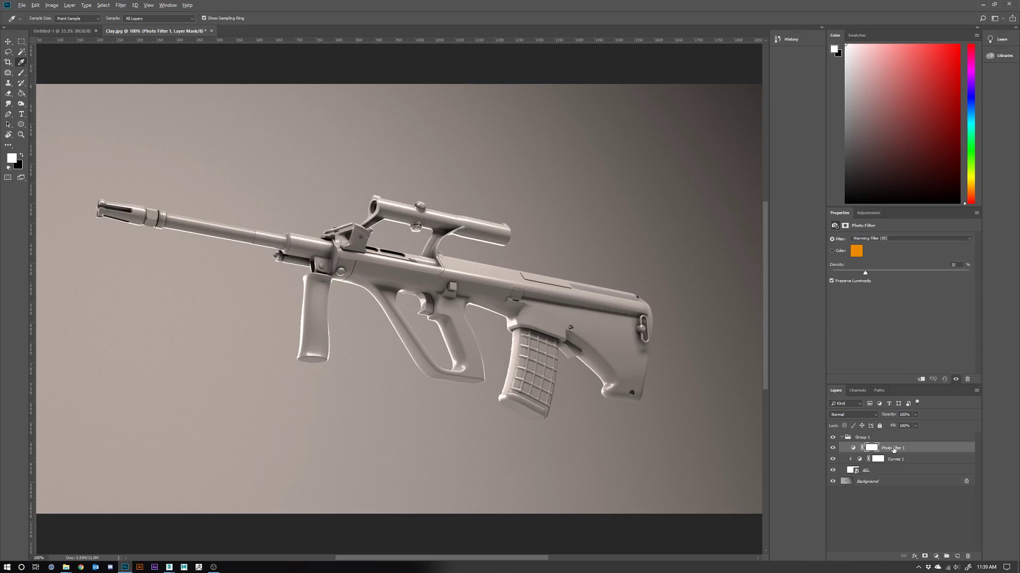
pyautogui.keyDown('alt'); pyautogui.click(894, 451); pyautogui.keyUp('alt')
# - Reopen the clipped Curves adjustment and shift its shadow point slightly toward the highlights to deepen the AO darks
pyautogui.click(882, 461)
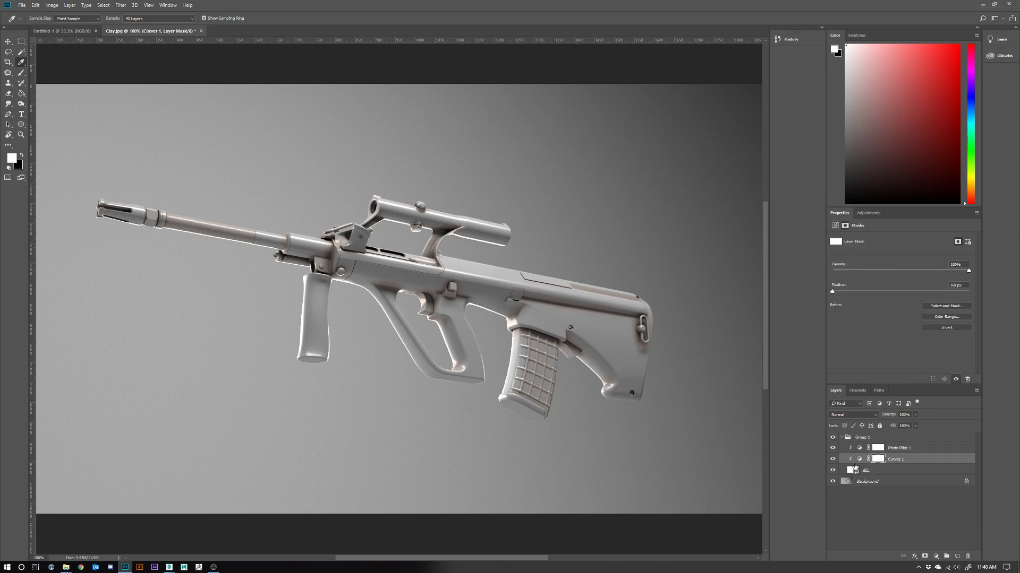
pyautogui.click(860, 460)
pyautogui.moveTo(885, 355)
pyautogui.mouseDown()
pyautogui.moveTo(887, 343)
pyautogui.moveTo(890, 363)
pyautogui.mouseUp()
pyautogui.click(885, 355)
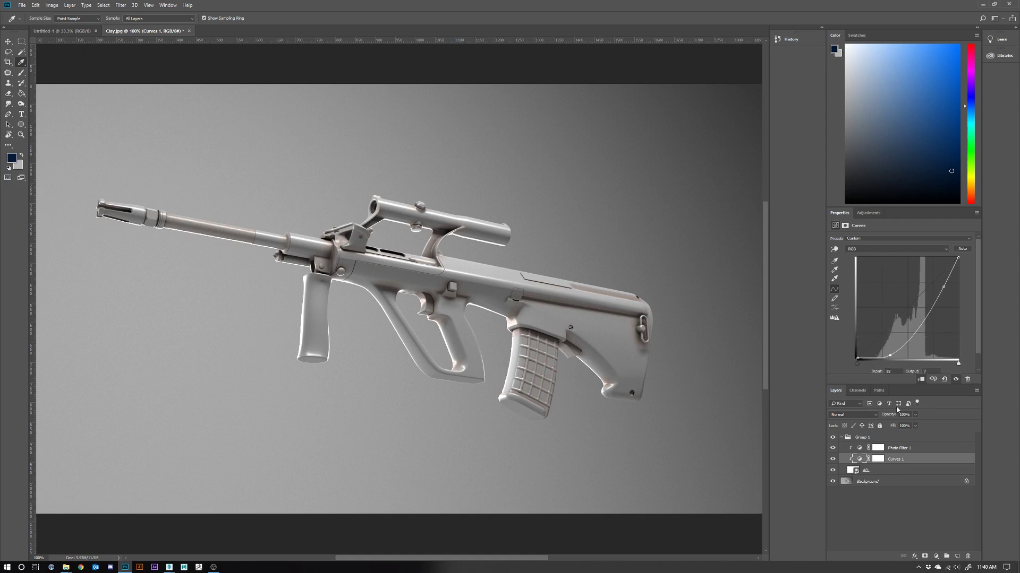
# - Lower the opacity of the Photo Filter adjustment layer to soften the warm tint in the occluded areas
pyautogui.click(892, 448)
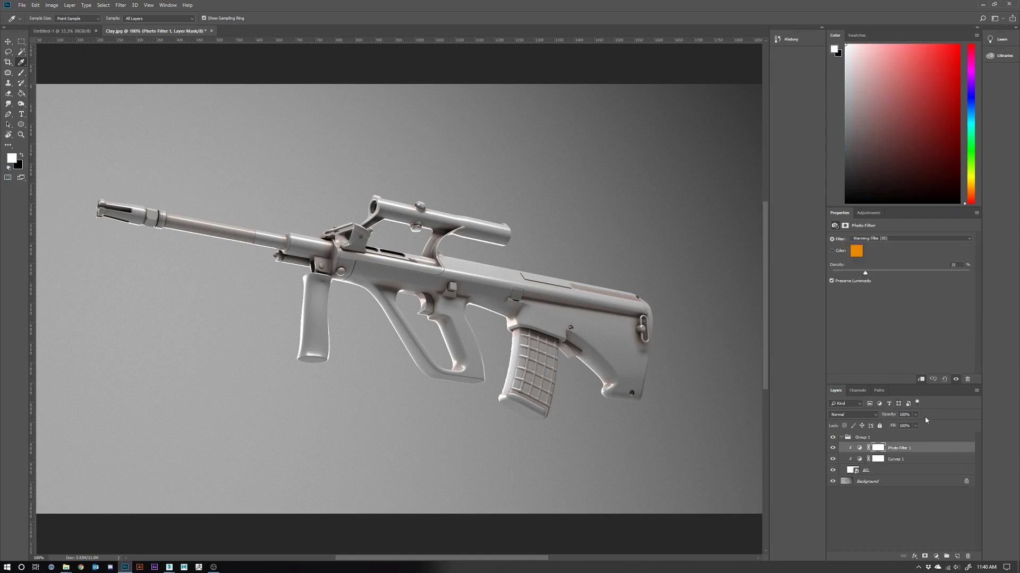
pyautogui.moveTo(914, 415); pyautogui.dragTo(897, 425)
pyautogui.moveTo(897, 424); pyautogui.dragTo(892, 428)
# - Collapse Group 1 and toggle its visibility to compare the clay render with and without the adjusted AO
pyautogui.click(841, 437)
pyautogui.click(833, 437)
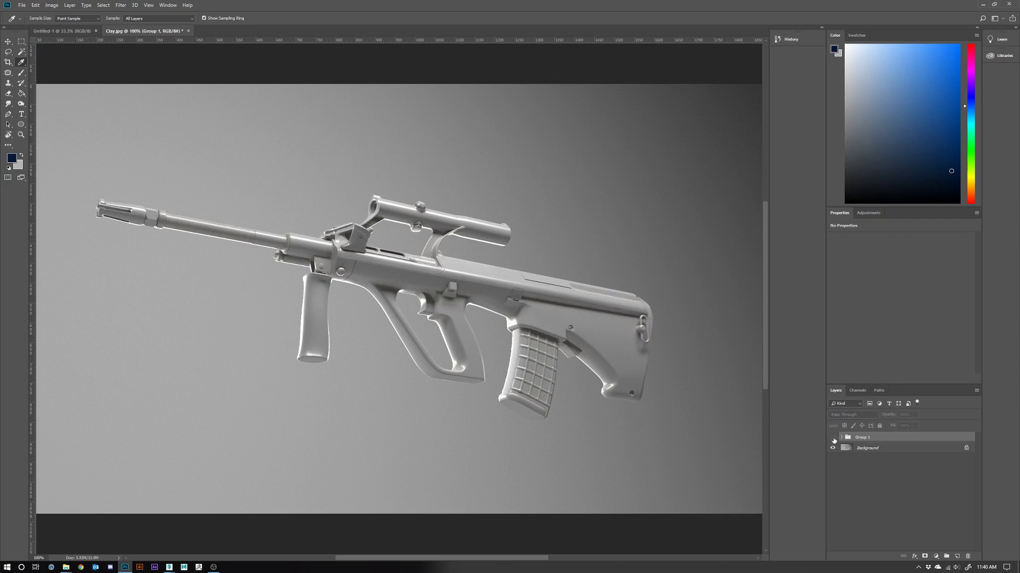
pyautogui.click(833, 438)
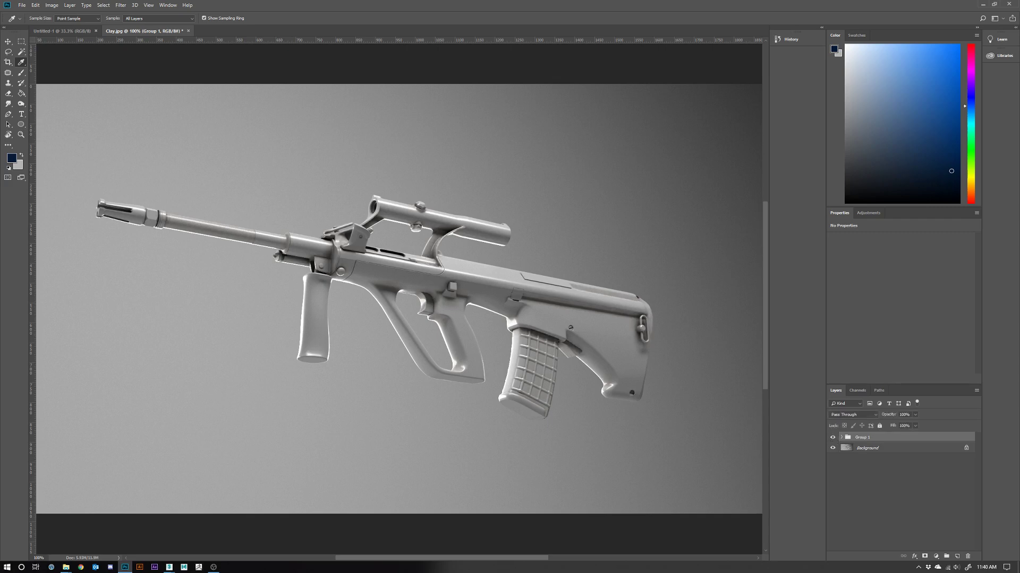
# - Place AO.jpg again as a new layer above Group 1, set its blend mode to Multiply, and commit the placement
pyautogui.moveTo(505, 349); pyautogui.dragTo(484, 325)
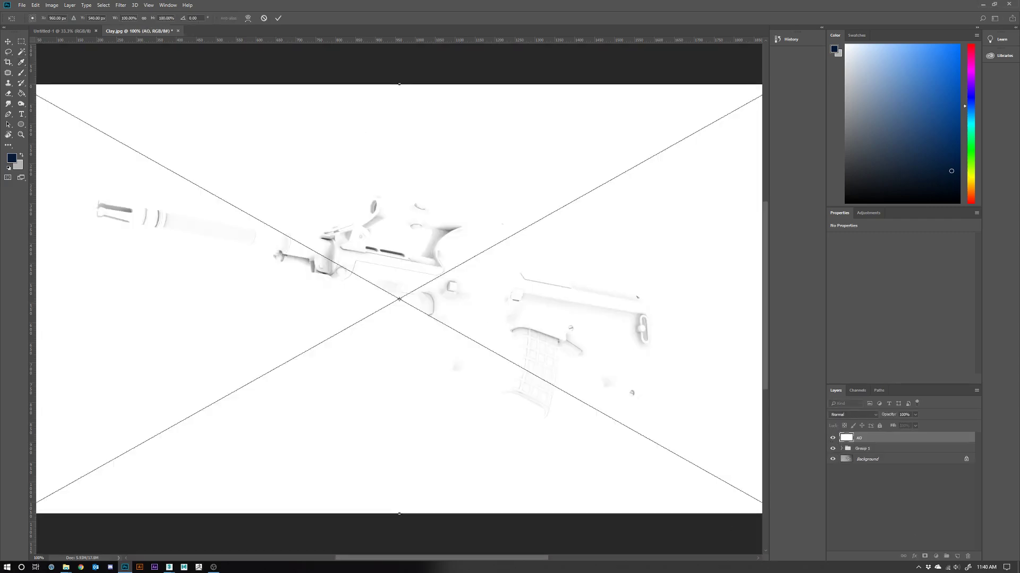
pyautogui.click(855, 415)
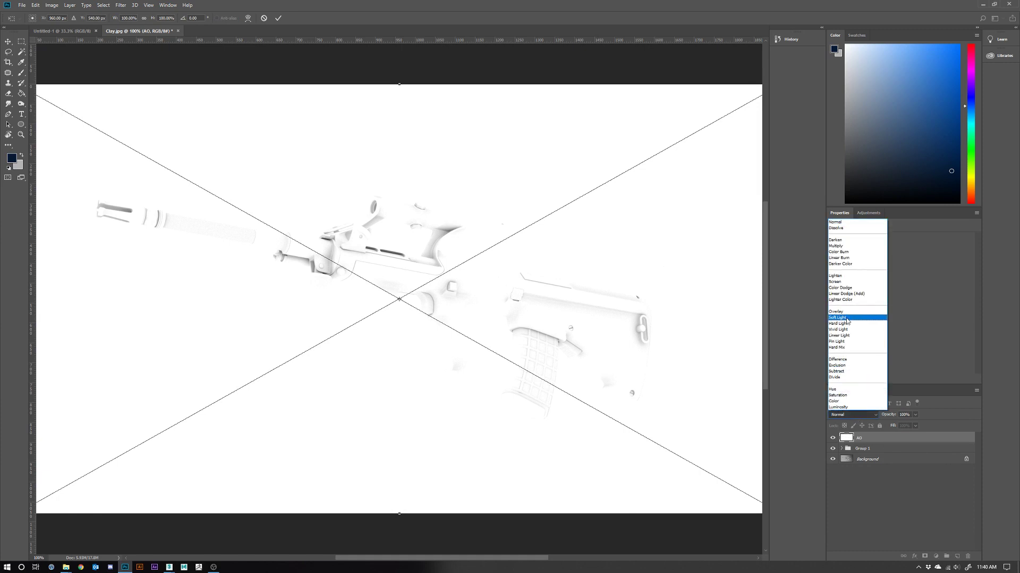
pyautogui.click(840, 247)
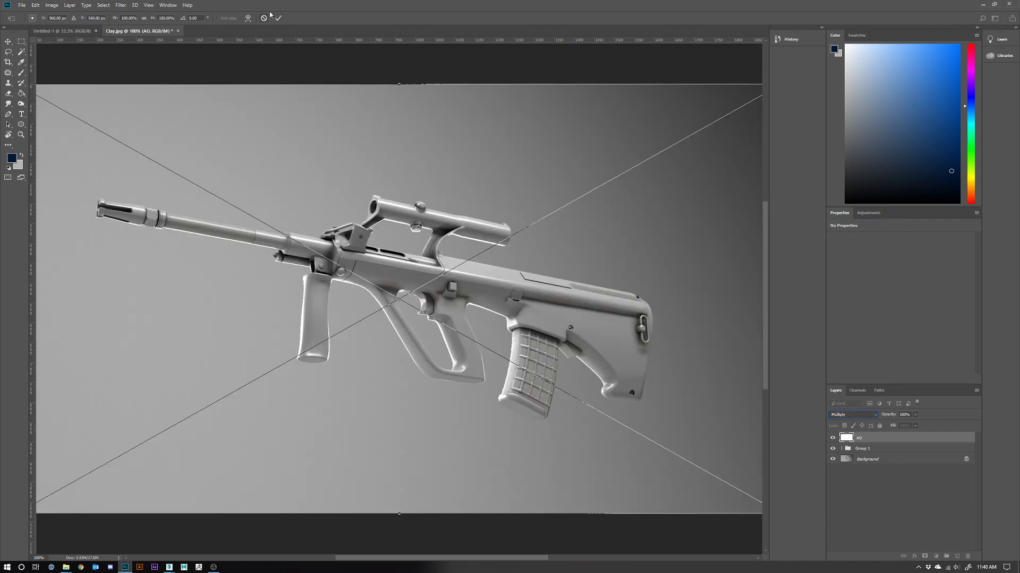
pyautogui.click(278, 18)
# - Toggle the newly placed AO layer to compare the image with and without the second occlusion pass
pyautogui.click(833, 439)
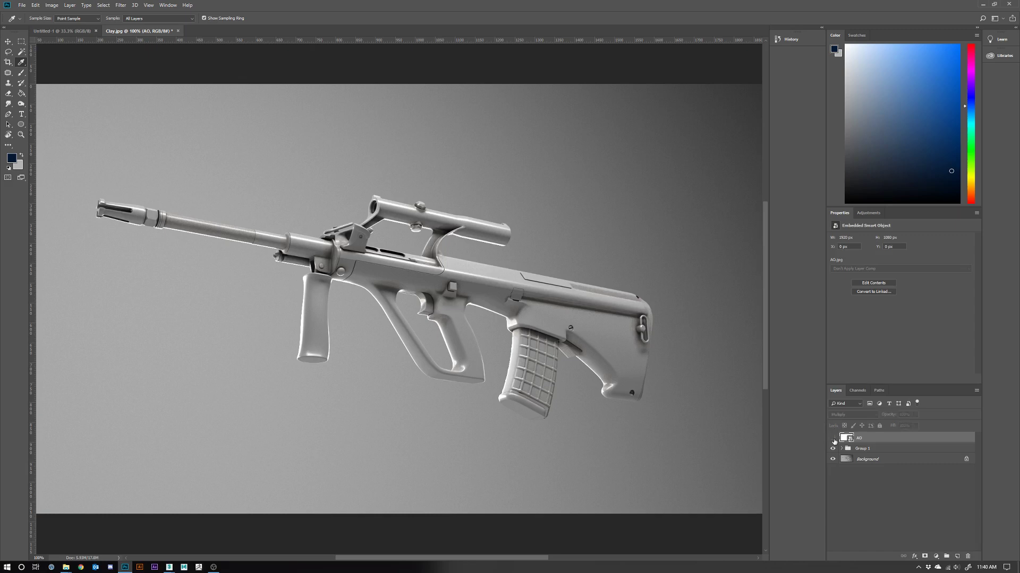
pyautogui.click(833, 439)
pyautogui.click(833, 439)
pyautogui.click(833, 438)
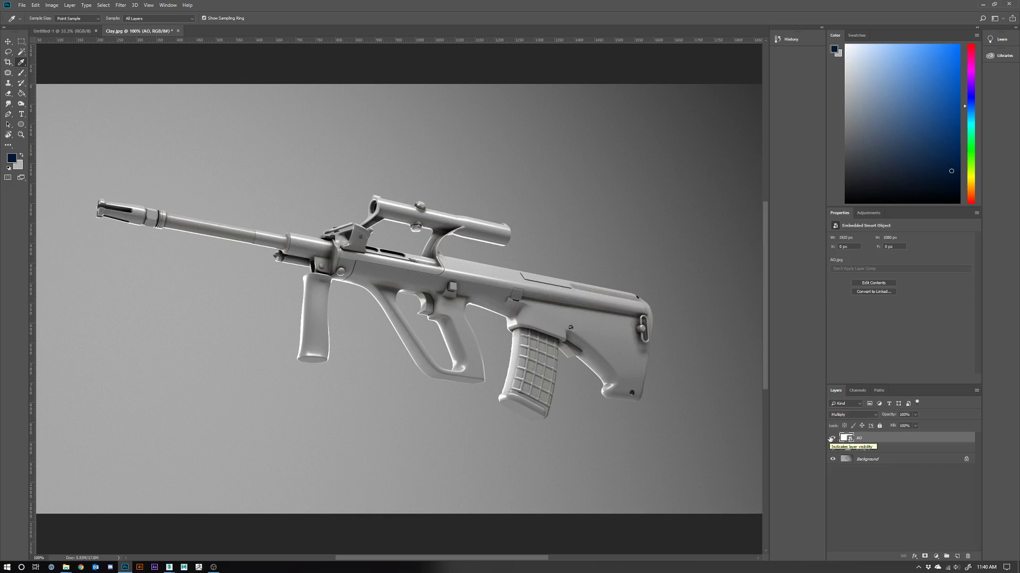
# - Hide Group 1 and toggle the upper AO layer to examine the unadjusted occlusion directly over the clay render
pyautogui.click(860, 449)
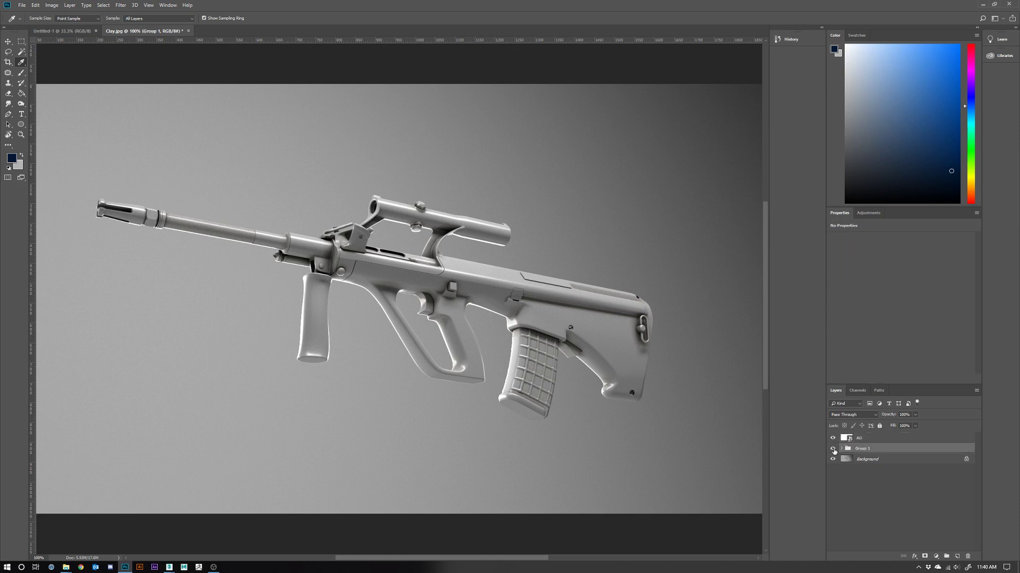
pyautogui.click(832, 450)
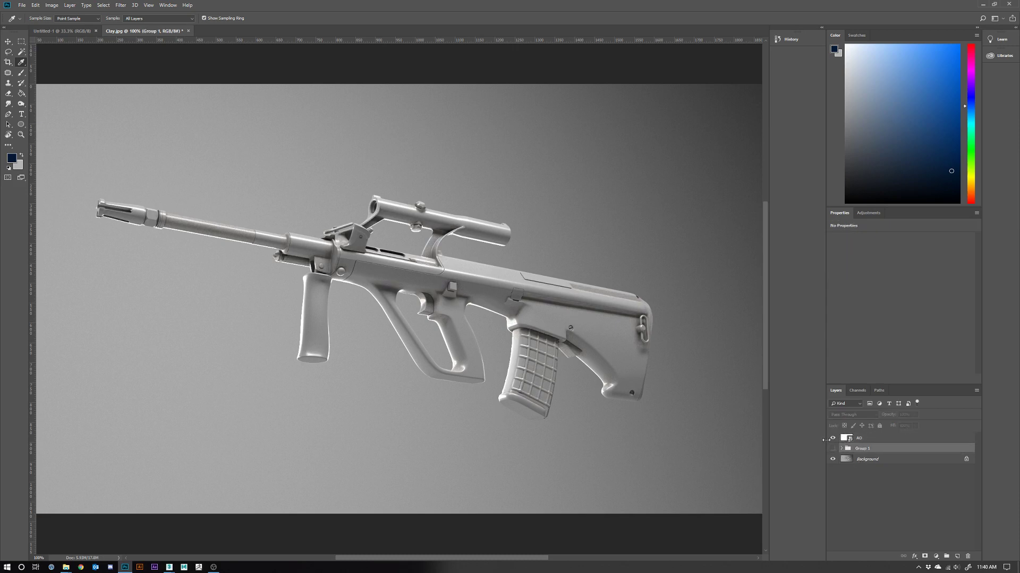
pyautogui.click(832, 439)
pyautogui.click(832, 439)
pyautogui.click(832, 439)
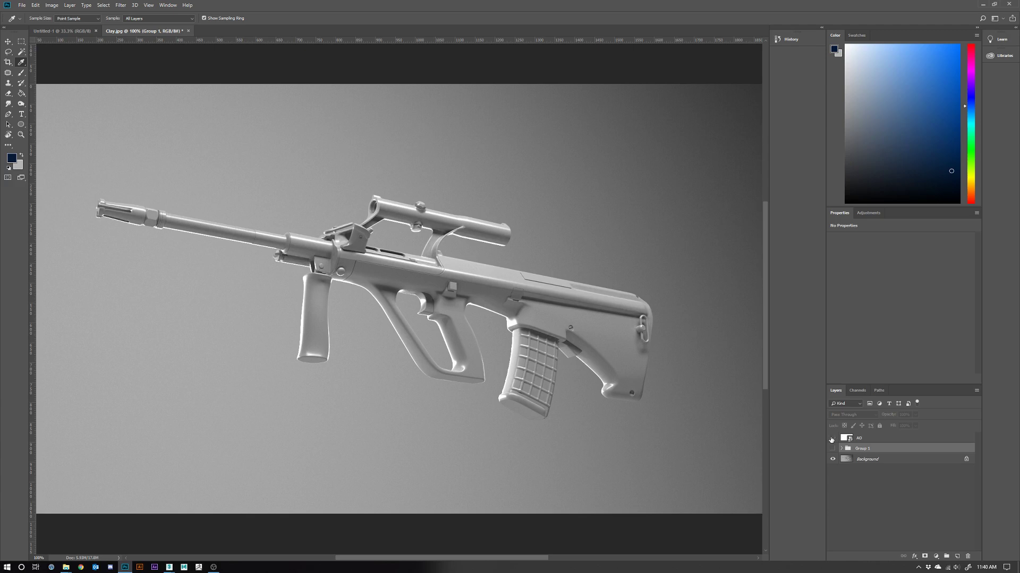
pyautogui.click(833, 438)
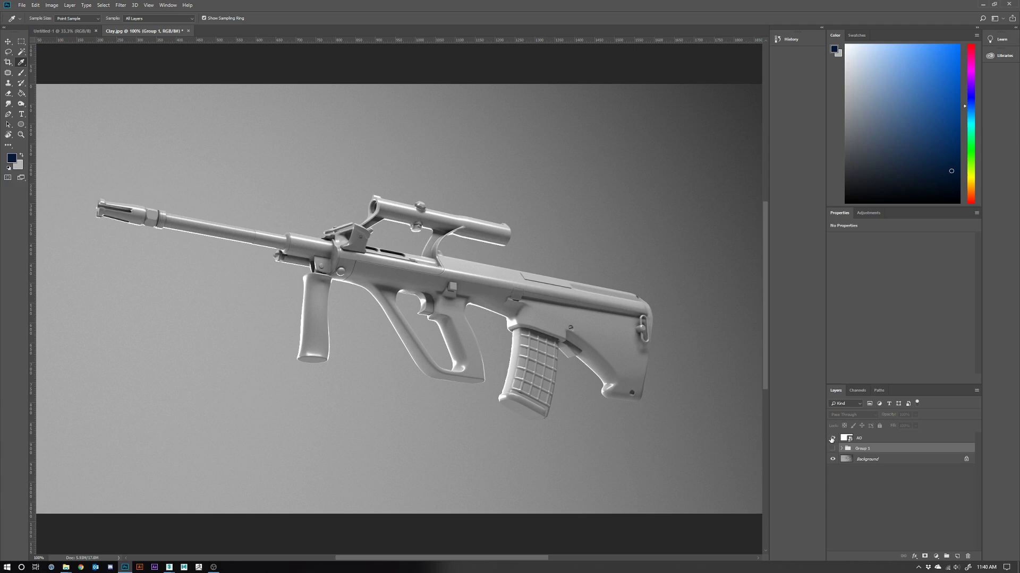